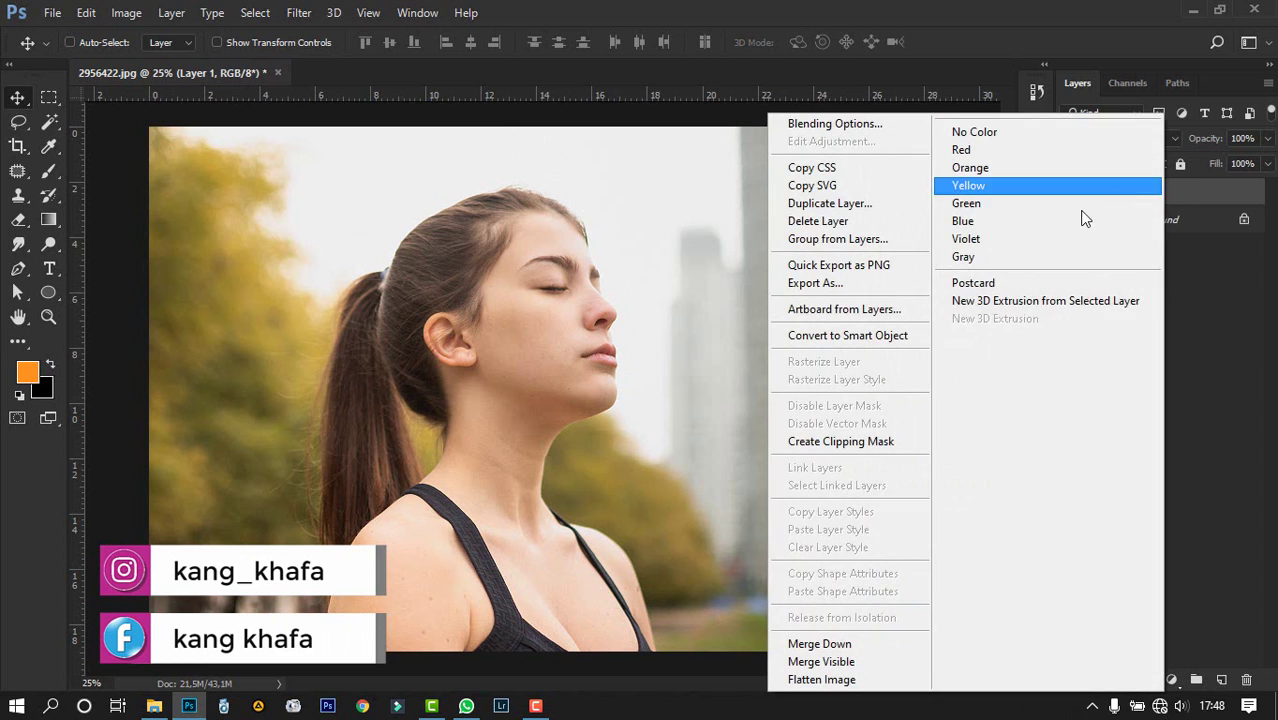
Step: Convert Layer 1 to a smart object and open the Camera Raw Filter on it
left_click(883, 337)
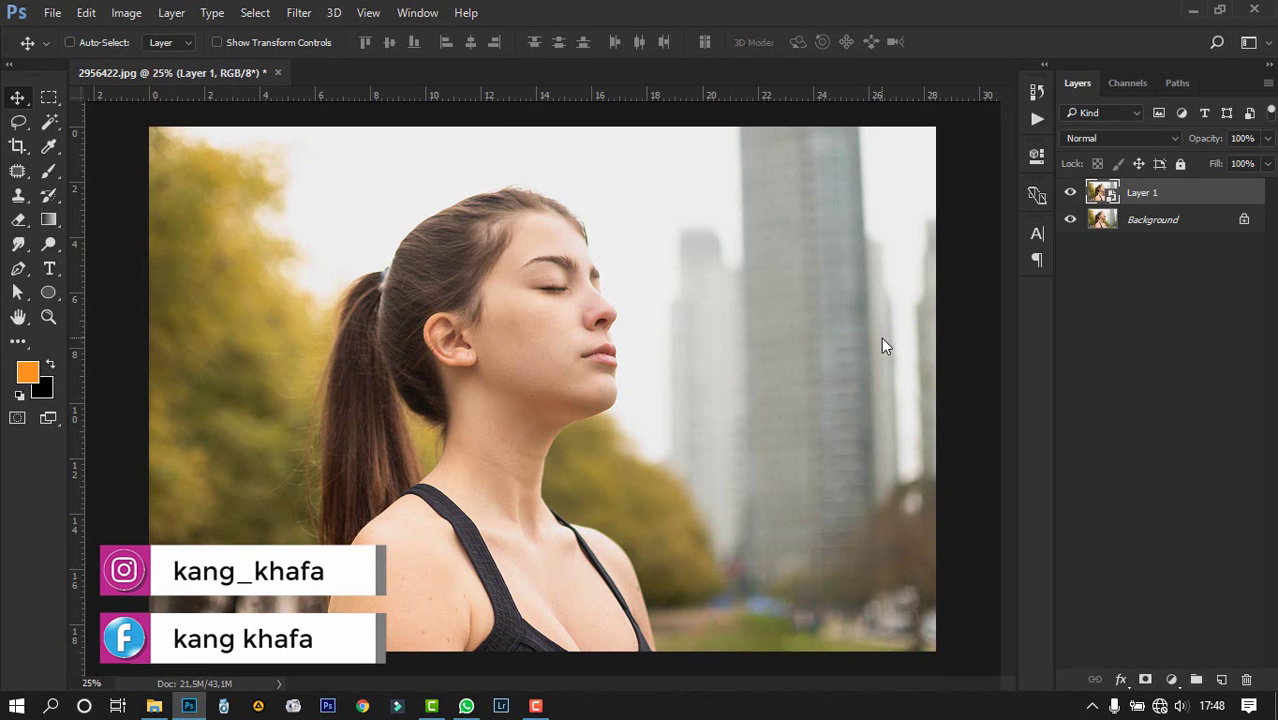
left_click(298, 12)
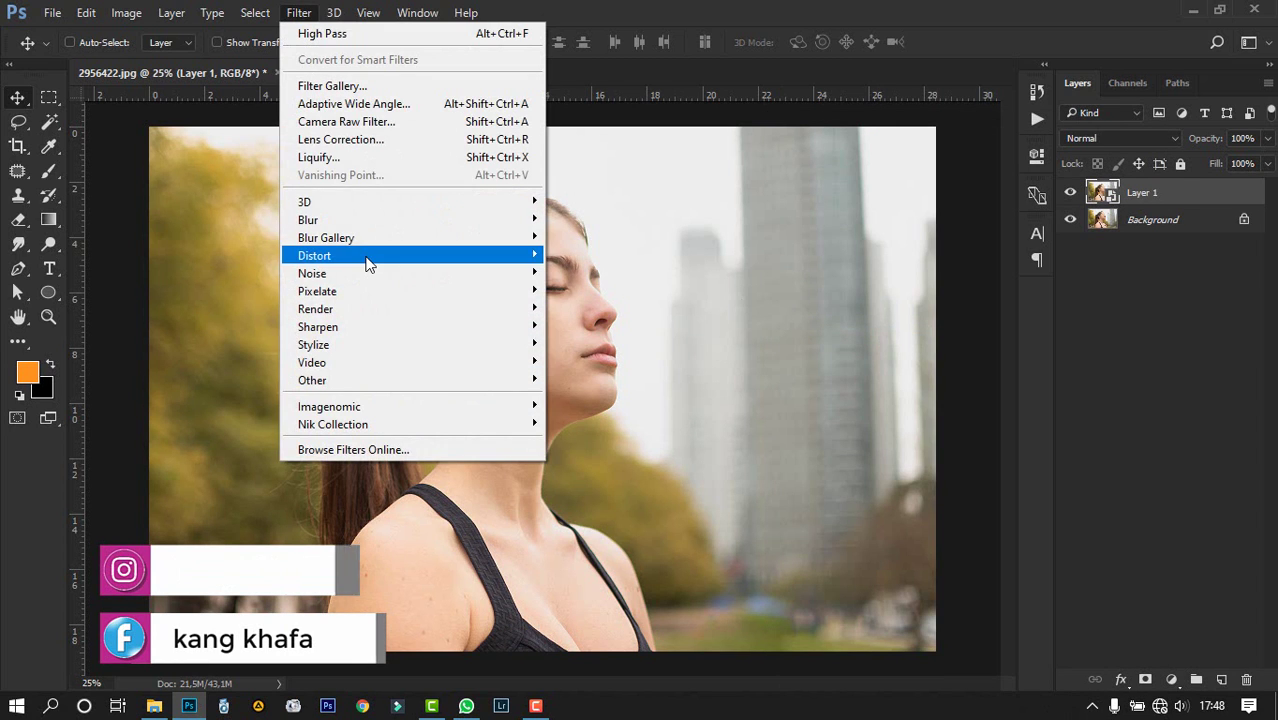
left_click(423, 124)
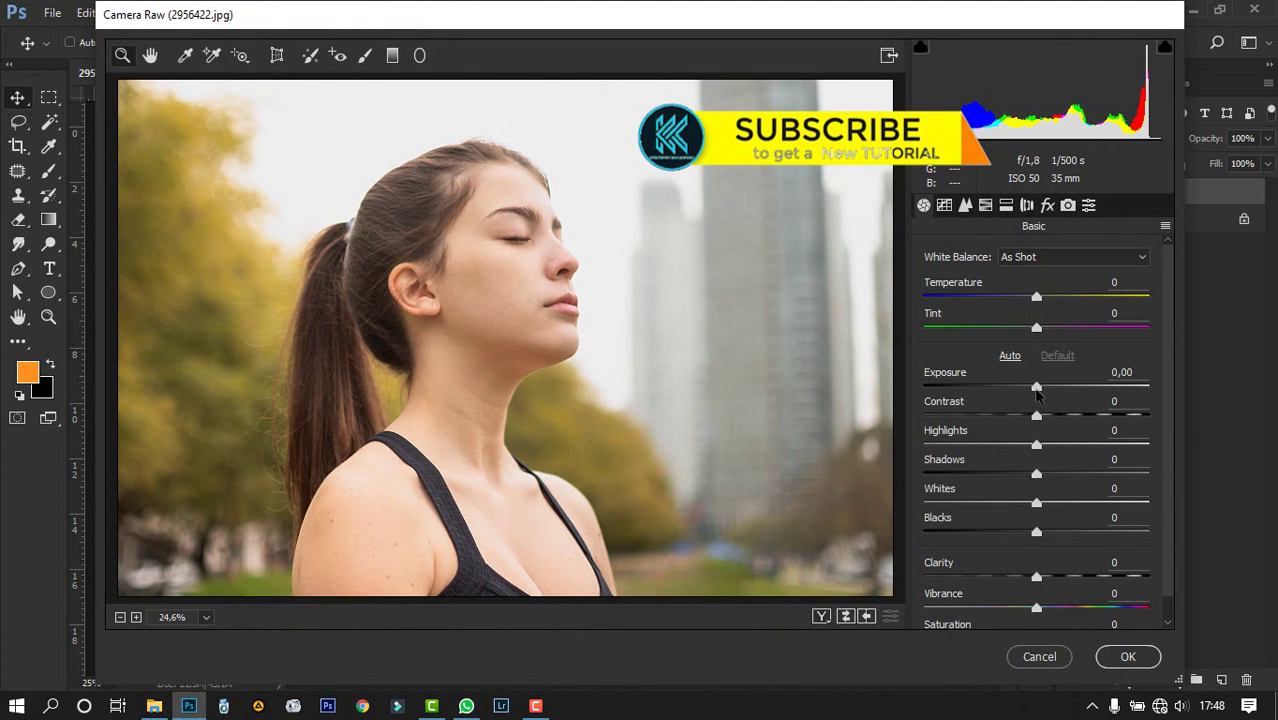
Step: Set the basic tones to Exposure +0,15, Contrast +13, Highlights -73, Shadows +43, Whites -11 and Blacks -54
left_click_drag(1036, 388, 1040, 389)
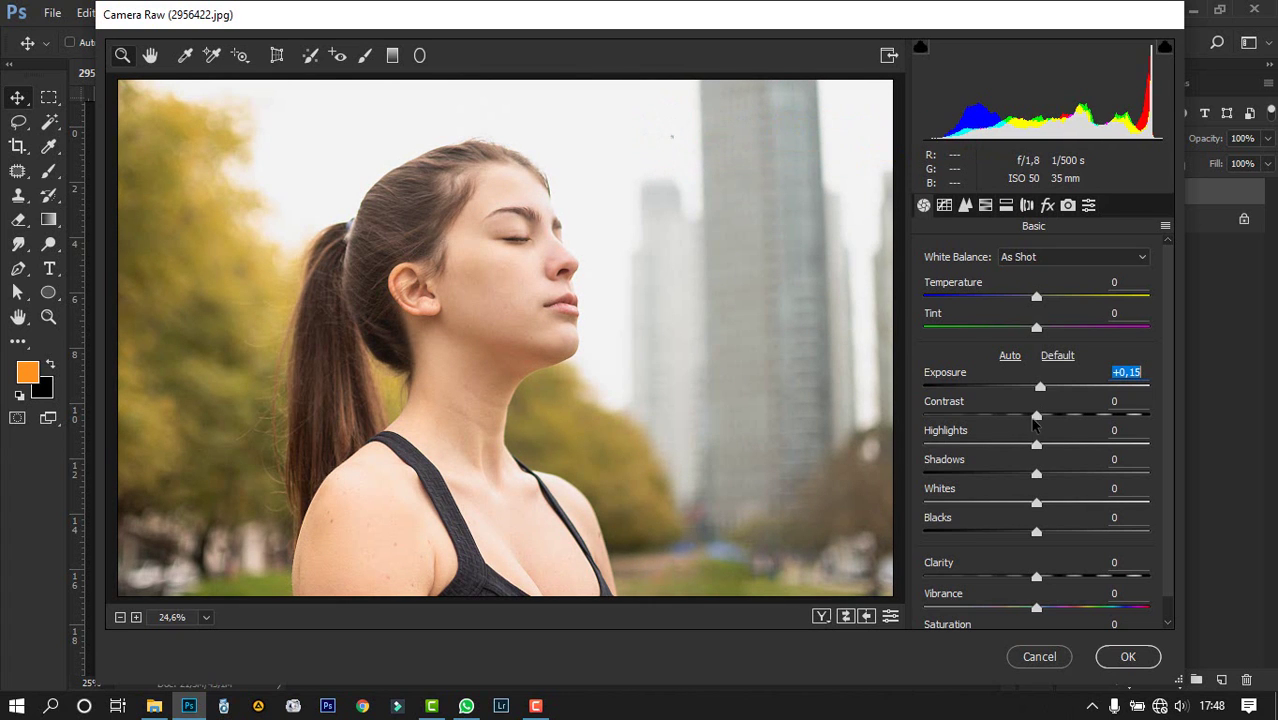
left_click_drag(1035, 447, 952, 443)
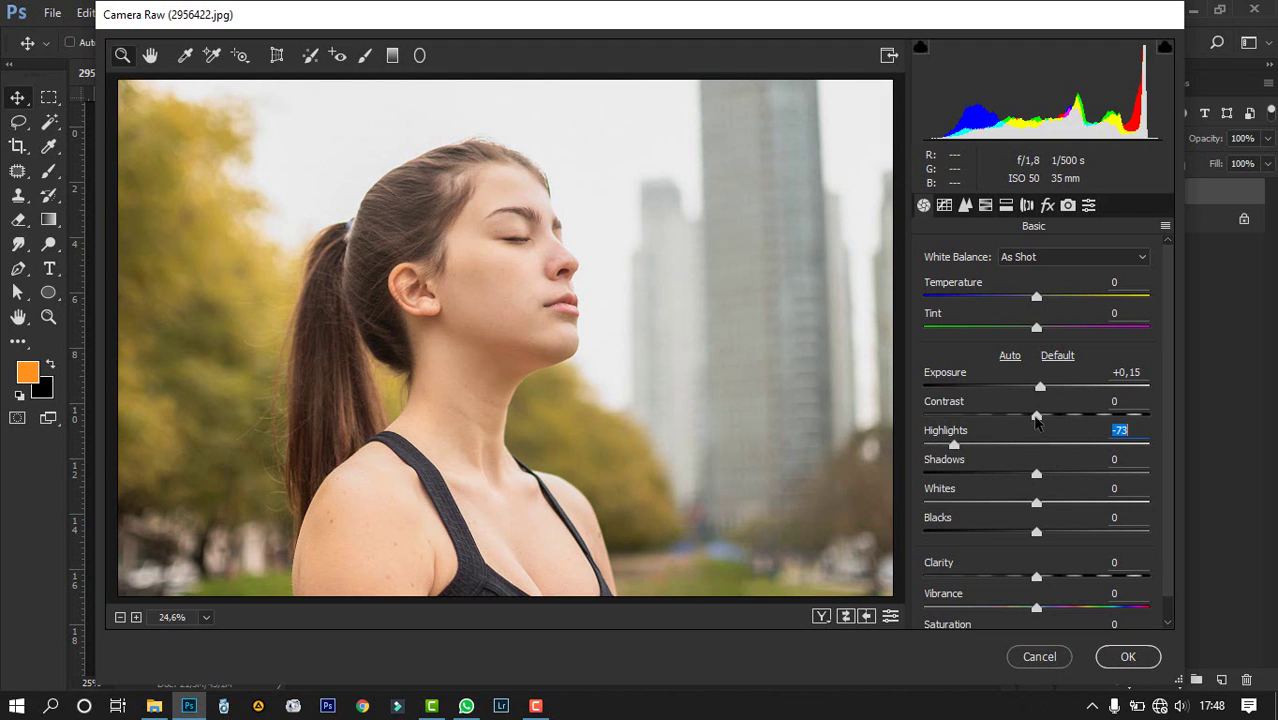
left_click_drag(1036, 420, 1057, 421)
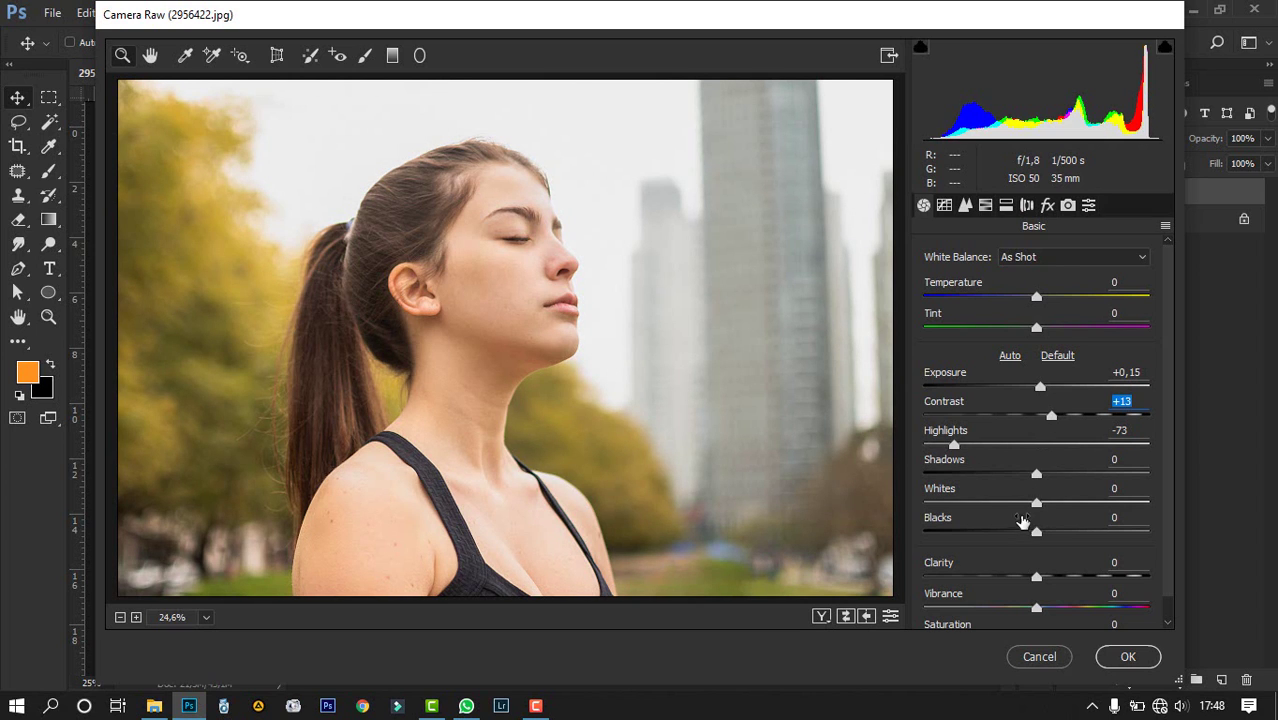
left_click_drag(1036, 479, 1090, 477)
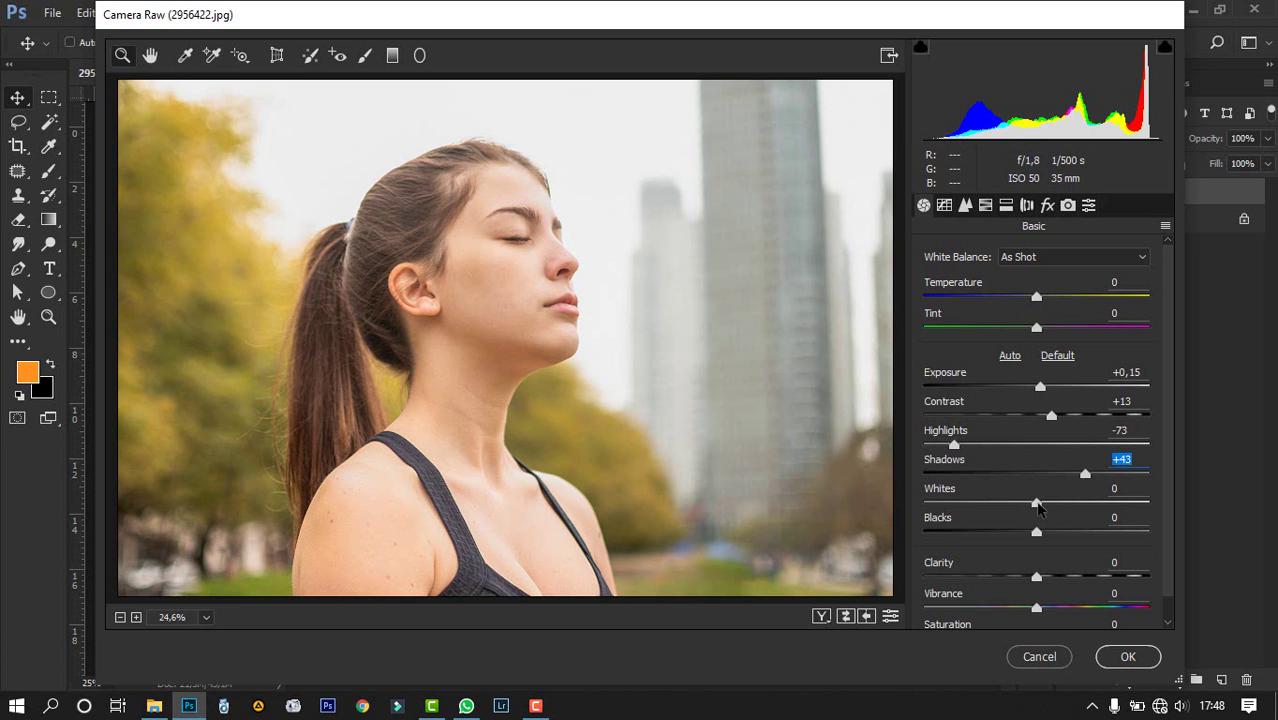
mouse_move(1036, 503)
left_mouse_down()
mouse_move(970, 503)
mouse_move(1076, 502)
mouse_move(962, 503)
mouse_move(1025, 505)
left_mouse_up()
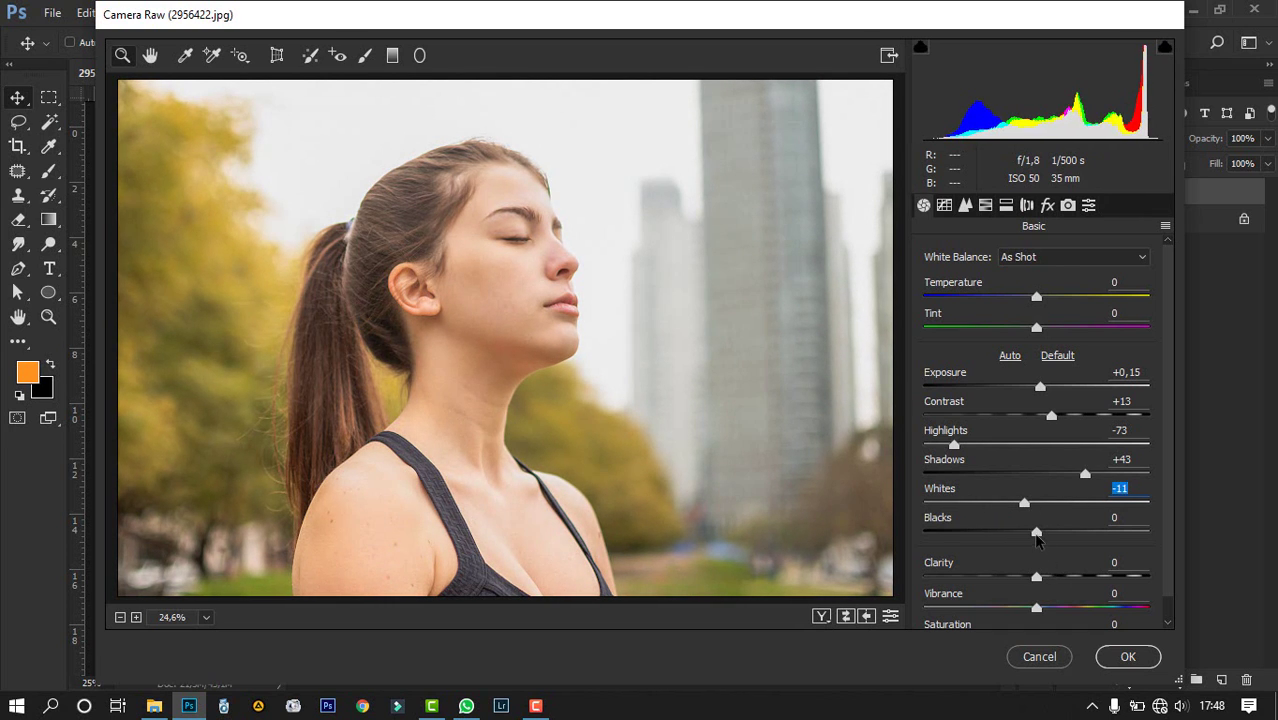
left_click_drag(1037, 540, 978, 532)
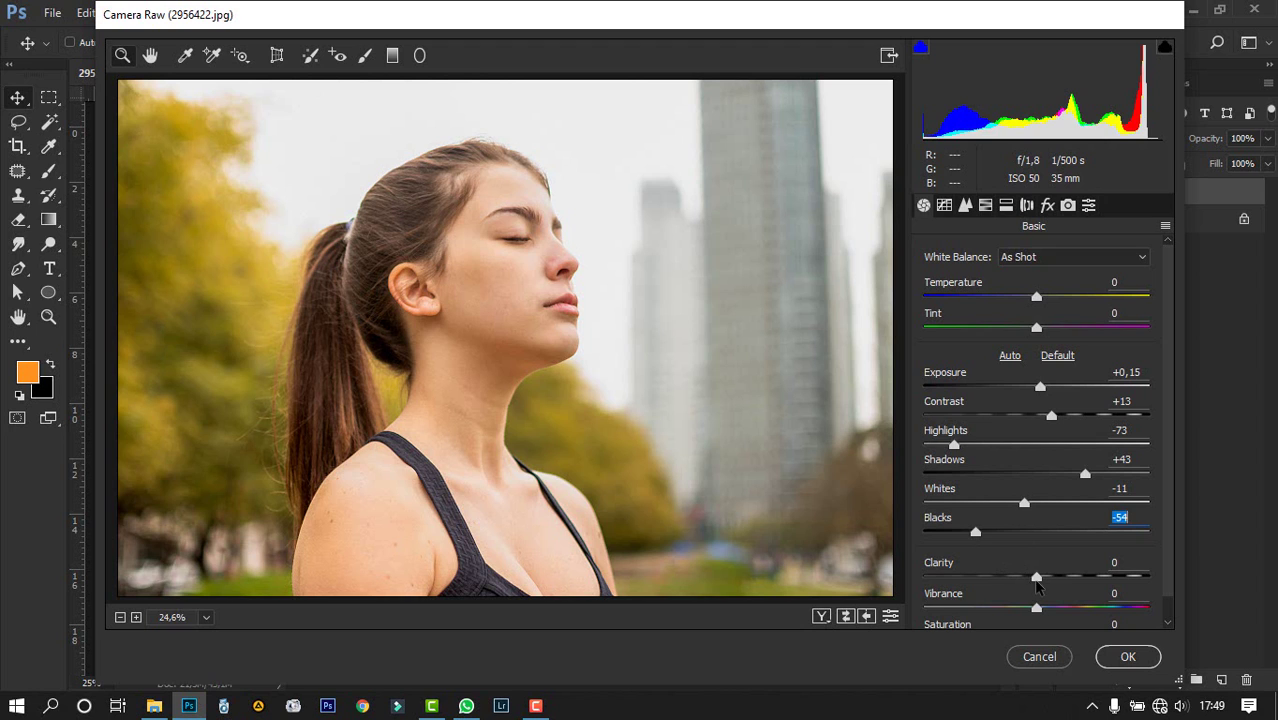
Step: Set Clarity and Vibrance to +13, Saturation to +3, Temperature to -10 and Tint to +2
mouse_move(1036, 582)
left_mouse_down()
mouse_move(1076, 582)
mouse_move(1055, 582)
left_mouse_up()
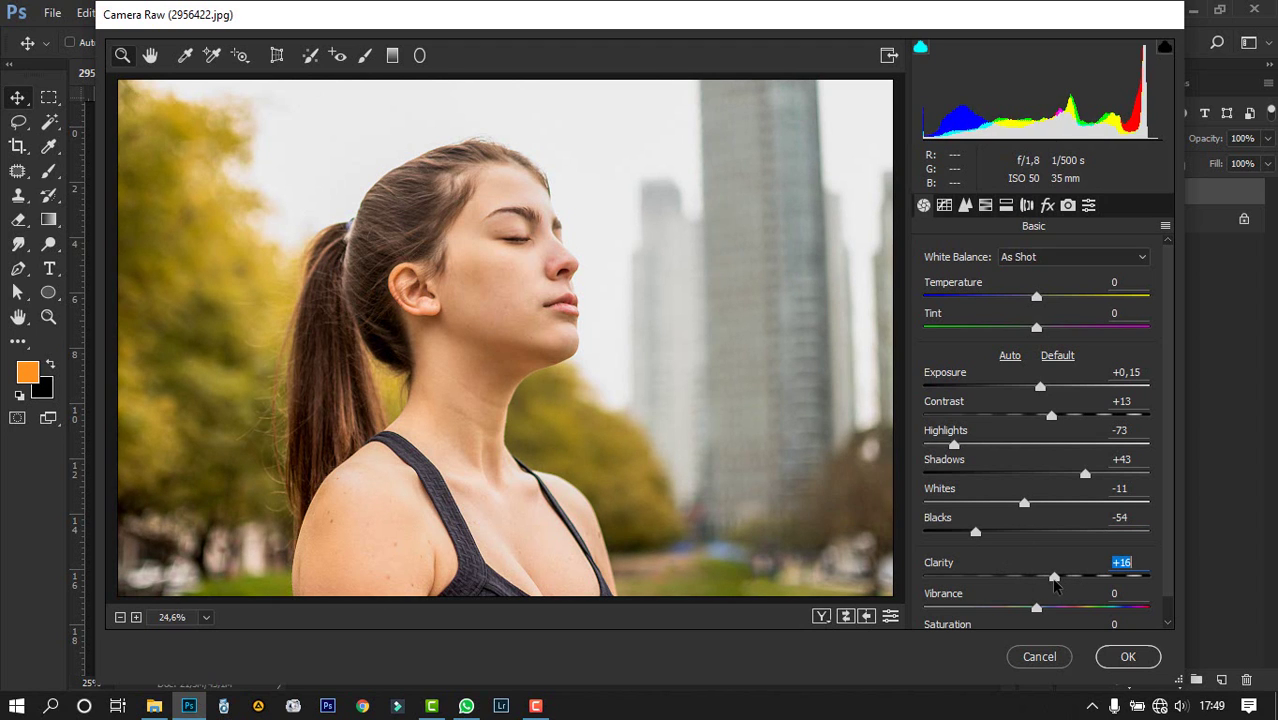
scroll(1068, 585, "down", 1)
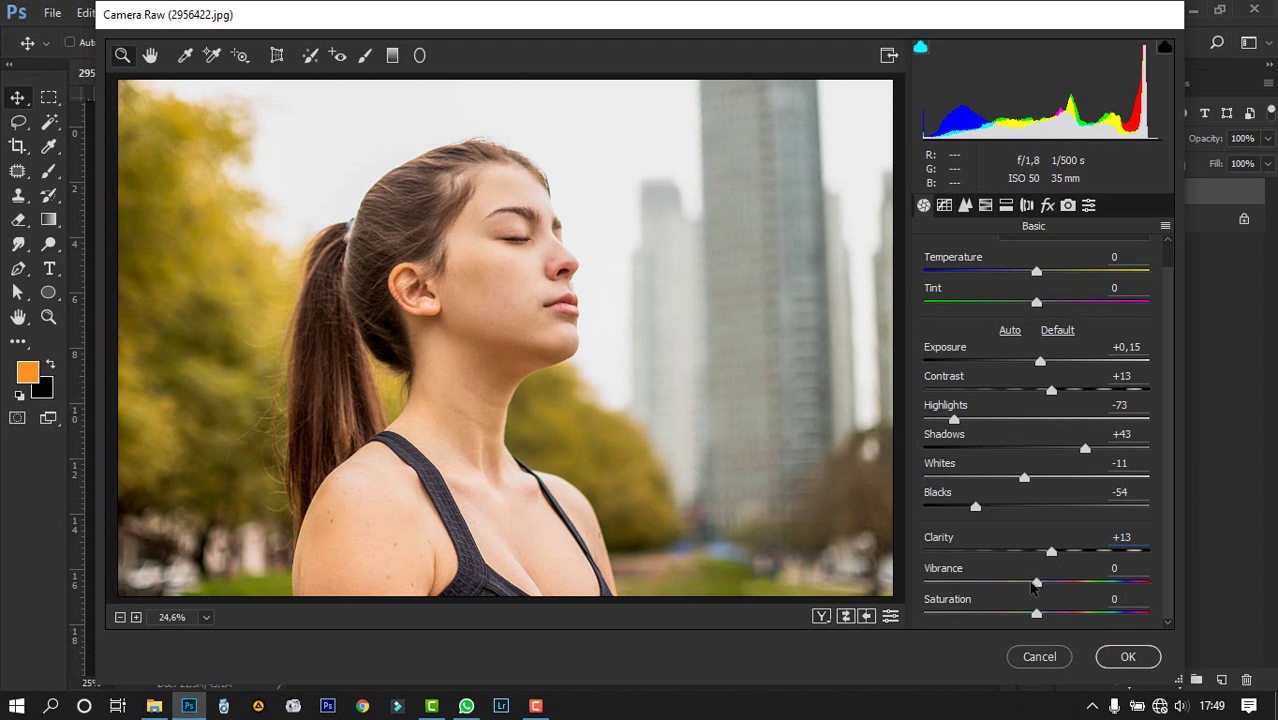
left_click_drag(1036, 584, 1067, 586)
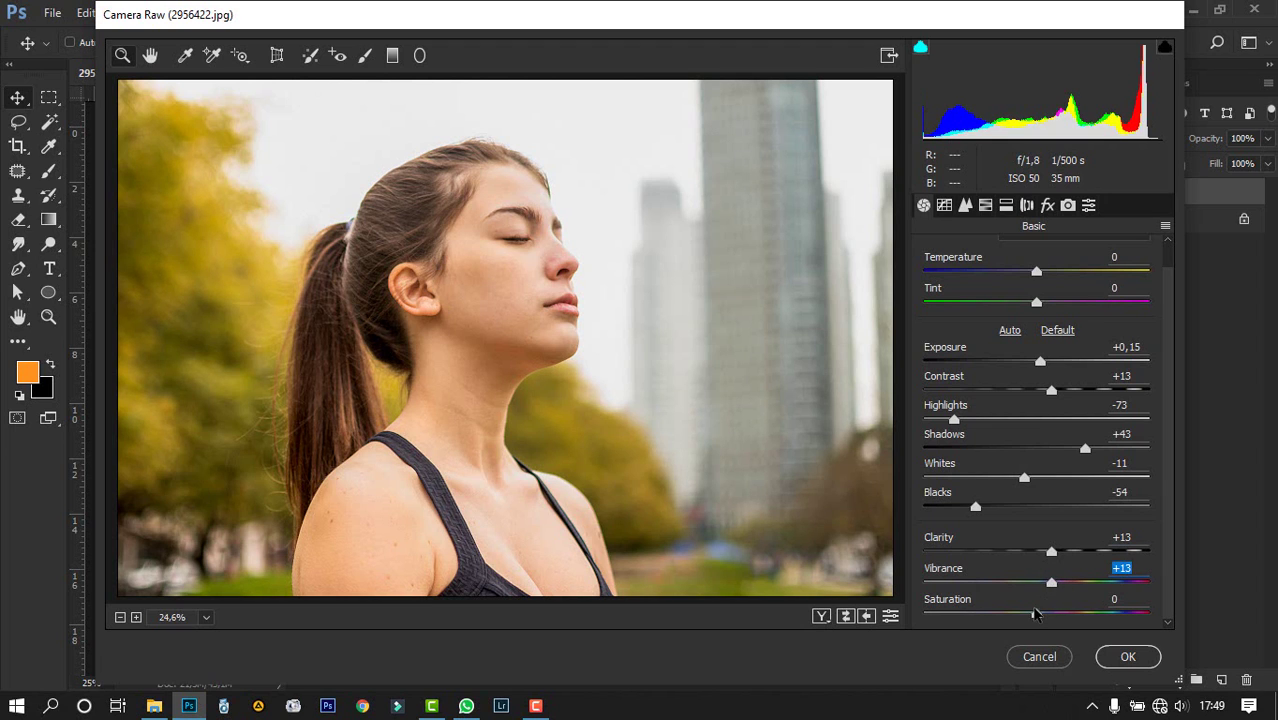
mouse_move(1036, 614)
left_mouse_down()
mouse_move(984, 614)
mouse_move(1056, 611)
mouse_move(1042, 614)
left_mouse_up()
left_click_drag(1036, 272, 1039, 309)
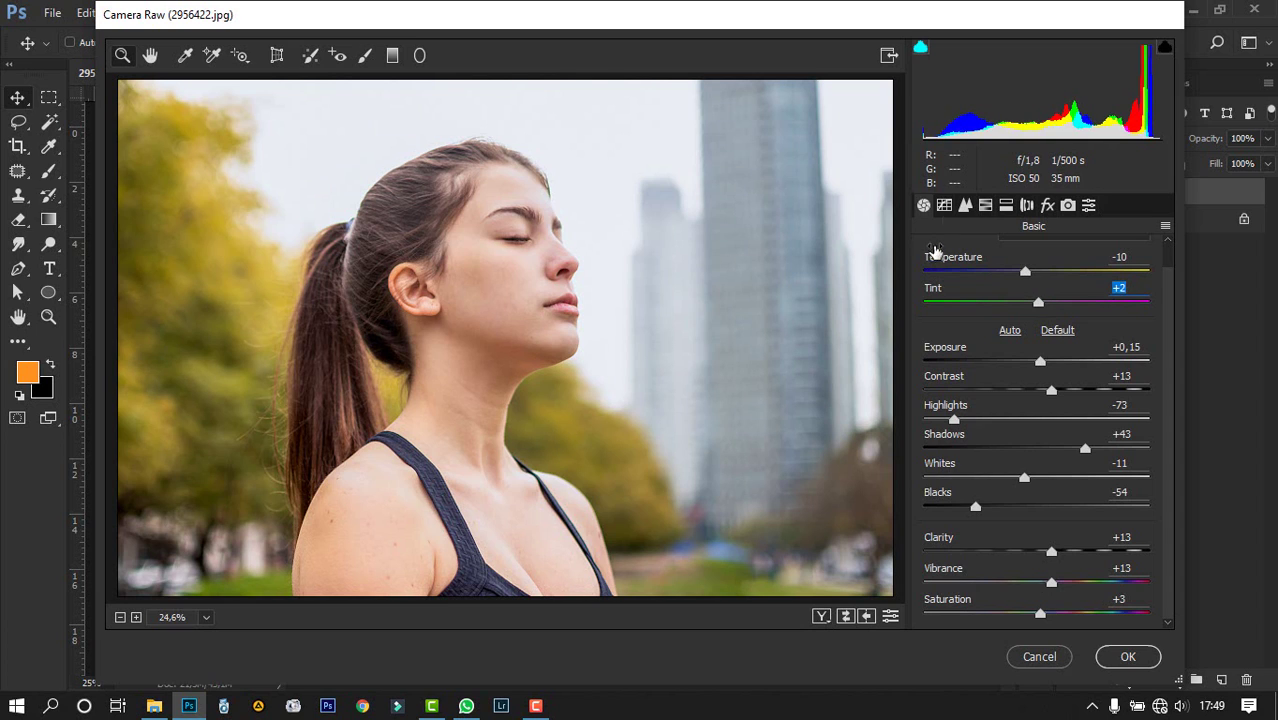
Step: Shape the Blue channel's point tone curve with the black point at output 26 and curve points at 118/120 and 193/197
left_click(945, 206)
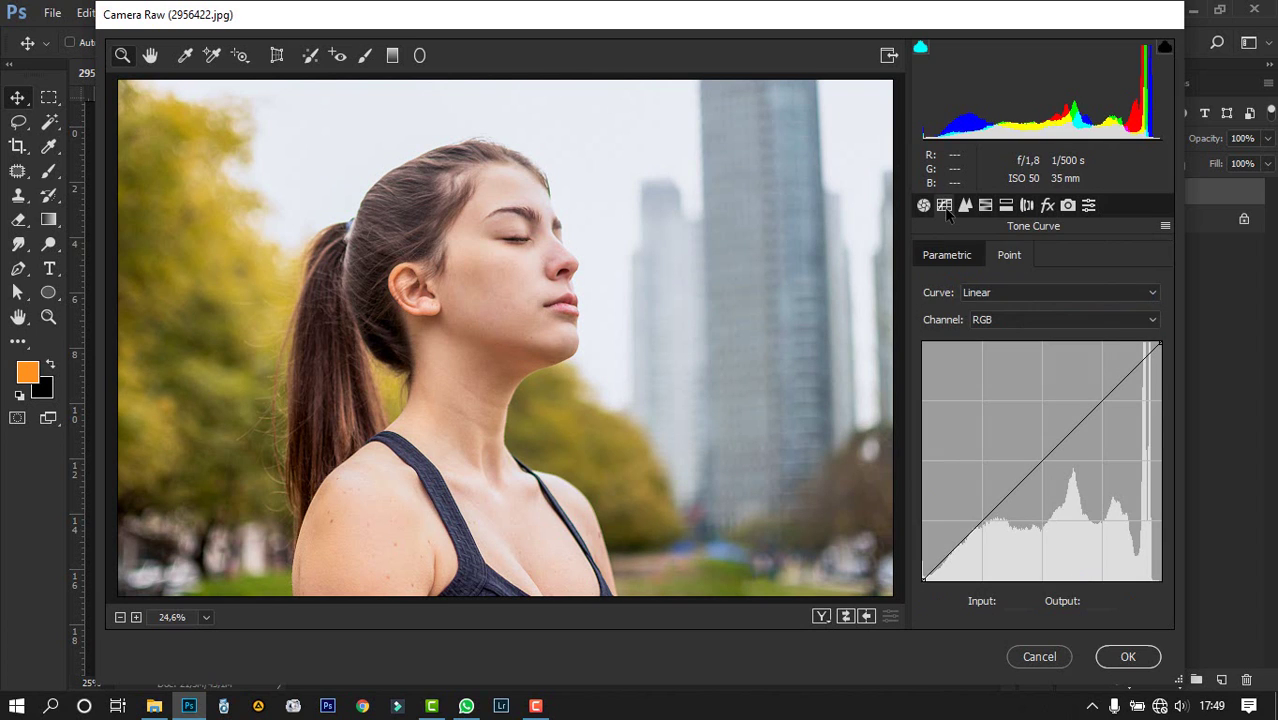
left_click(1020, 322)
left_click(1015, 378)
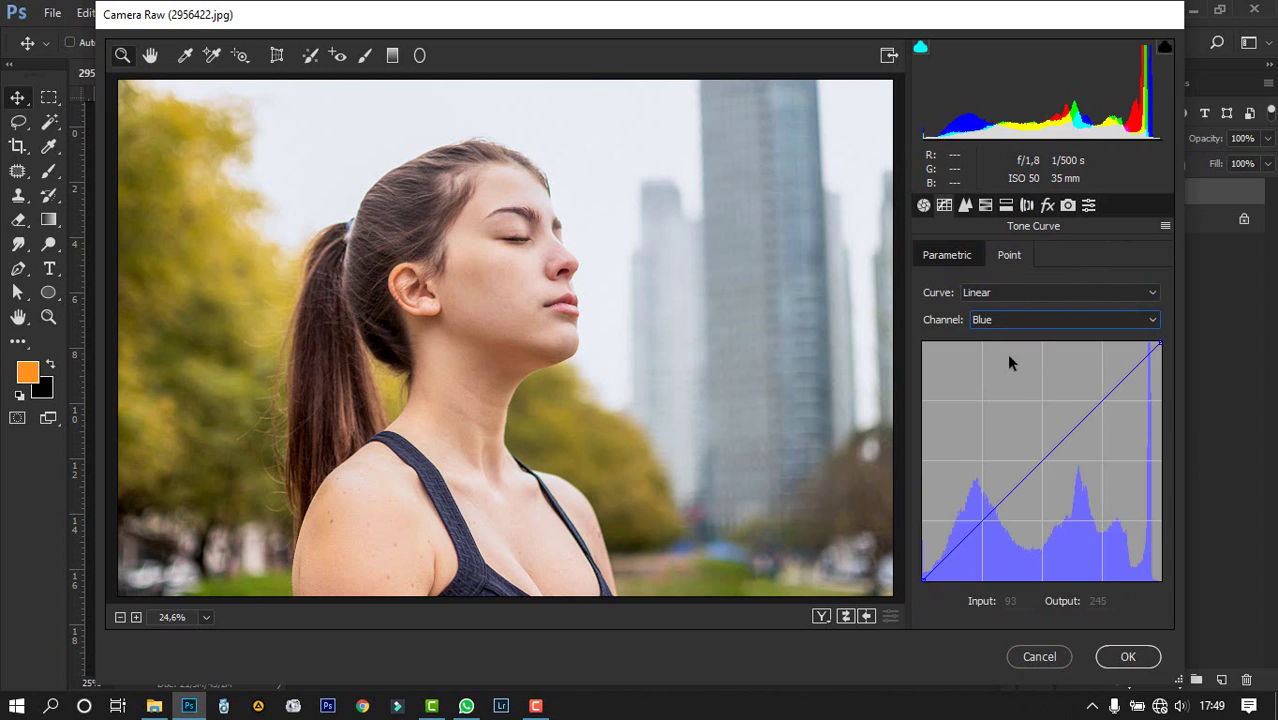
left_click(1126, 376)
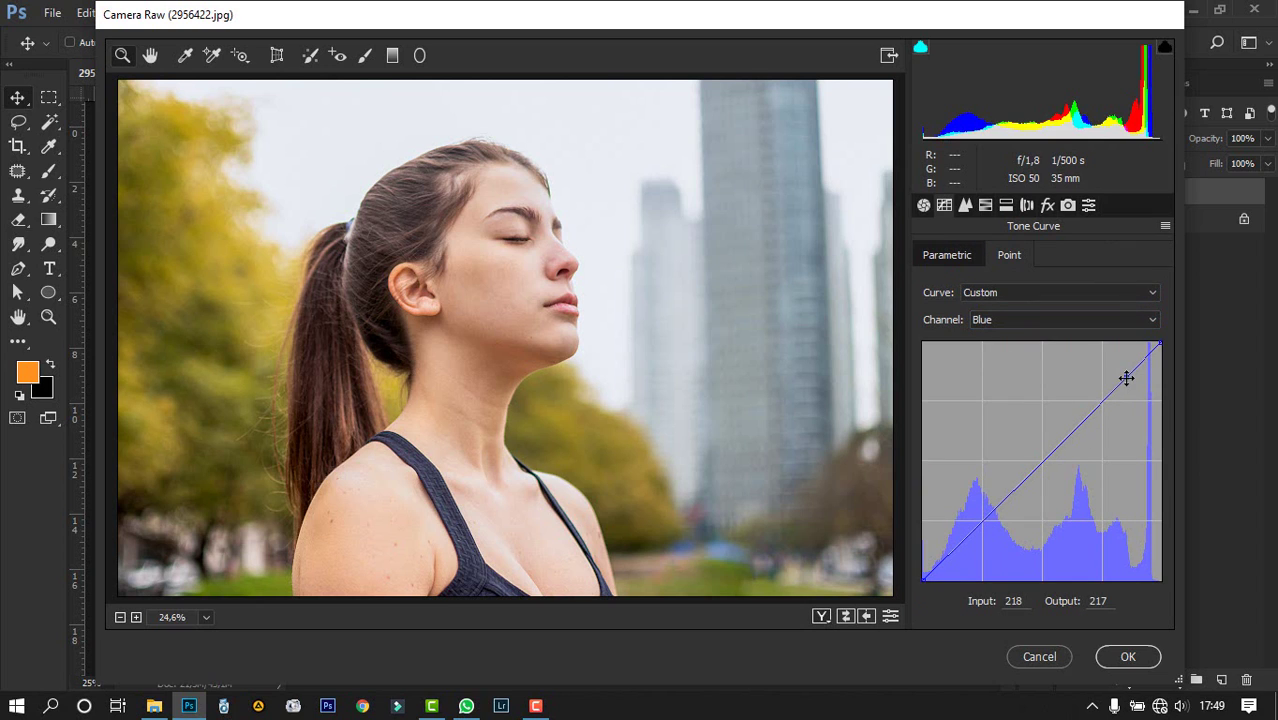
left_click_drag(1126, 377, 1102, 401)
left_click(1043, 460)
left_click_drag(1038, 455, 1038, 453)
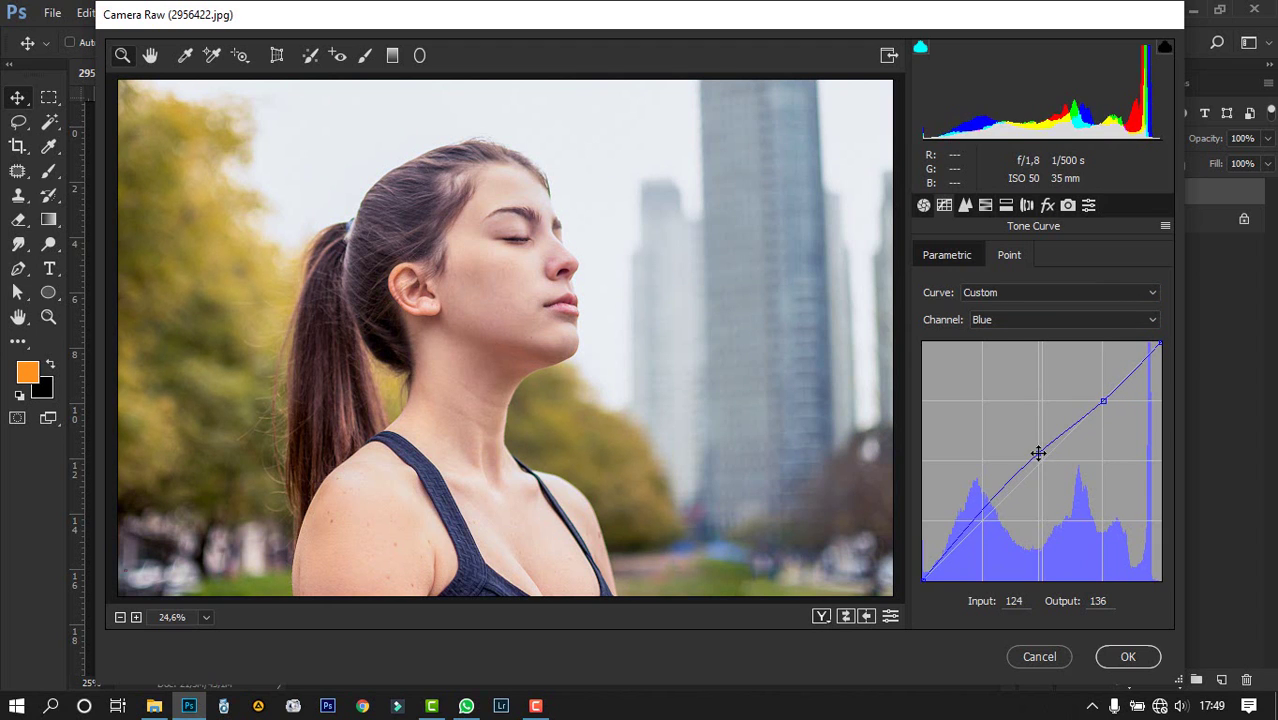
left_click_drag(1102, 401, 1102, 396)
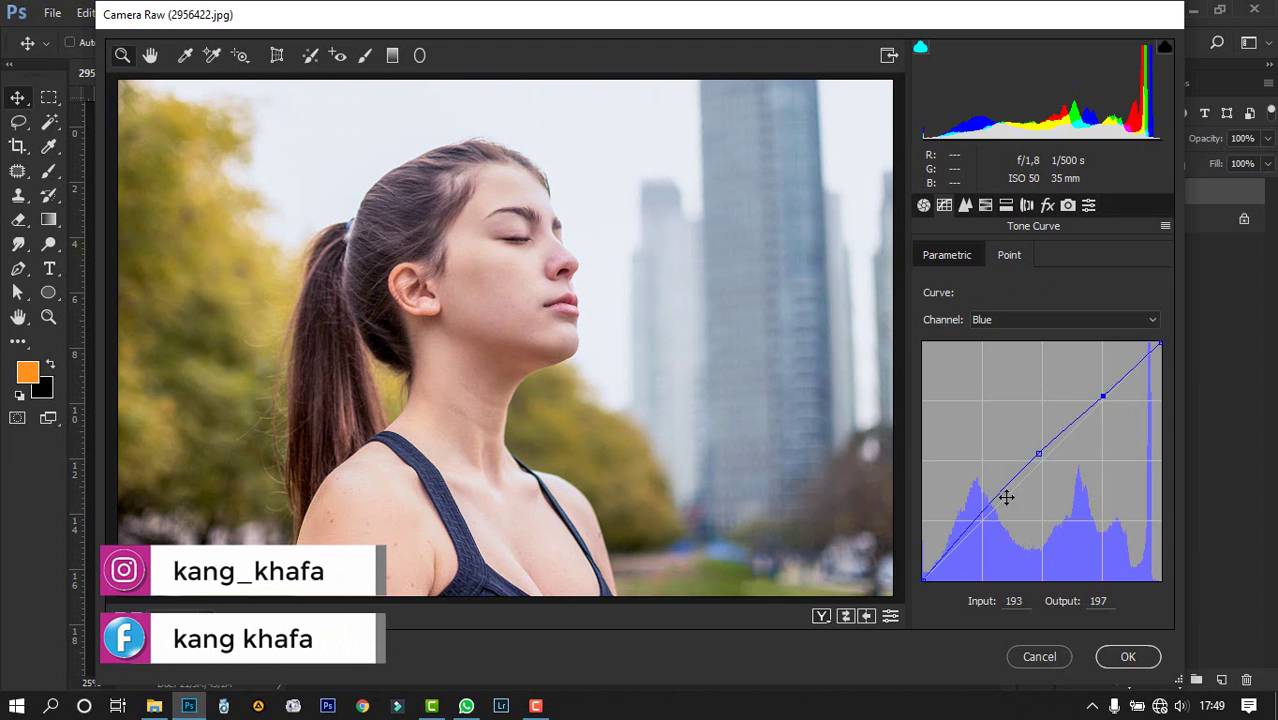
left_click_drag(923, 579, 906, 556)
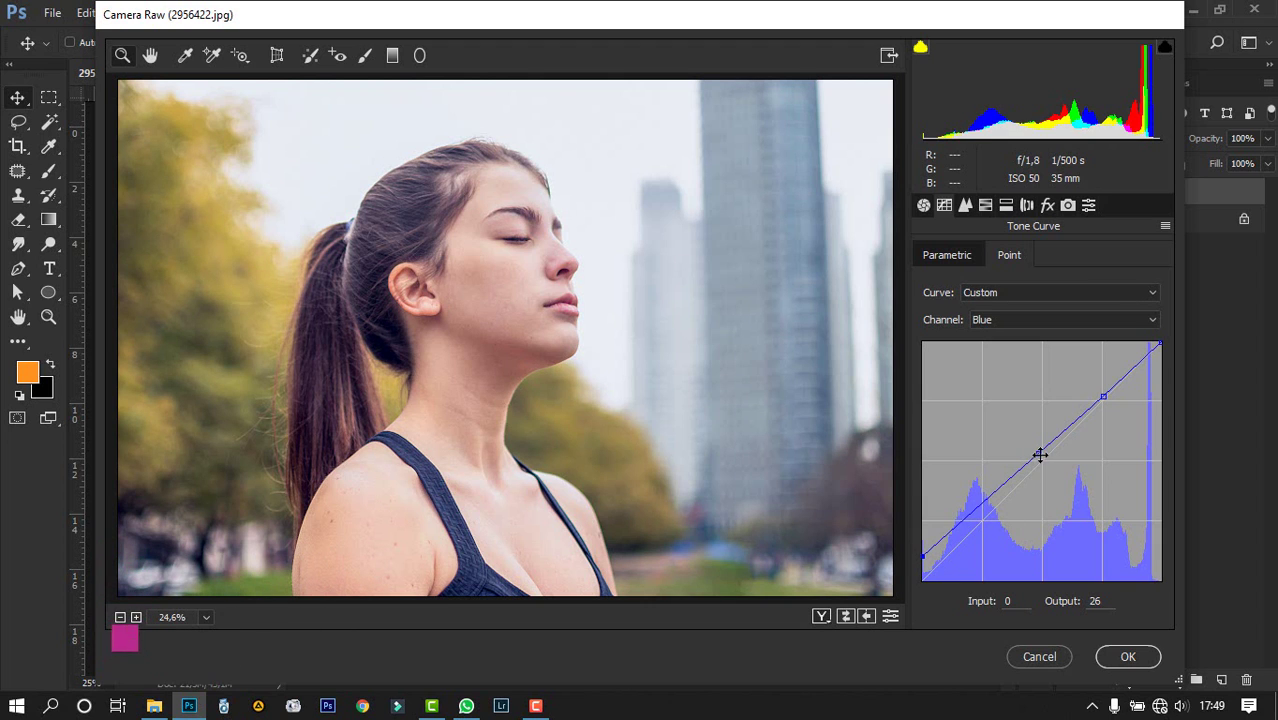
left_click_drag(1038, 452, 1032, 467)
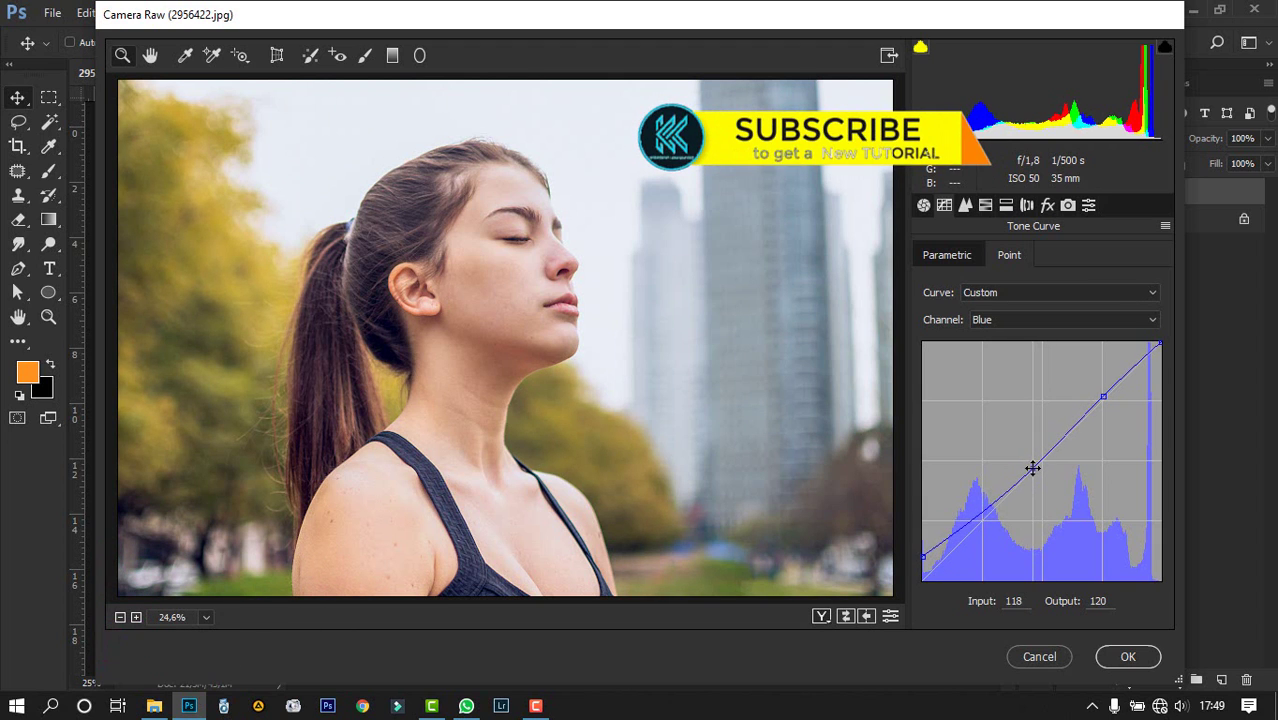
Step: Shape the Green channel's tone curve with the black point at input 10 and curve points at 63/68, 115/113 and 168/170
left_click(984, 320)
left_click(988, 367)
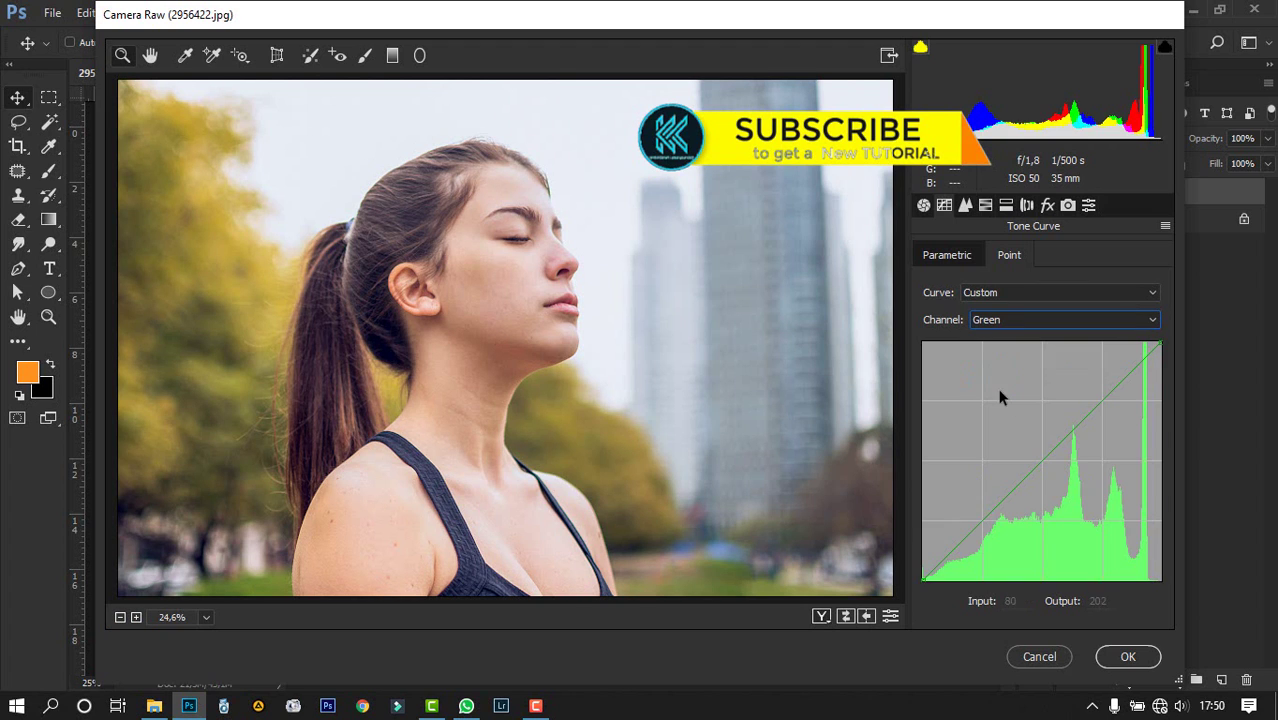
left_click(981, 519)
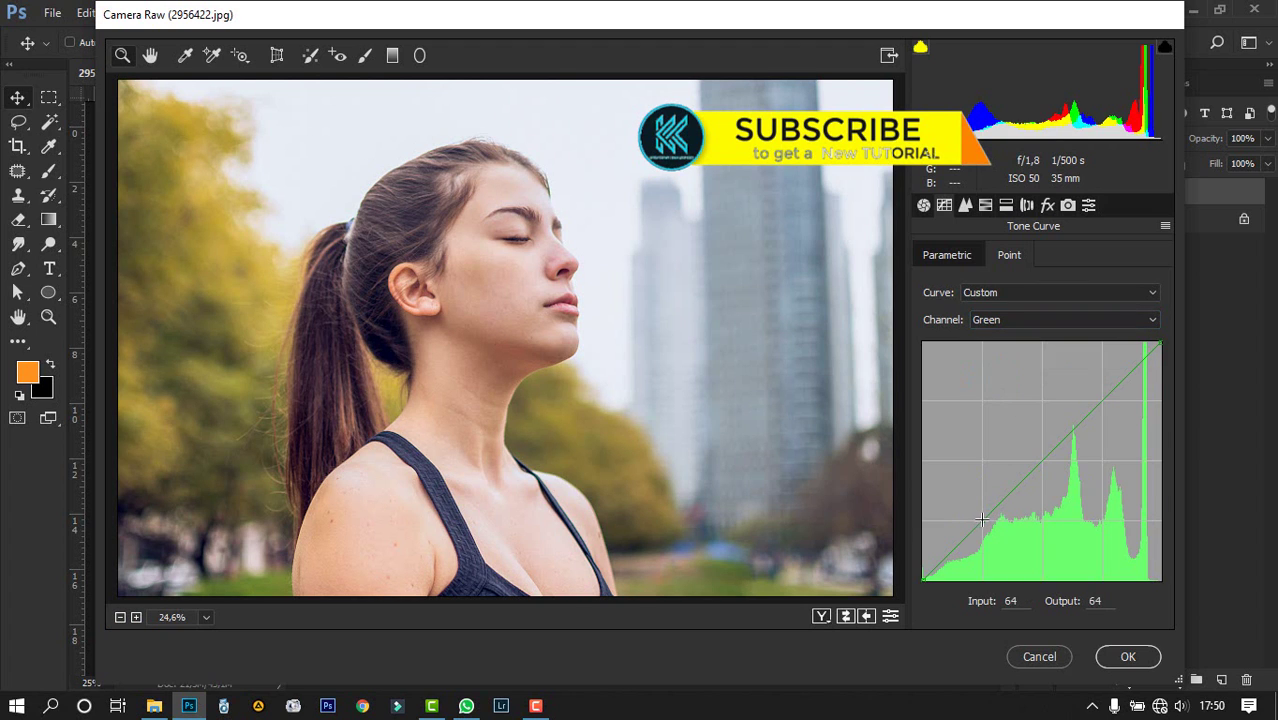
left_click_drag(981, 519, 981, 517)
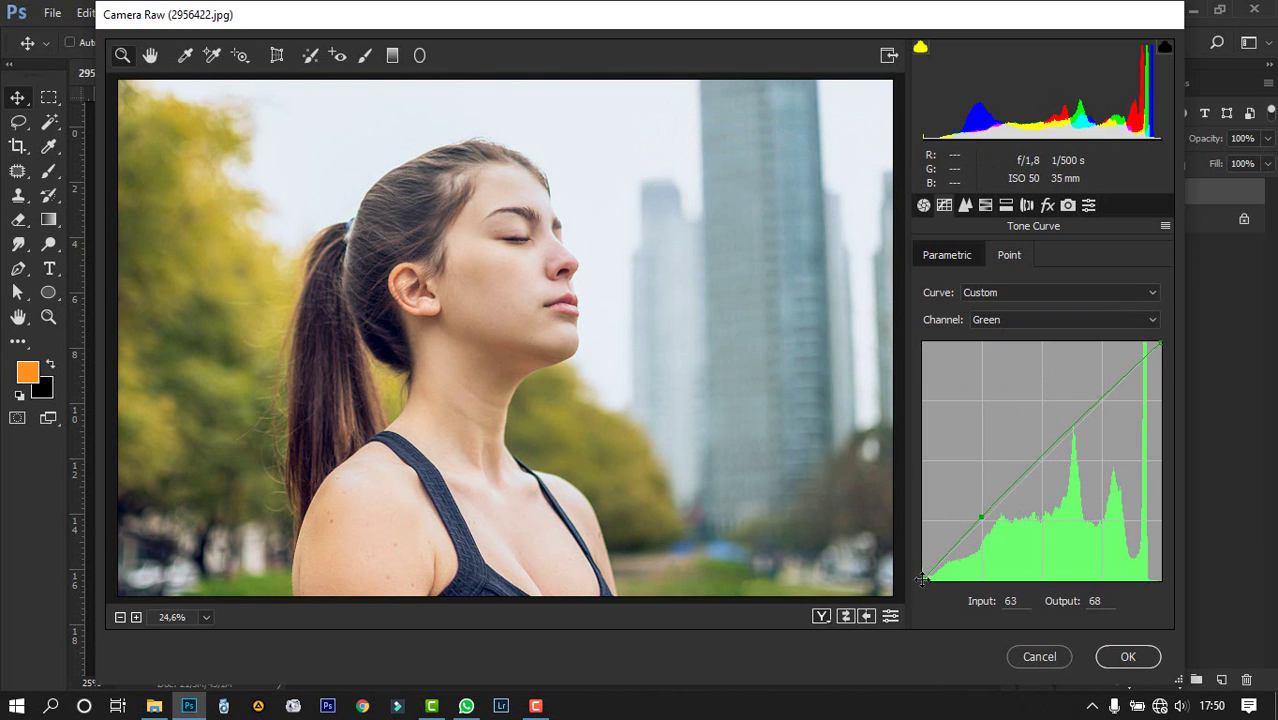
left_click_drag(922, 578, 931, 580)
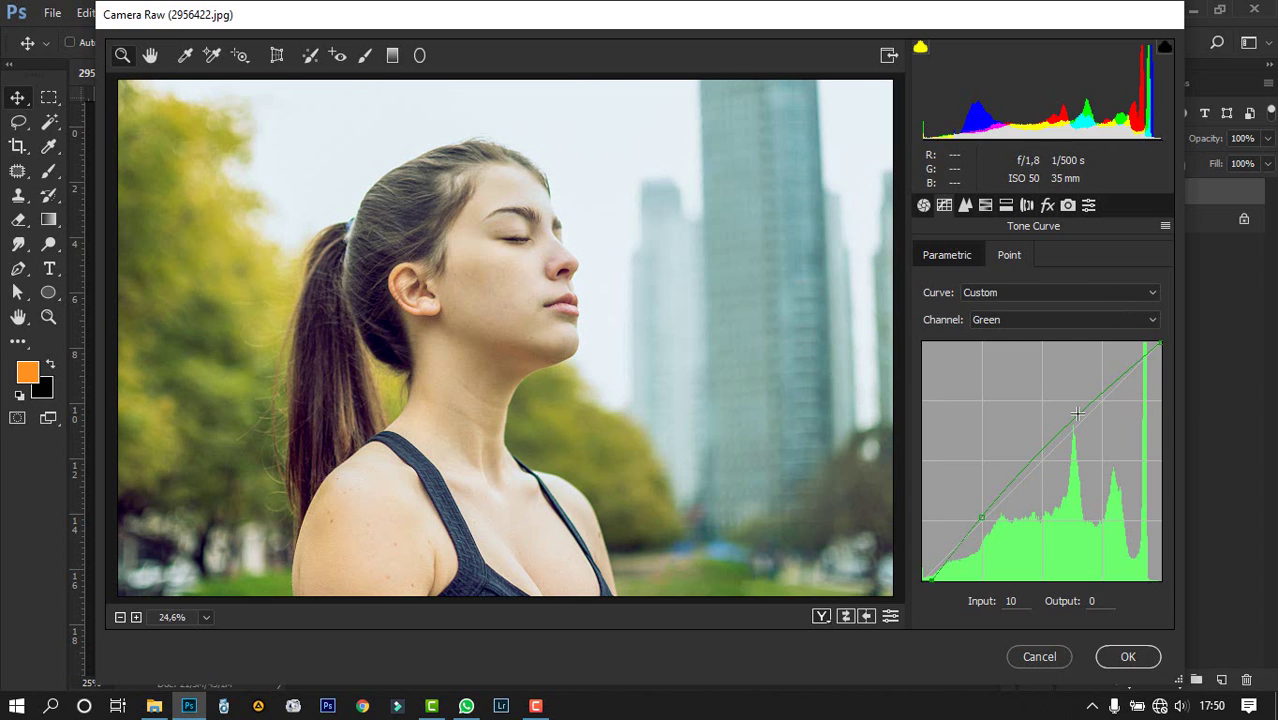
left_click_drag(1076, 413, 1078, 420)
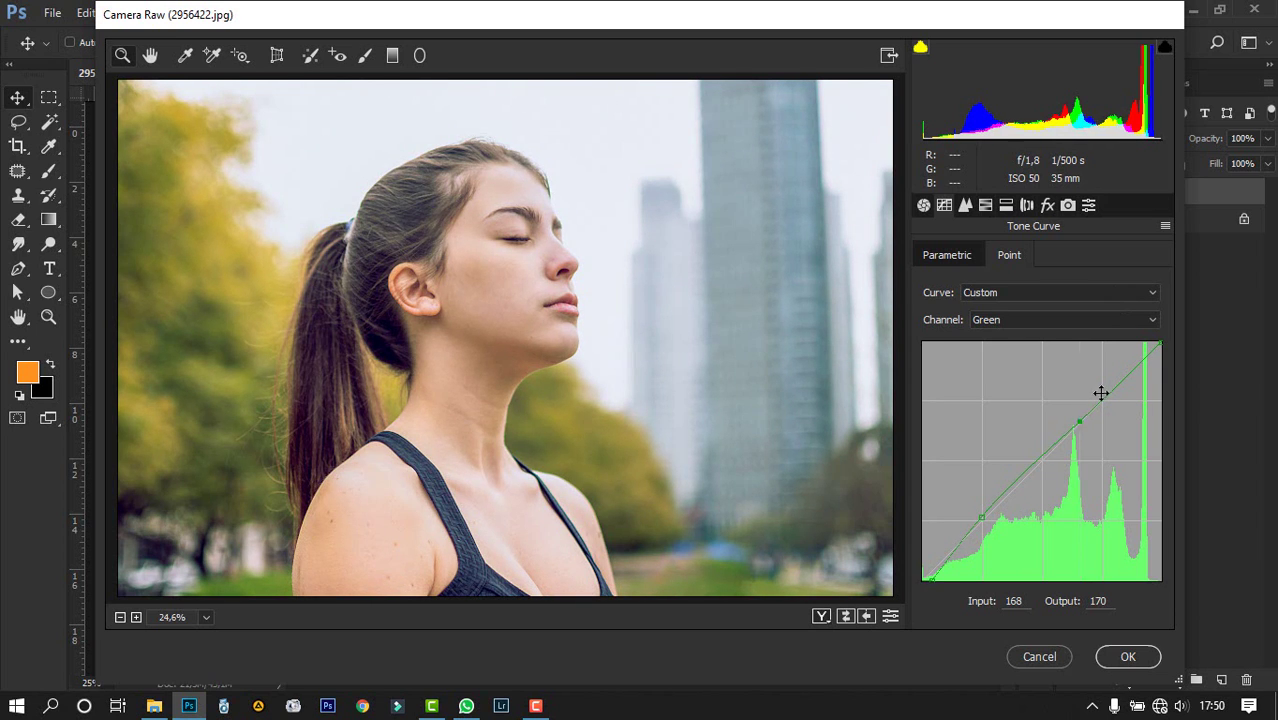
left_click_drag(1160, 342, 1196, 330)
left_click_drag(1026, 469, 1030, 474)
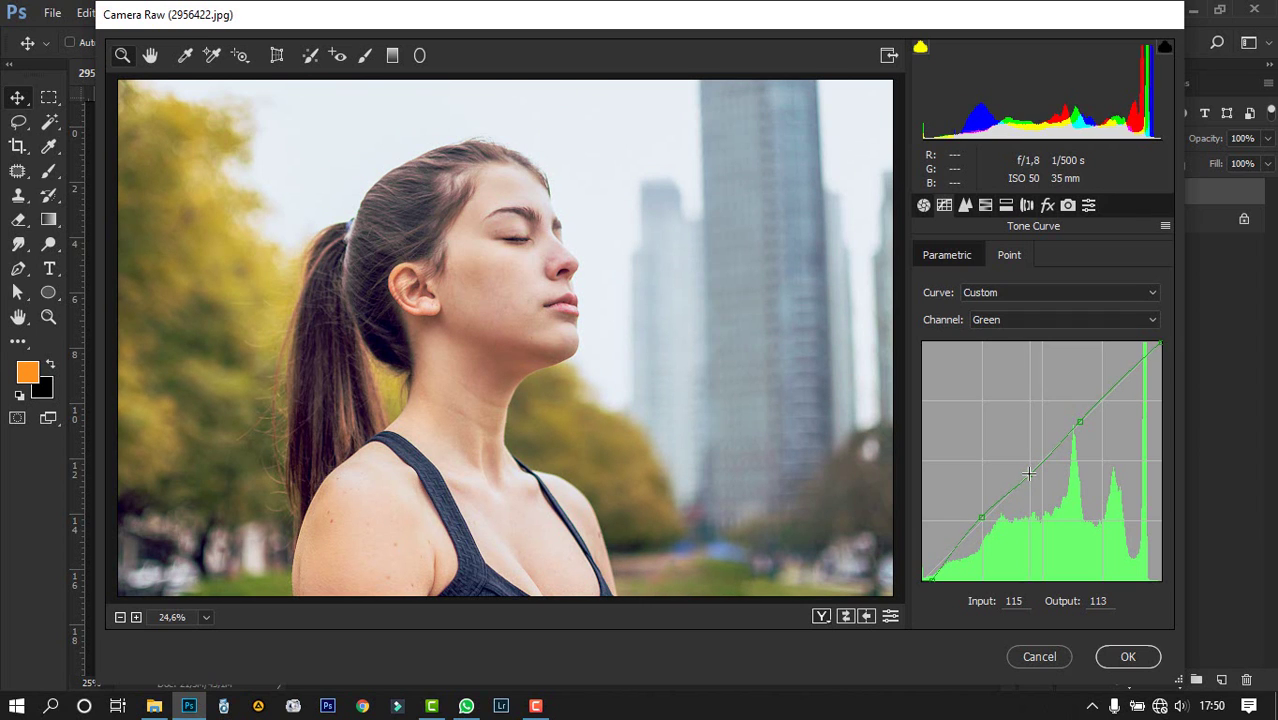
Step: Shape the Red channel's tone curve with a slightly raised black point, the white point at output 248, and points at 65/60 and 131/134
left_click(1005, 321)
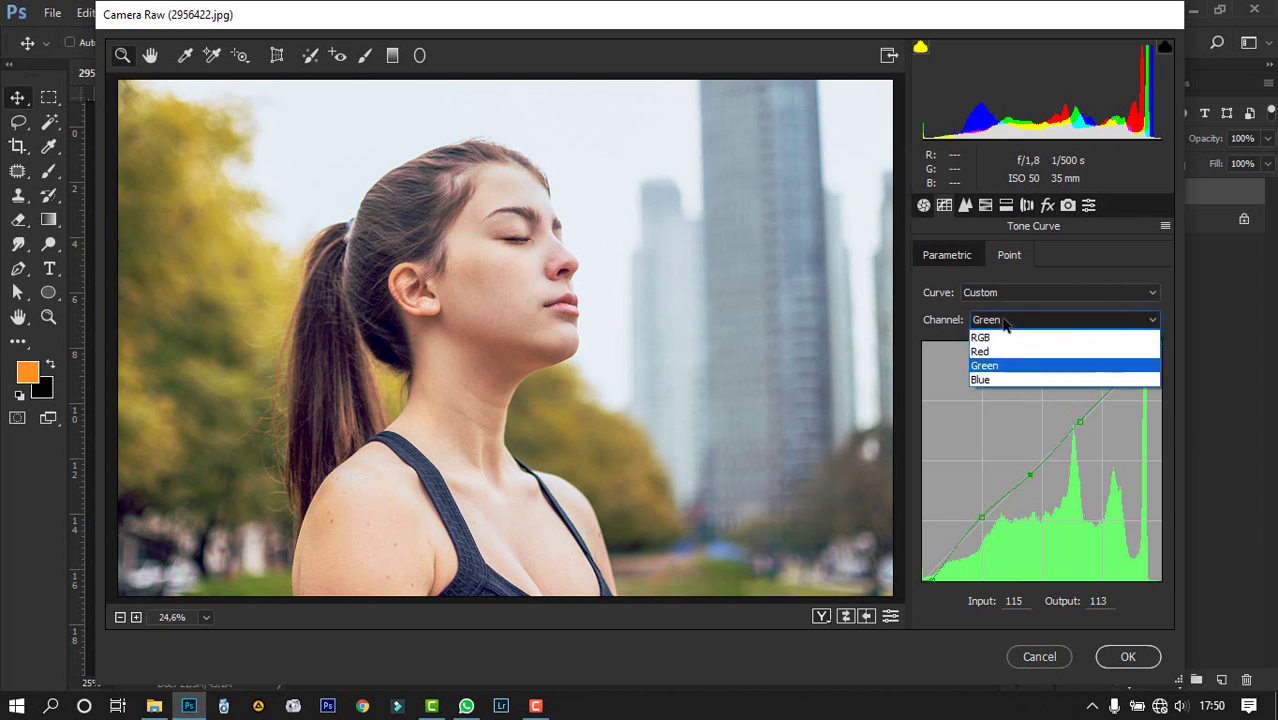
left_click(998, 352)
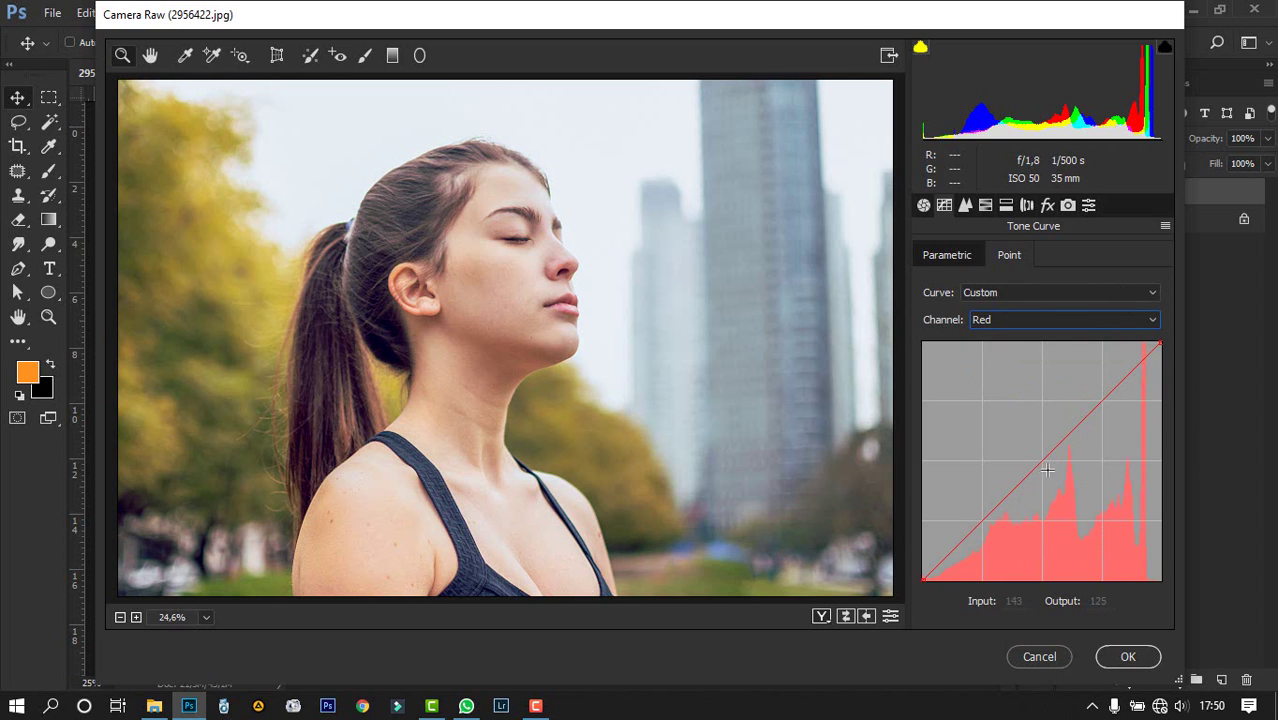
left_click(1041, 463)
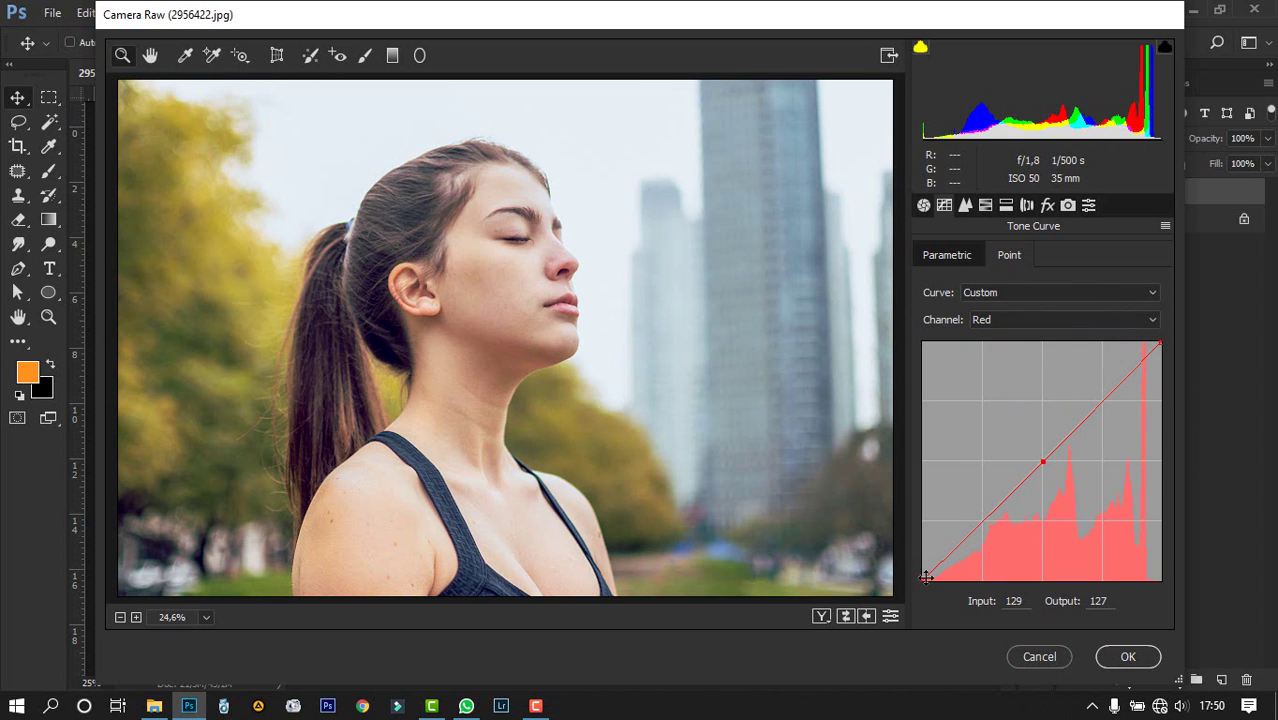
mouse_move(927, 577)
left_mouse_down()
mouse_move(919, 548)
mouse_move(920, 566)
left_mouse_up()
left_click_drag(1041, 464, 1044, 455)
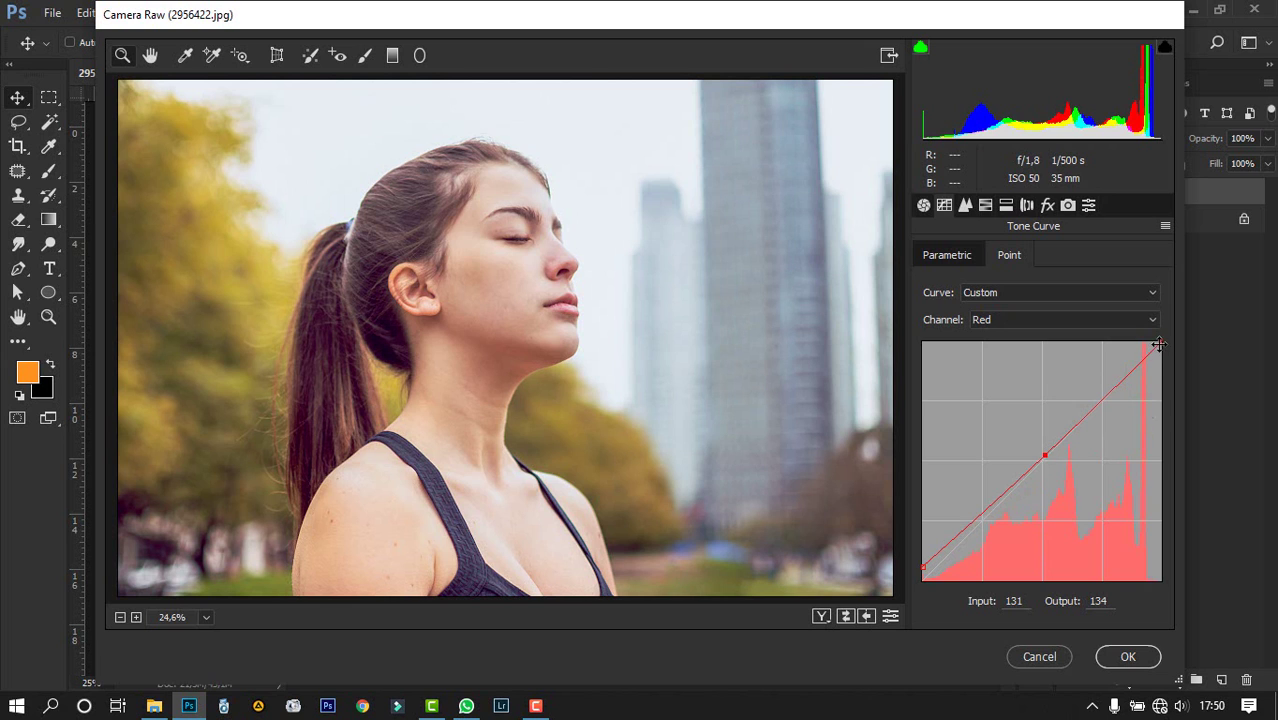
mouse_move(1158, 345)
left_mouse_down()
mouse_move(1163, 365)
mouse_move(1172, 317)
mouse_move(1150, 342)
mouse_move(1179, 339)
mouse_move(1160, 350)
left_mouse_up()
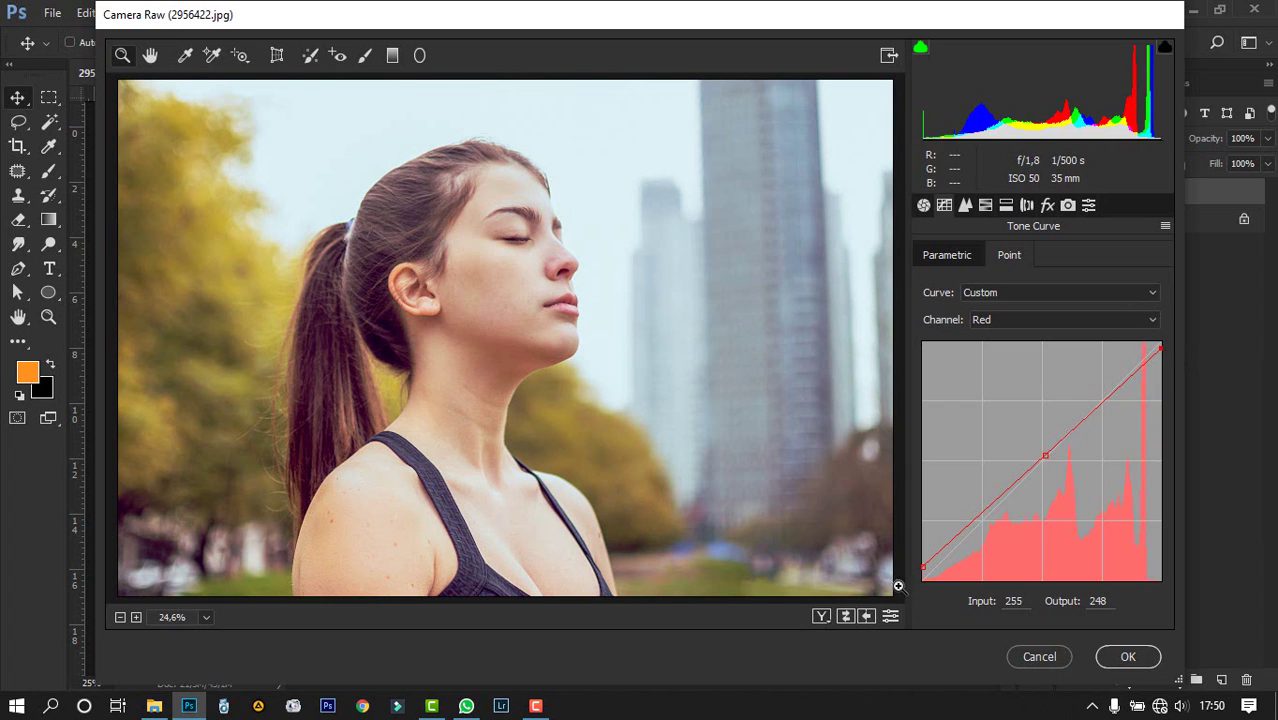
mouse_move(979, 517)
left_mouse_down()
mouse_move(989, 531)
mouse_move(982, 522)
left_mouse_up()
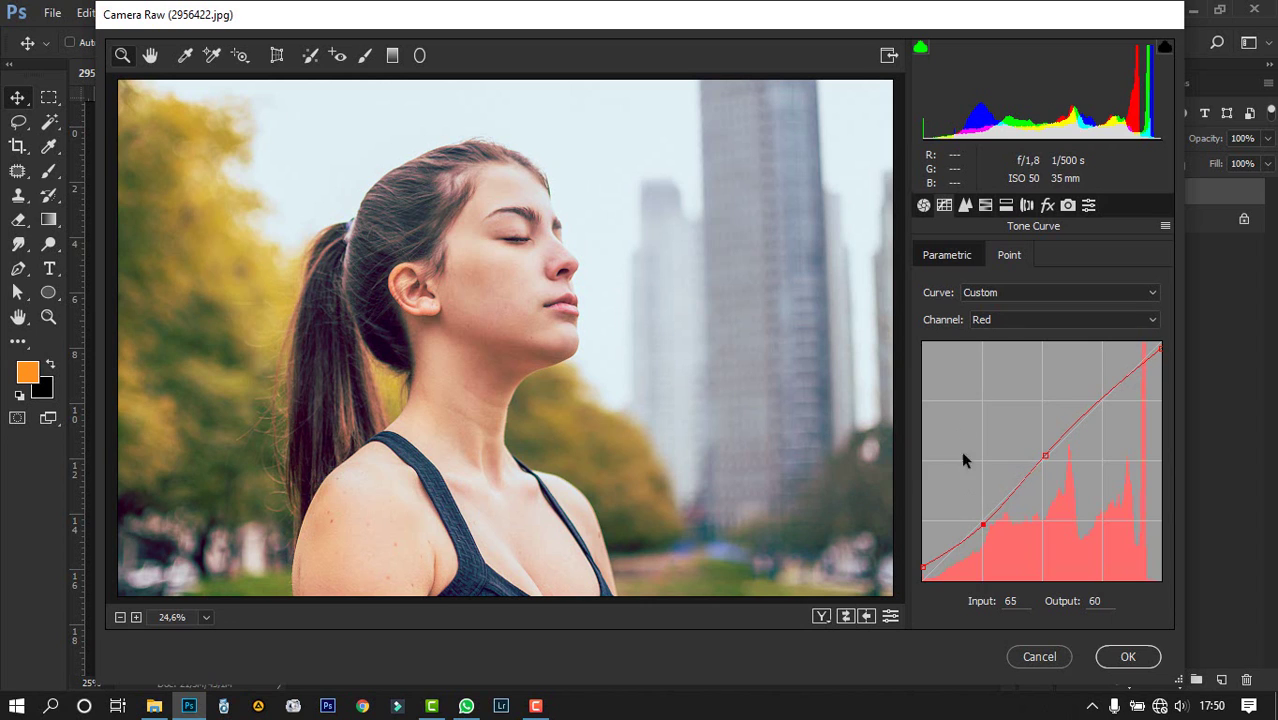
Step: Adjust the RGB tone curve by raising the black point to output 13 and moving the white point to input 249
left_click(976, 320)
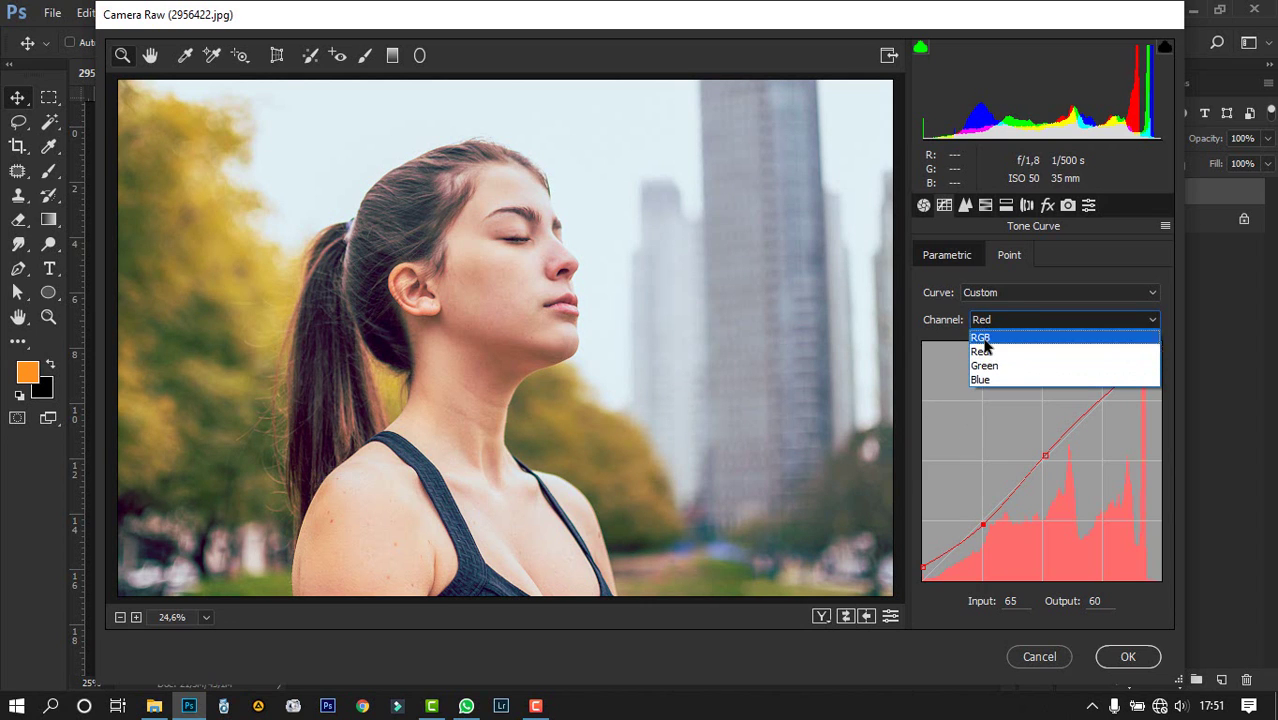
left_click(982, 335)
mouse_move(922, 580)
left_mouse_down()
mouse_move(912, 558)
mouse_move(909, 570)
left_mouse_up()
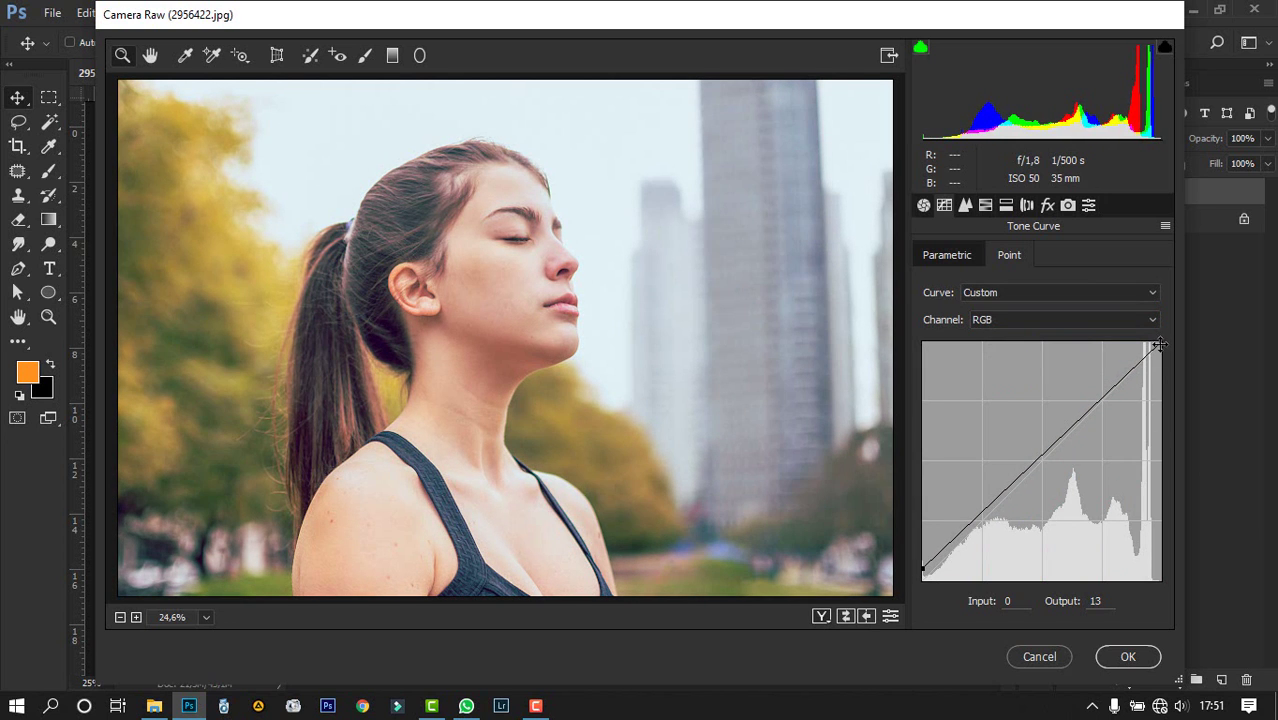
mouse_move(1158, 344)
left_mouse_down()
mouse_move(1167, 352)
mouse_move(1155, 336)
left_mouse_up()
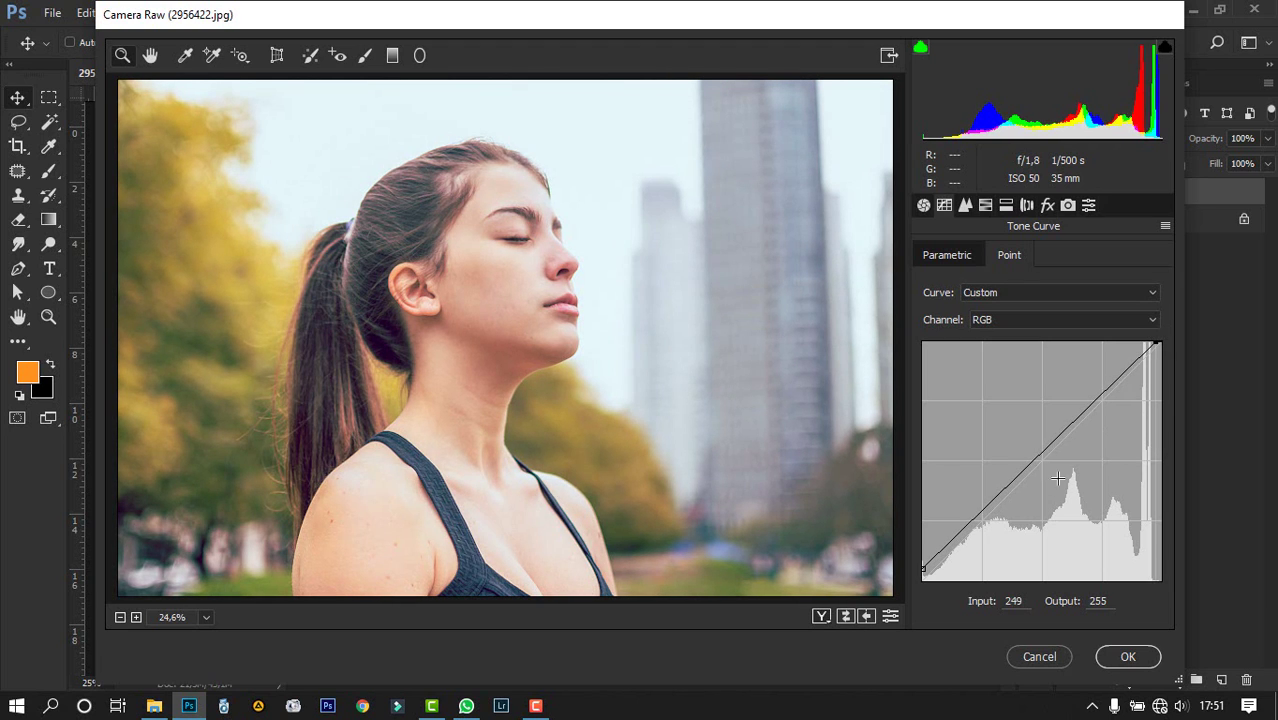
Step: Add RGB tone curve points at 59/60 and 152/162, and set the sharpening amount to 20
left_click_drag(974, 521, 977, 523)
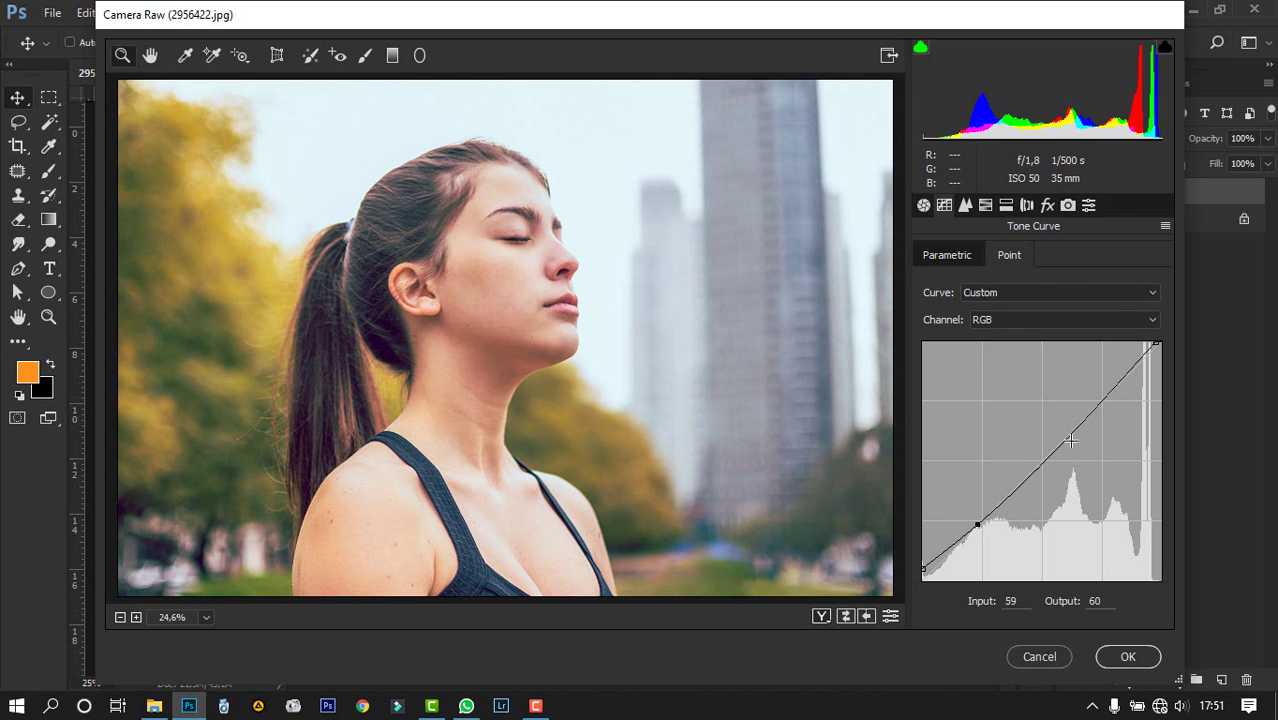
left_click_drag(1066, 436, 1065, 424)
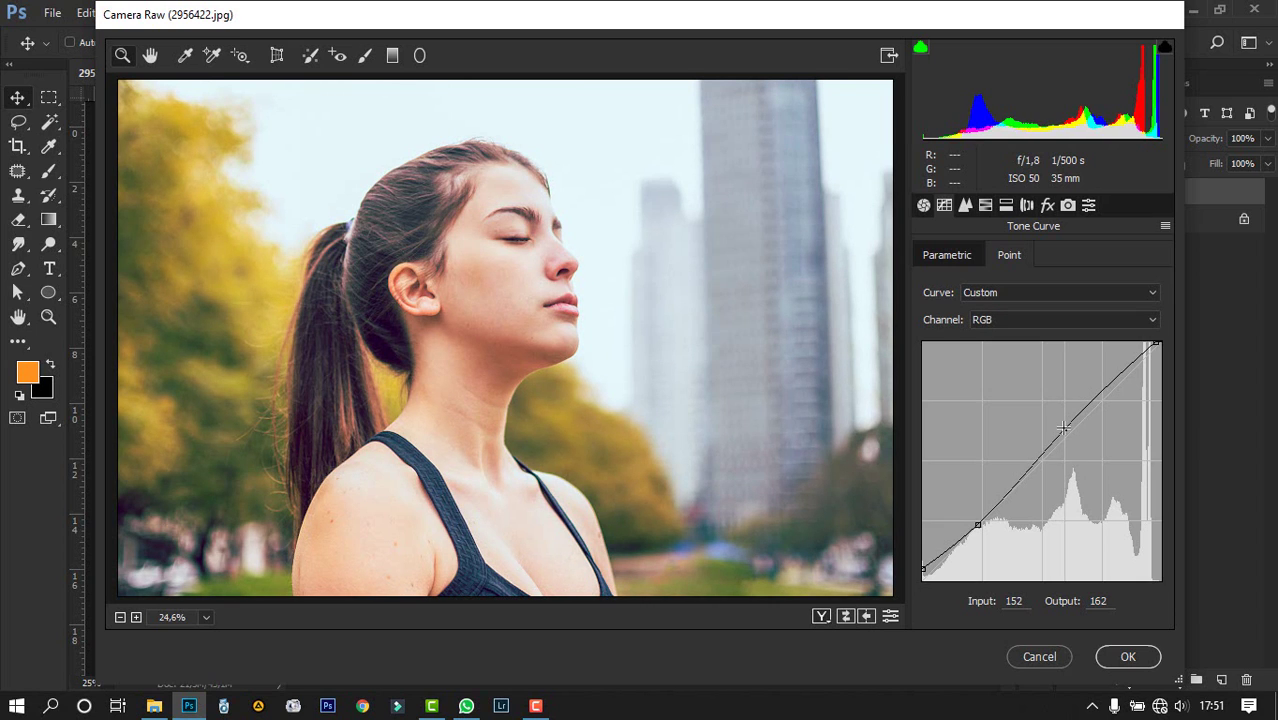
left_click(966, 207)
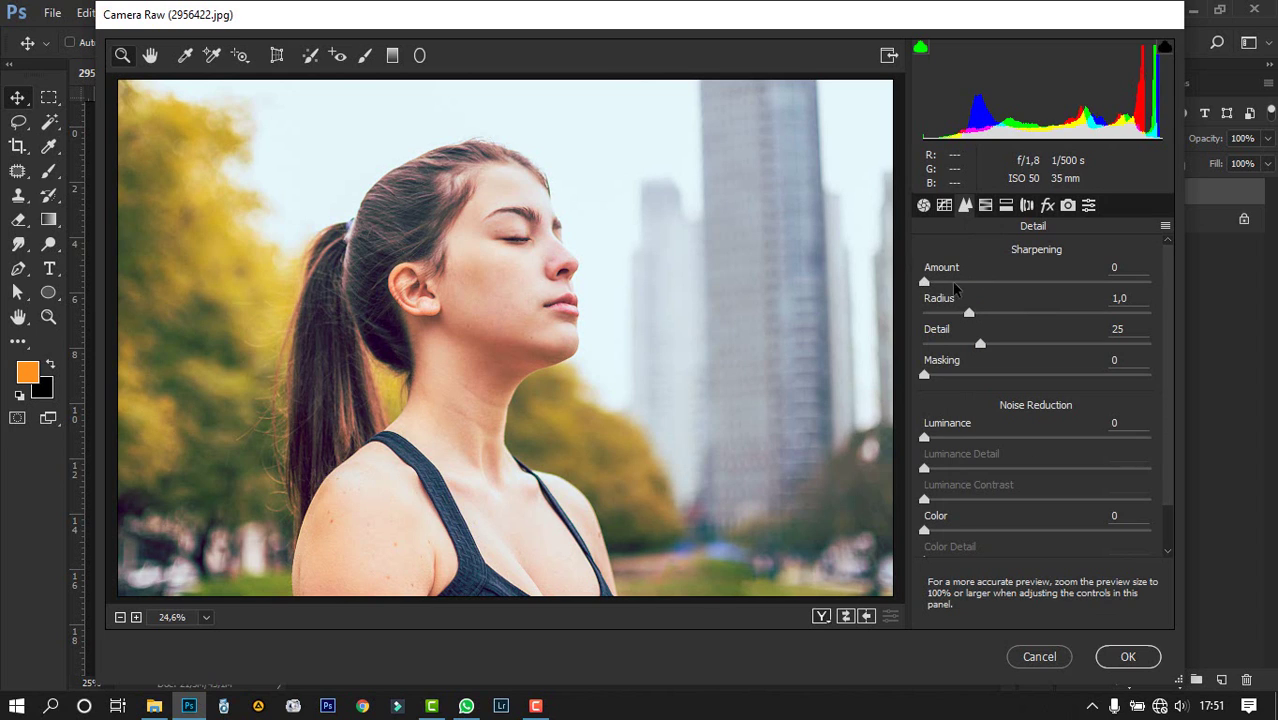
left_click_drag(924, 283, 953, 287)
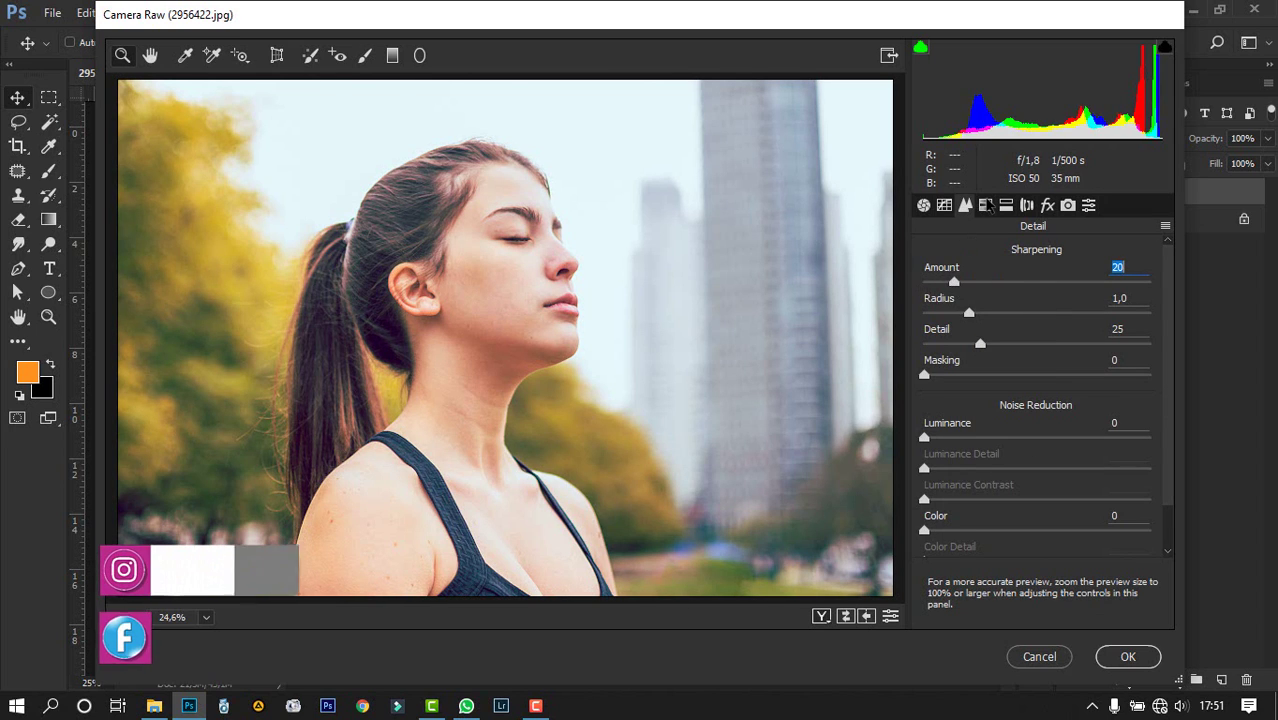
Step: Set the HSL hue of Oranges to +27 and Reds to -8
left_click(985, 205)
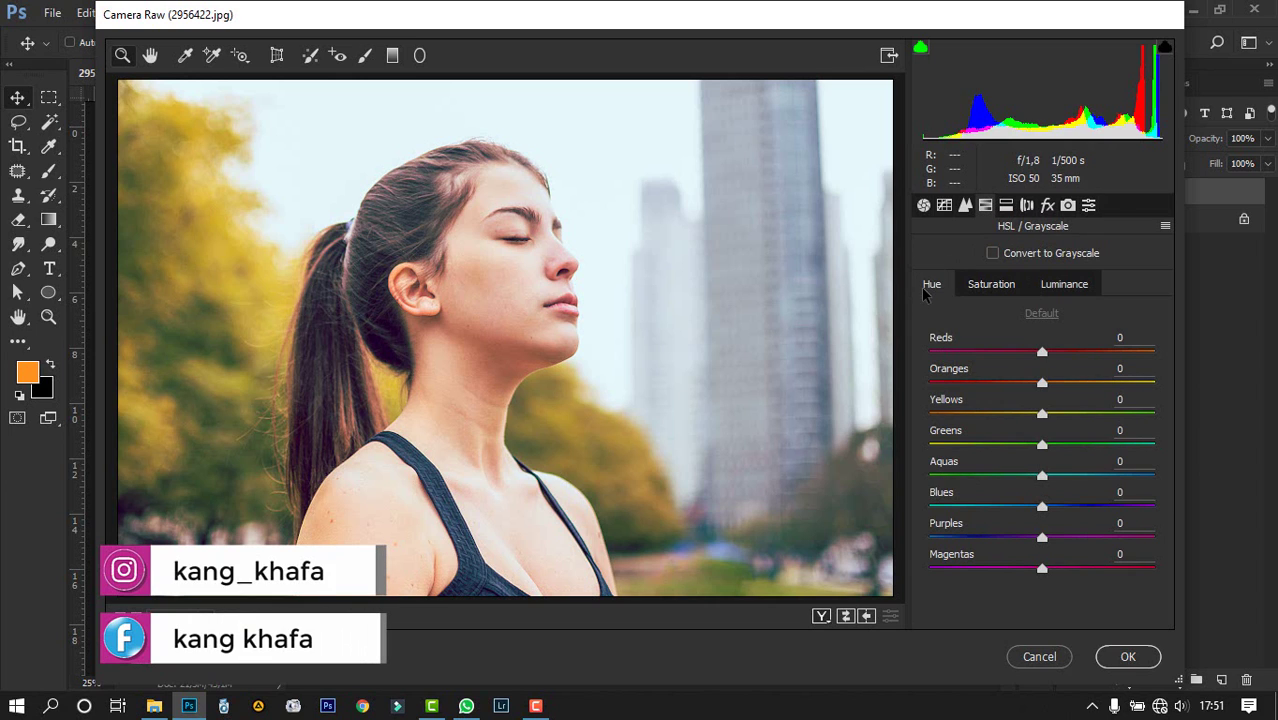
left_click_drag(1045, 390, 1073, 388)
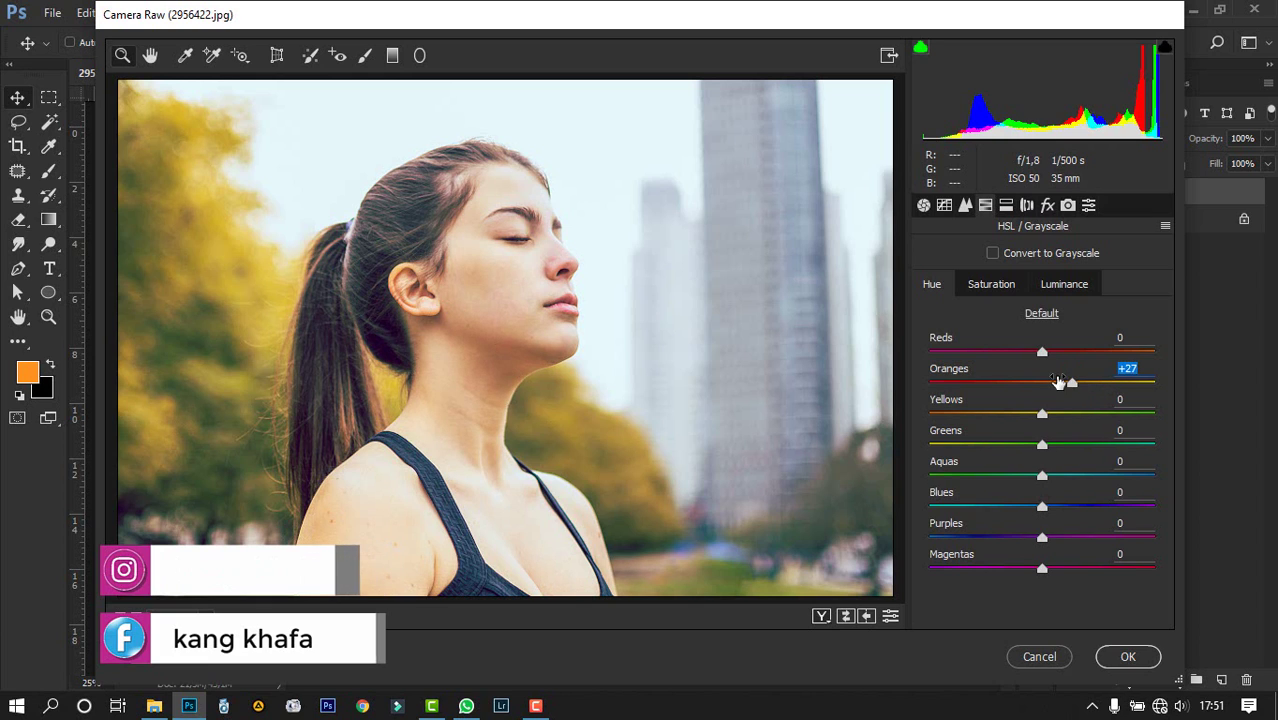
left_click(1040, 355)
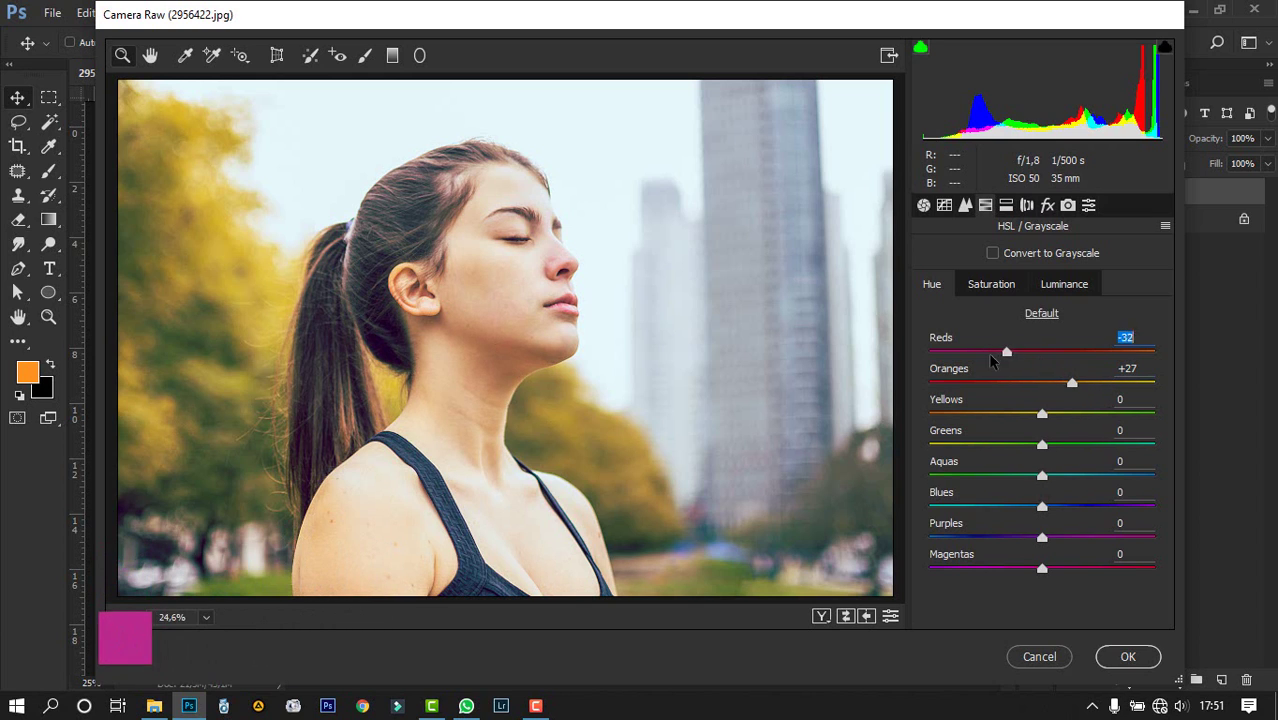
key("Up")
key("Up")
key("Up")
key("Up")
key("Up")
key("Up")
key("Up")
key("Up")
key("Up")
key("Up")
key("Up")
key("Up")
key("Up")
key("Up")
left_click(1035, 355)
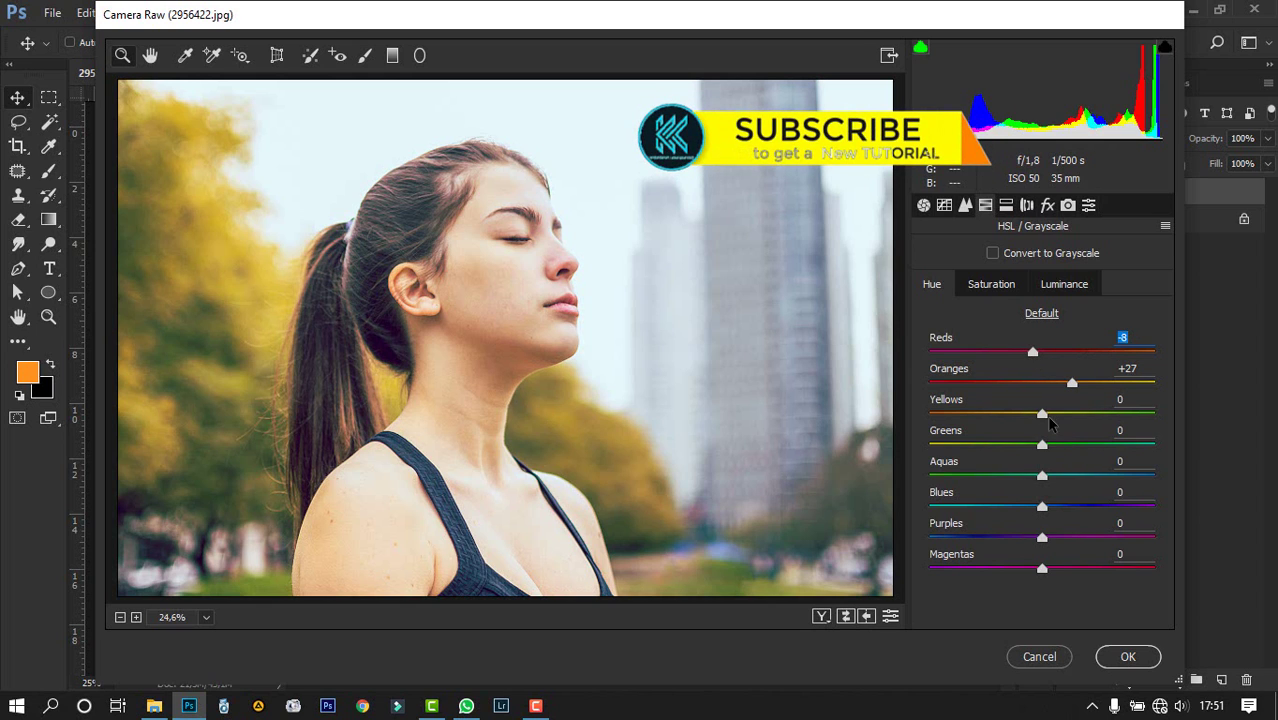
Step: Set the HSL hues to Yellows +27, Greens +23, Aquas -100, Blues -100, Purples +16 and Magentas +28
left_click_drag(1043, 414, 904, 471)
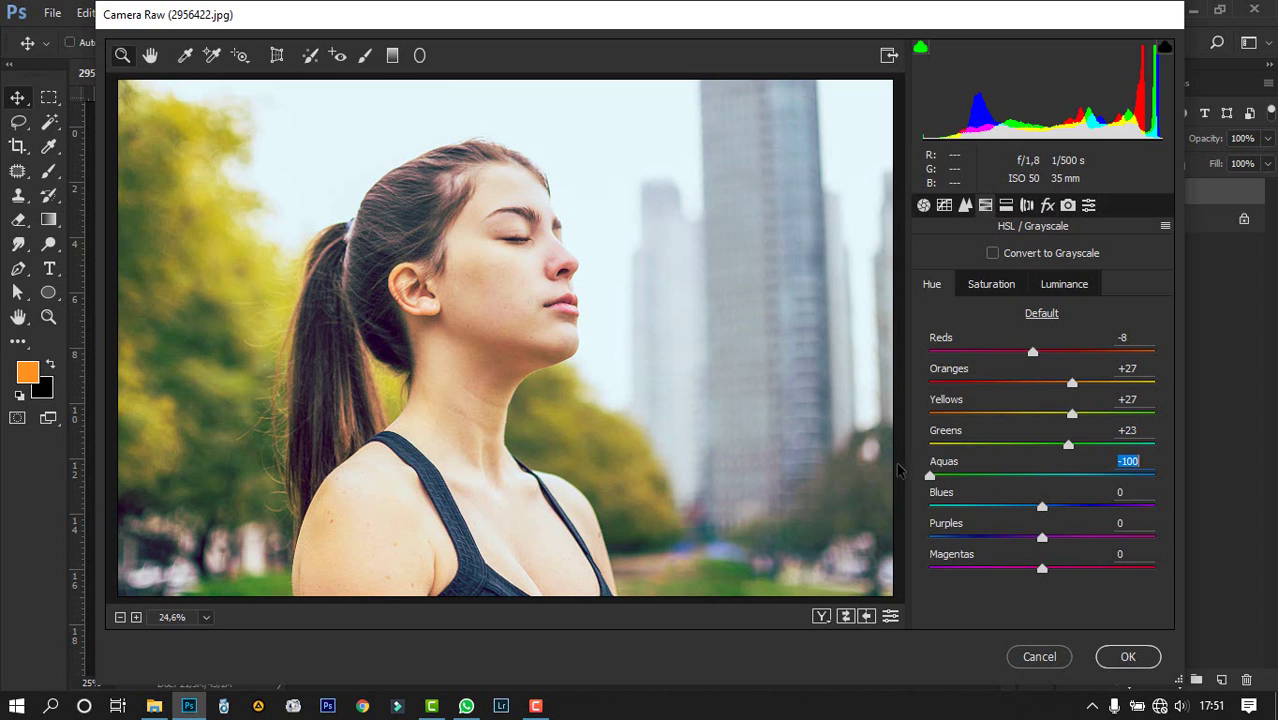
left_click_drag(1043, 508, 903, 515)
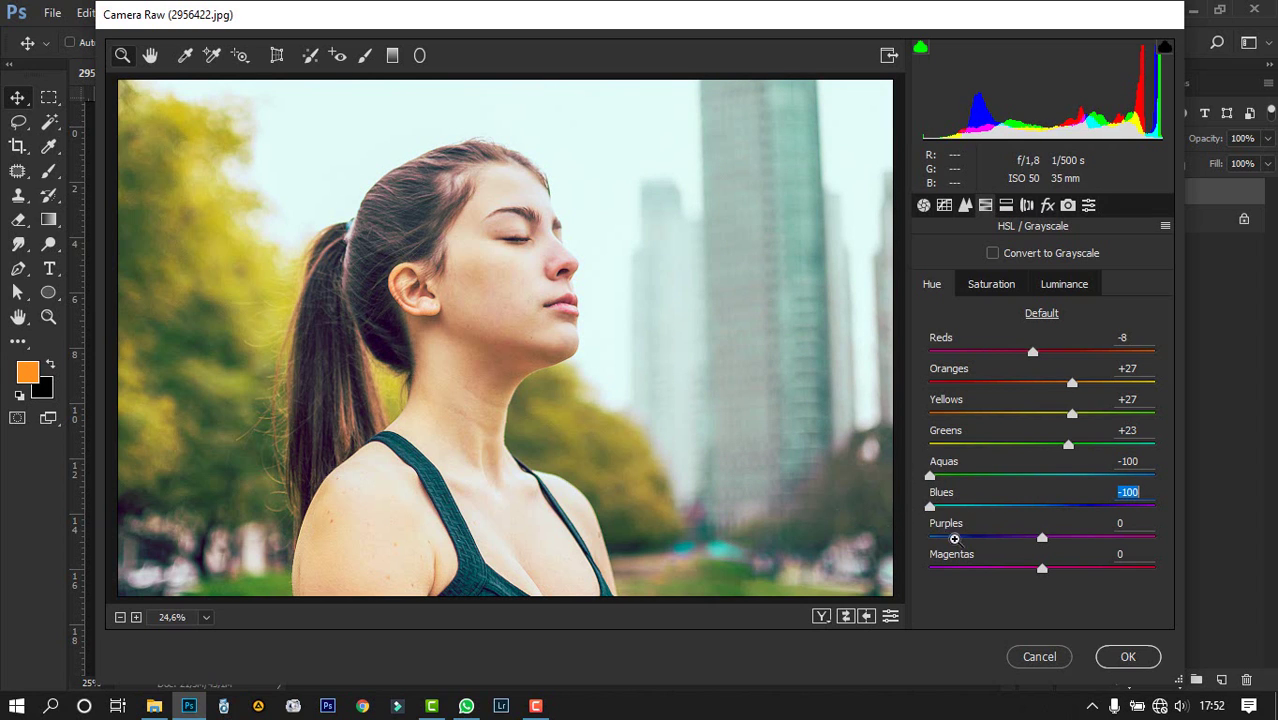
left_click_drag(1043, 540, 1075, 570)
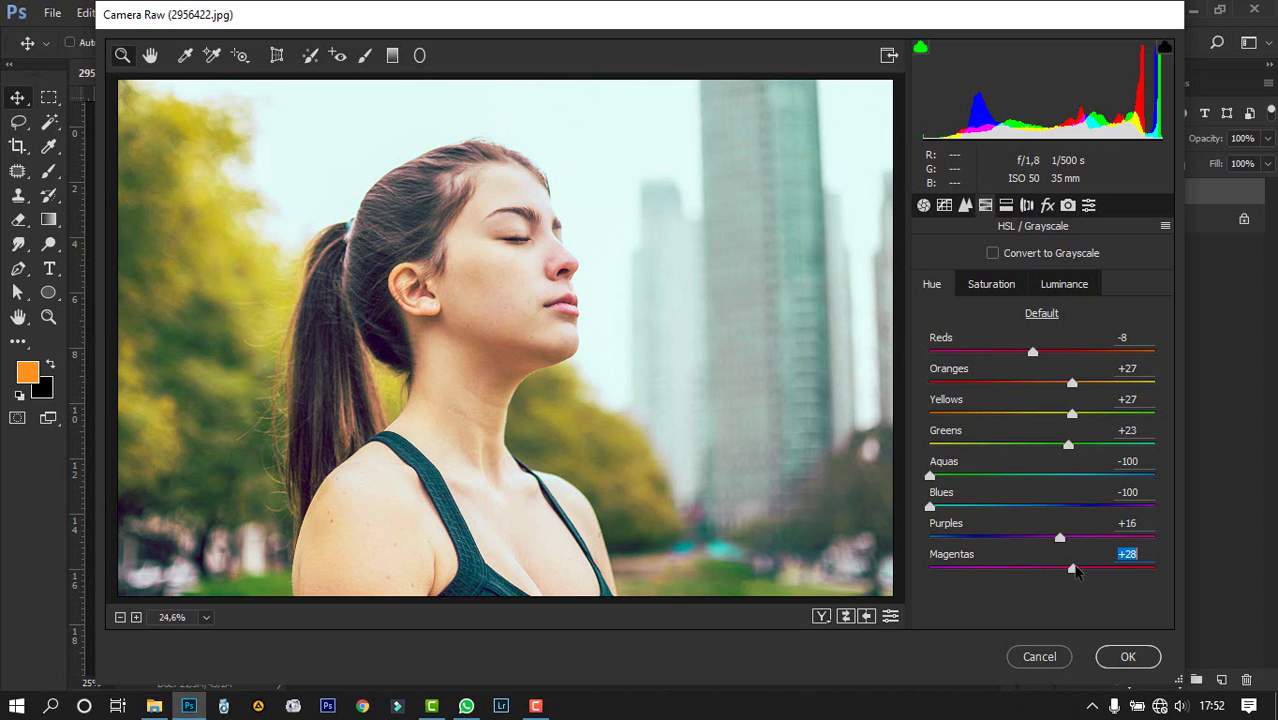
Step: Set the HSL saturation to Yellows -58, Greens -69, Aquas -100 and Blues +66
left_click(1008, 285)
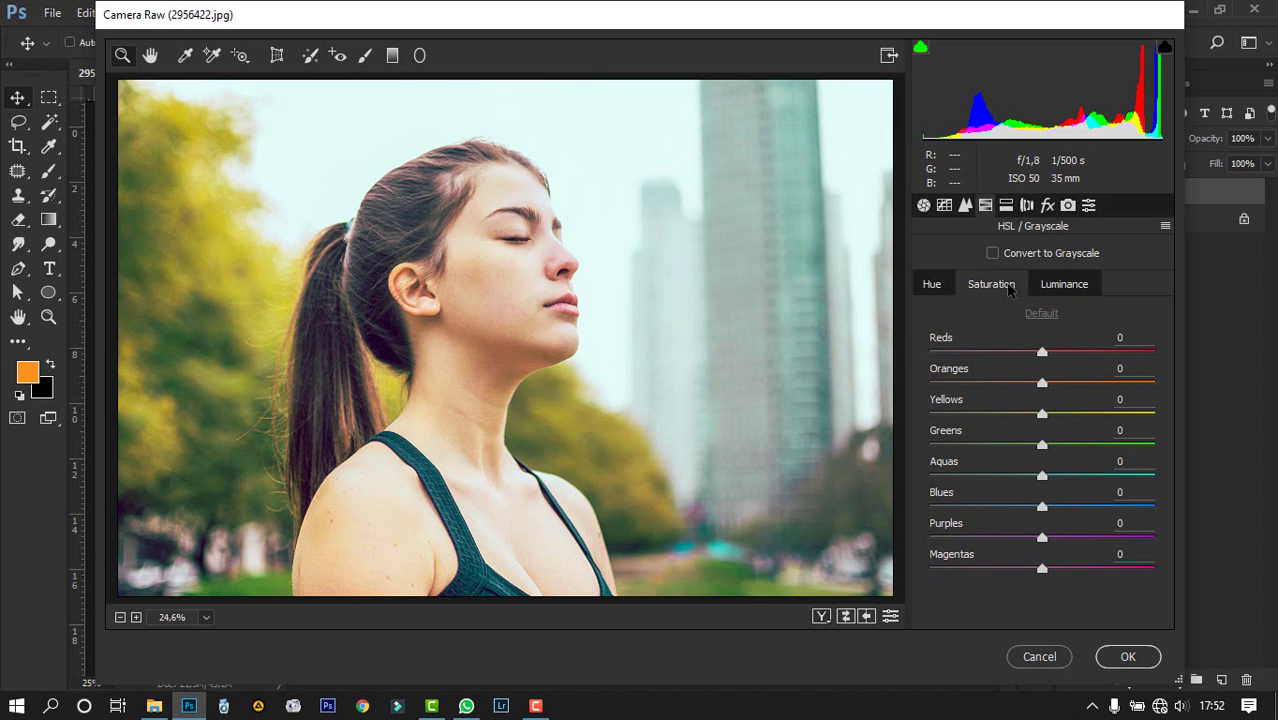
left_click_drag(1042, 414, 945, 412)
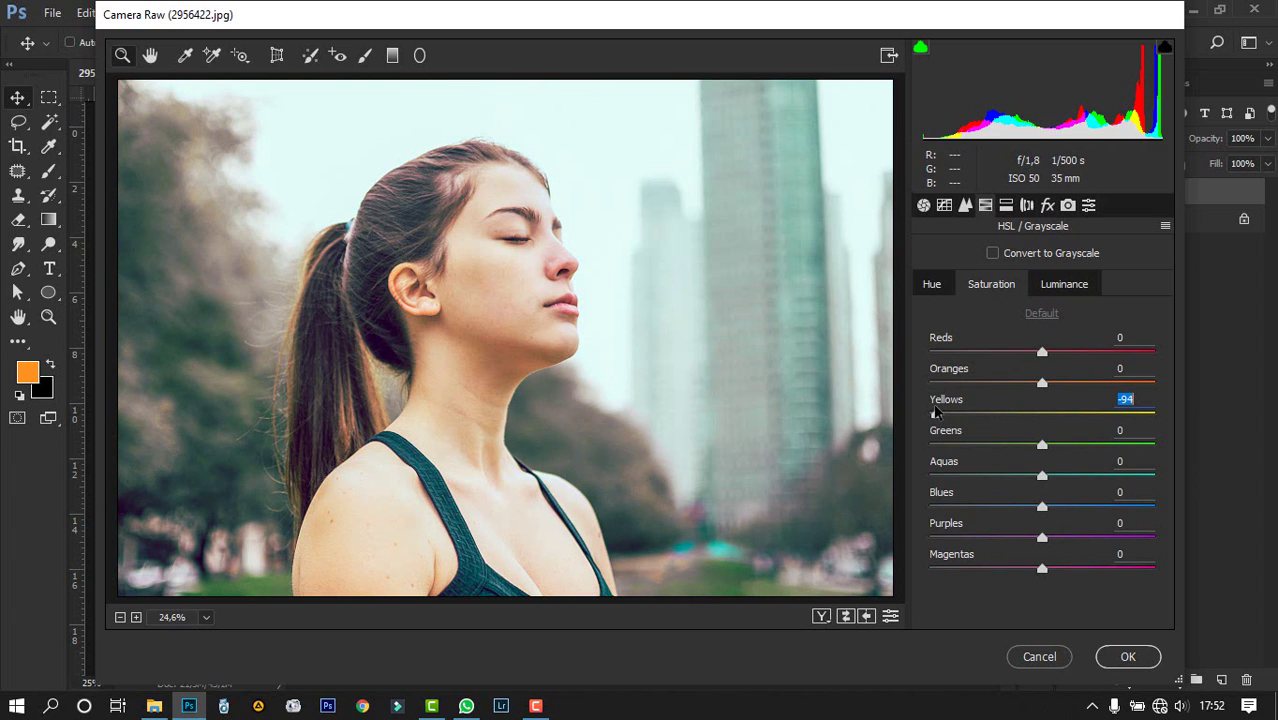
left_click(975, 414)
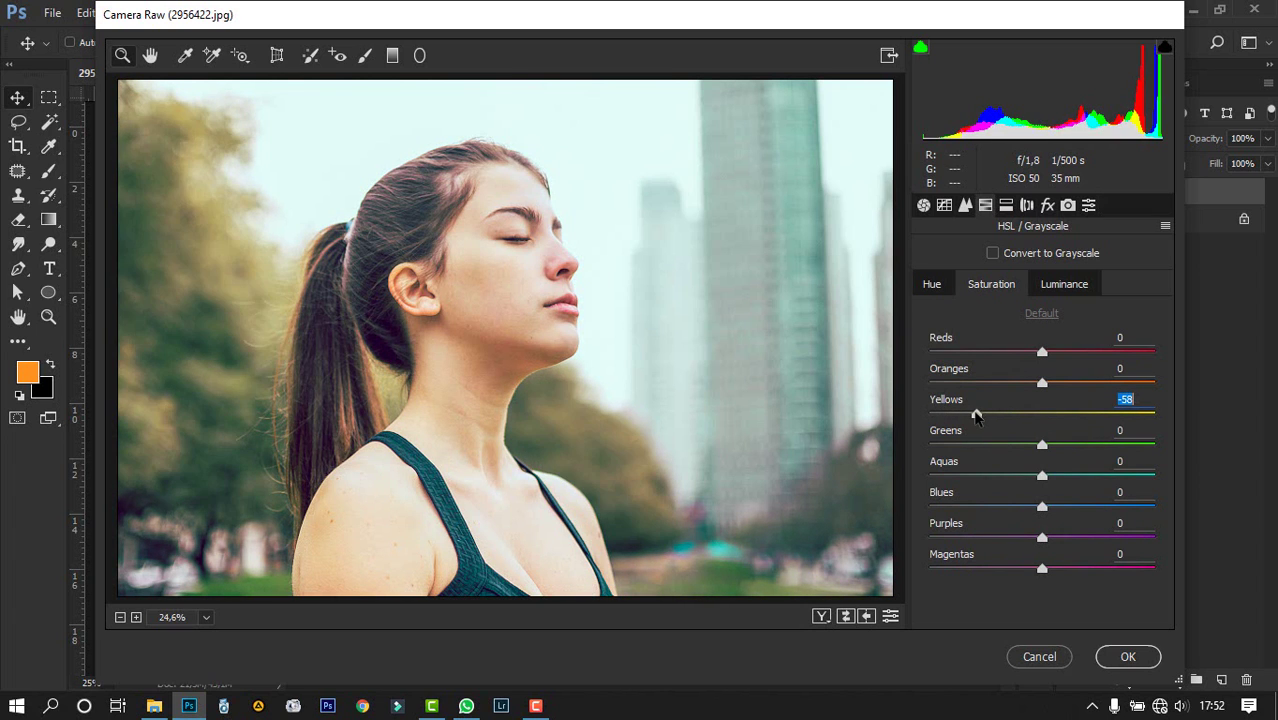
left_click_drag(1040, 447, 961, 447)
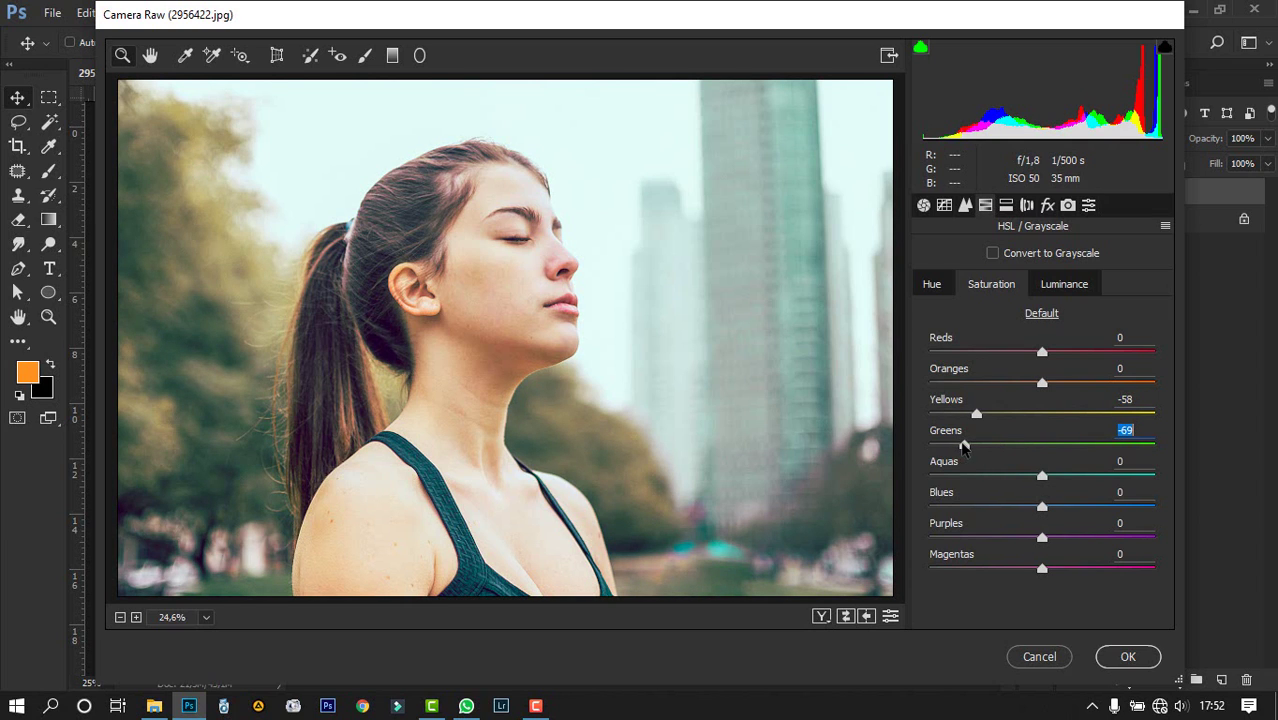
left_click_drag(1042, 475, 918, 478)
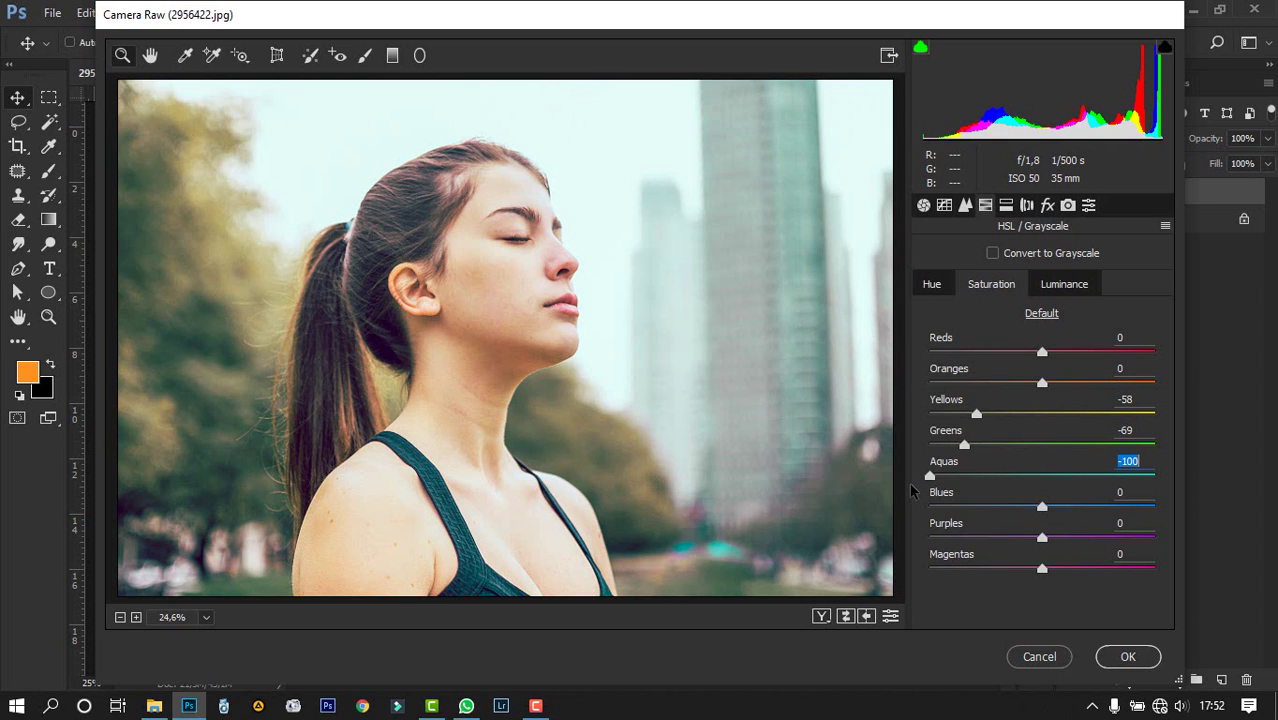
left_click_drag(1042, 506, 1116, 518)
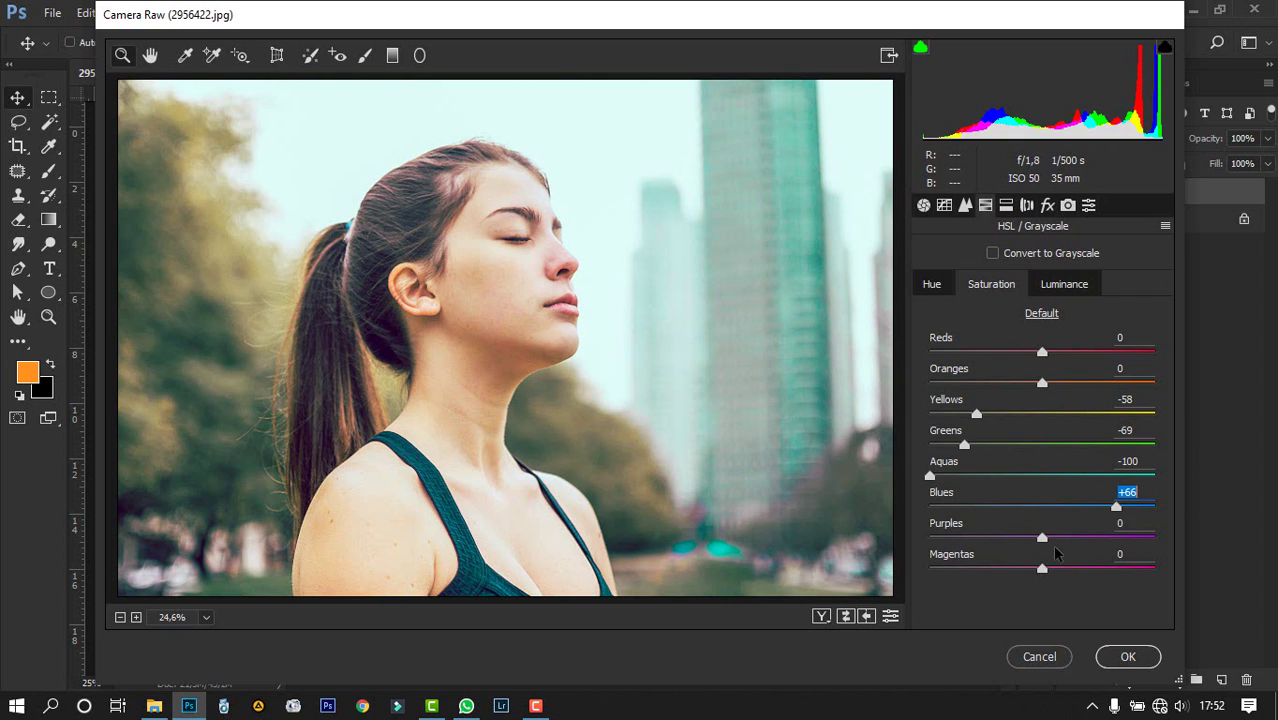
Step: Try out the Purples saturation and return it to 0, with Magentas at +33, Oranges at -17 and Reds at +7
left_click_drag(1042, 538, 1168, 548)
left_click(1041, 556)
left_click_drag(1044, 570, 991, 577)
left_click(1080, 574)
mouse_move(1043, 384)
left_mouse_down()
mouse_move(1088, 386)
mouse_move(993, 386)
mouse_move(1023, 386)
mouse_move(1020, 360)
mouse_move(1005, 357)
mouse_move(1131, 358)
mouse_move(1050, 367)
left_mouse_up()
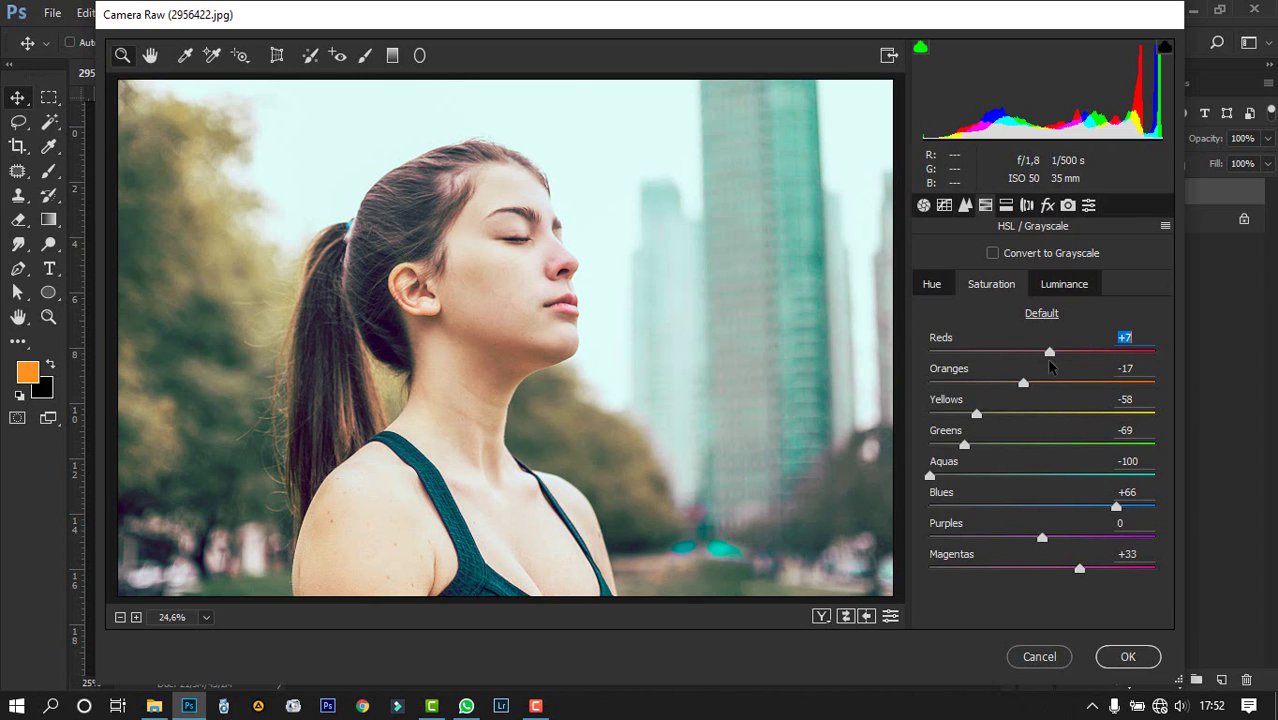
Step: Set the HSL luminance to Yellows +17, Oranges +13, Aquas -45, Blues -31 and Purples +42
left_click(1070, 289)
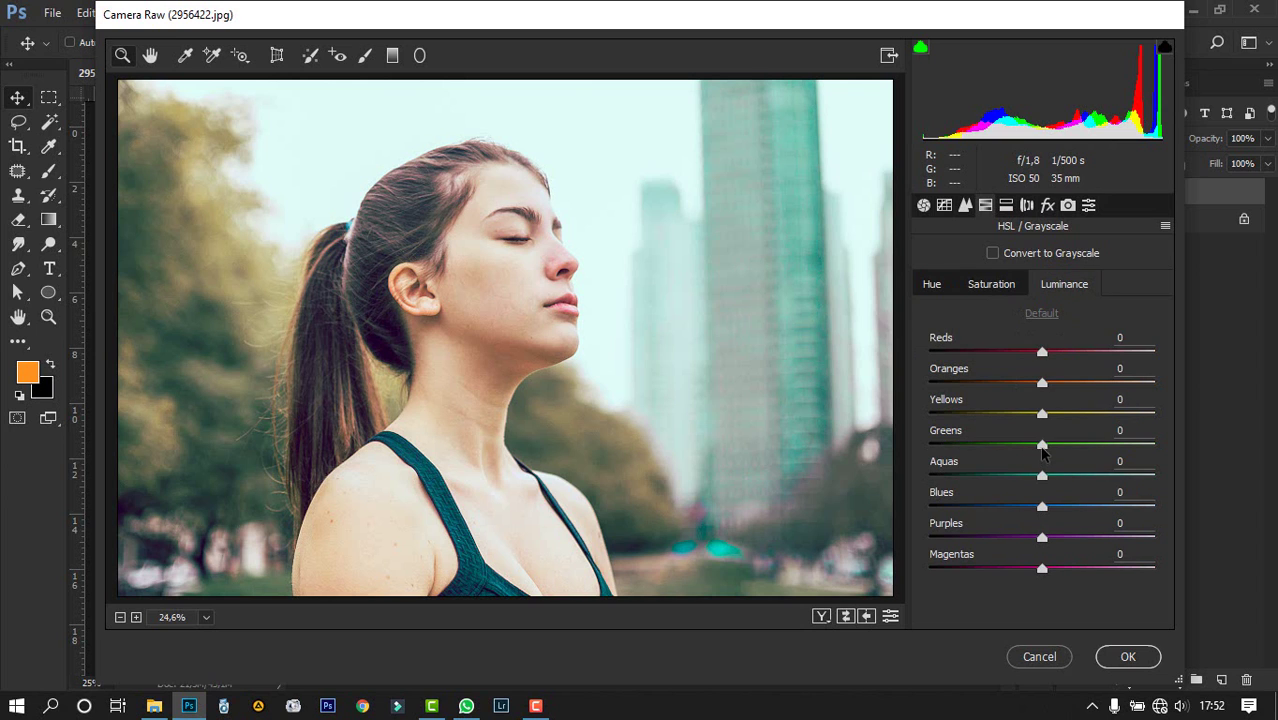
left_click_drag(1040, 420, 1059, 388)
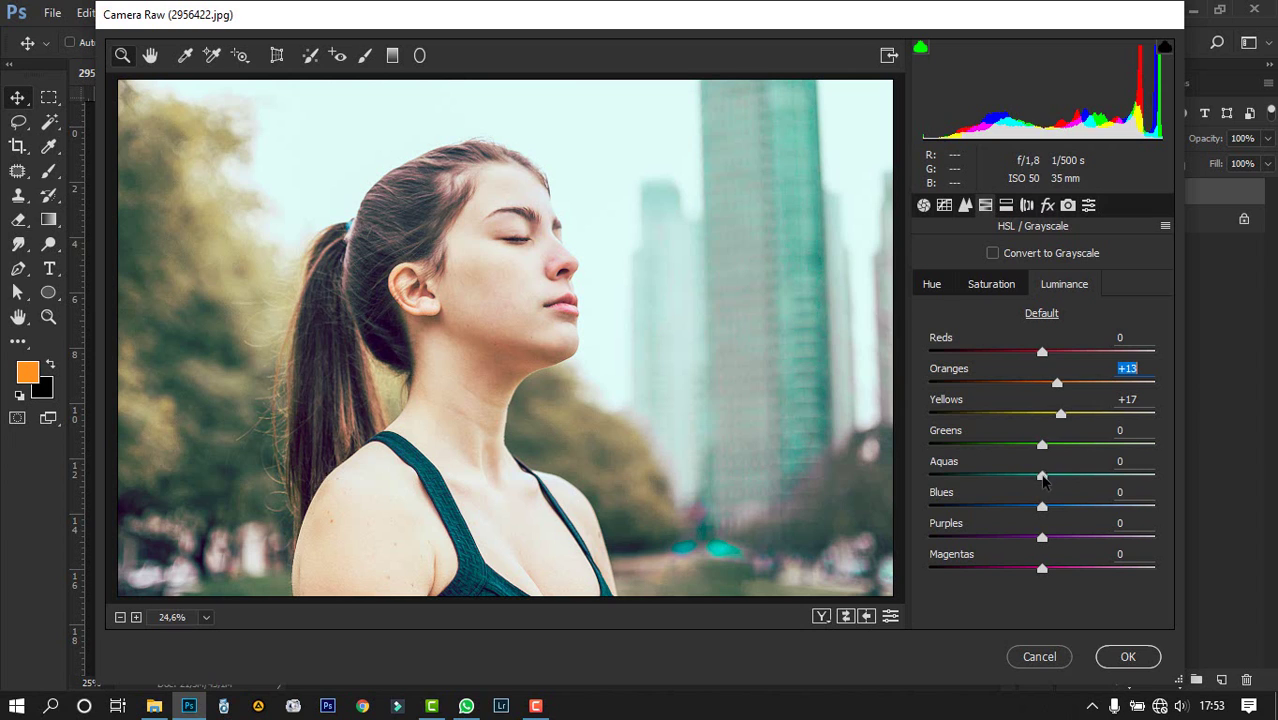
left_click_drag(1042, 480, 1008, 511)
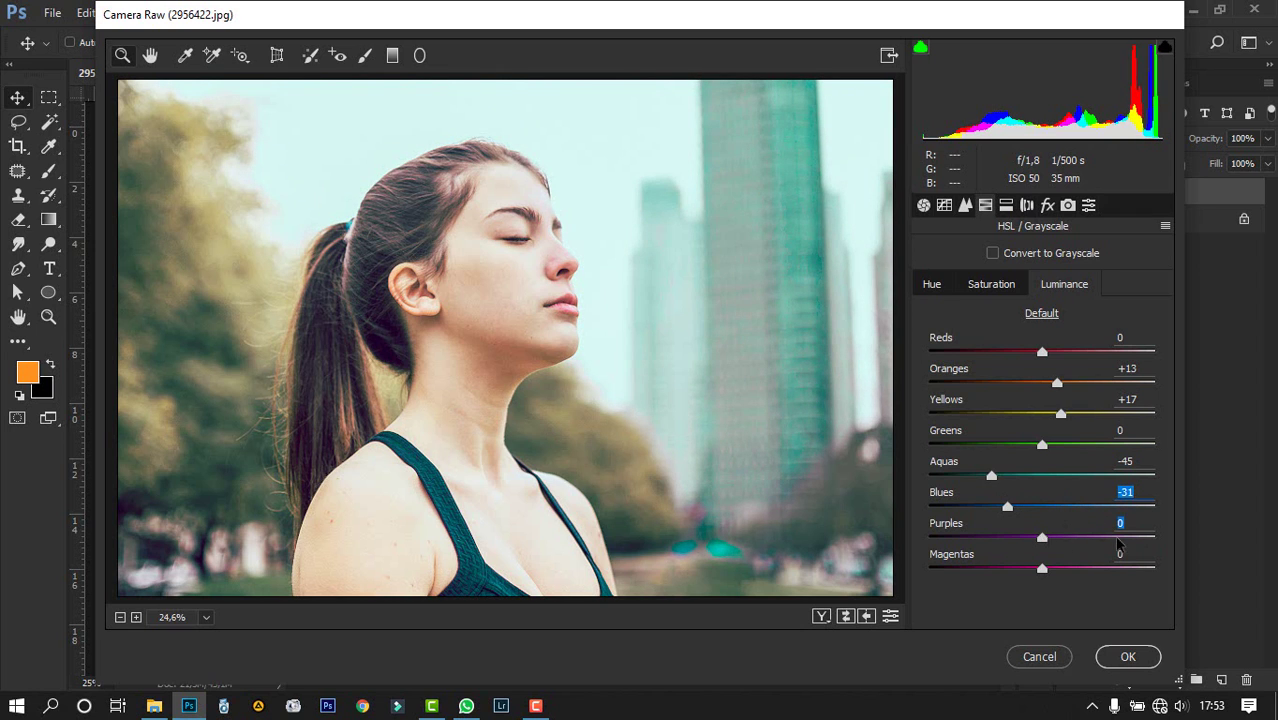
left_click_drag(1043, 539, 1091, 540)
Step: Raise the HSL saturation of Aquas to -36 and Greens to -8
left_click(978, 290)
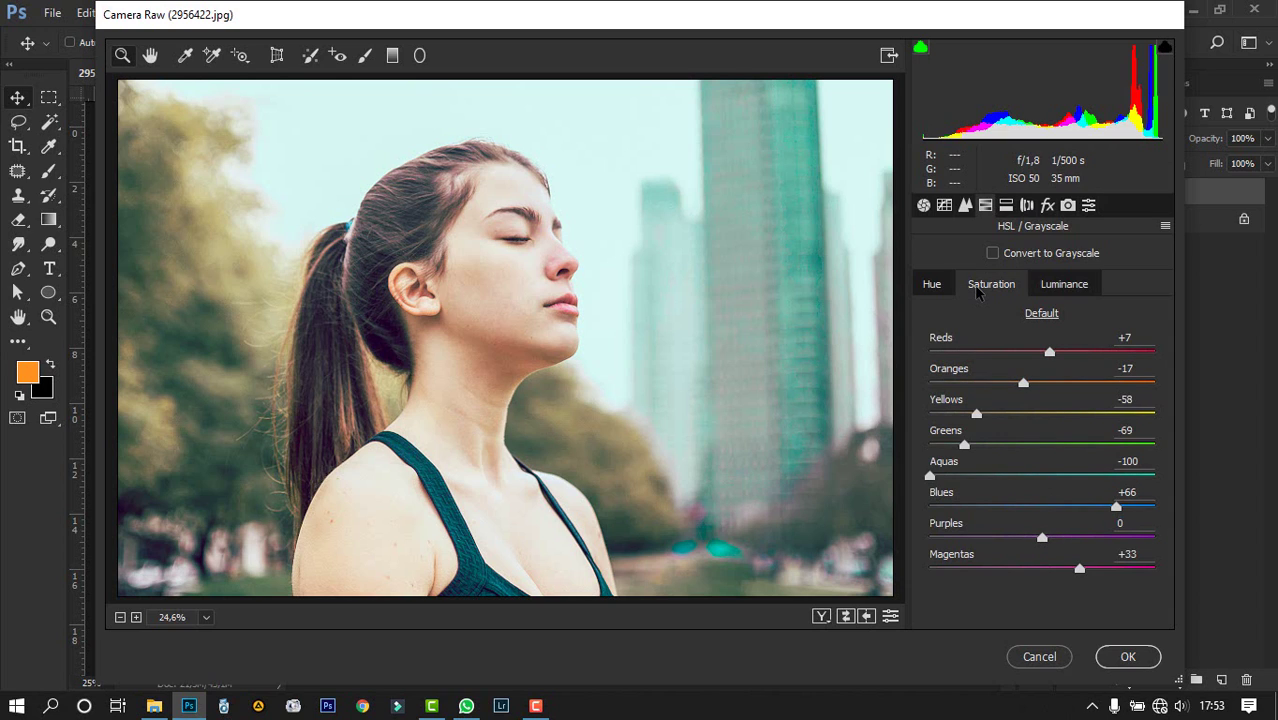
left_click_drag(931, 482, 1005, 482)
left_click_drag(964, 445, 1035, 447)
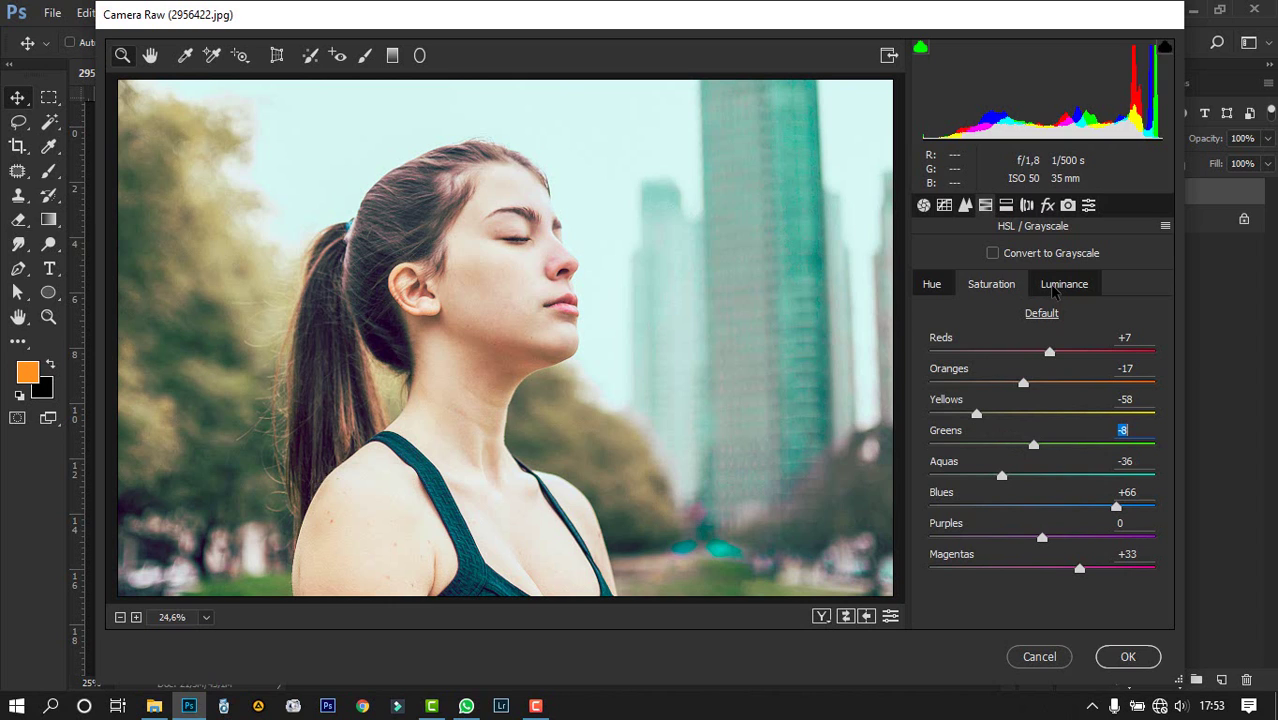
left_click(1060, 284)
Step: Apply split toning with highlights at hue 188 and saturation 7, balance +5, and shadows at hue 165 and saturation 6
left_click(1006, 206)
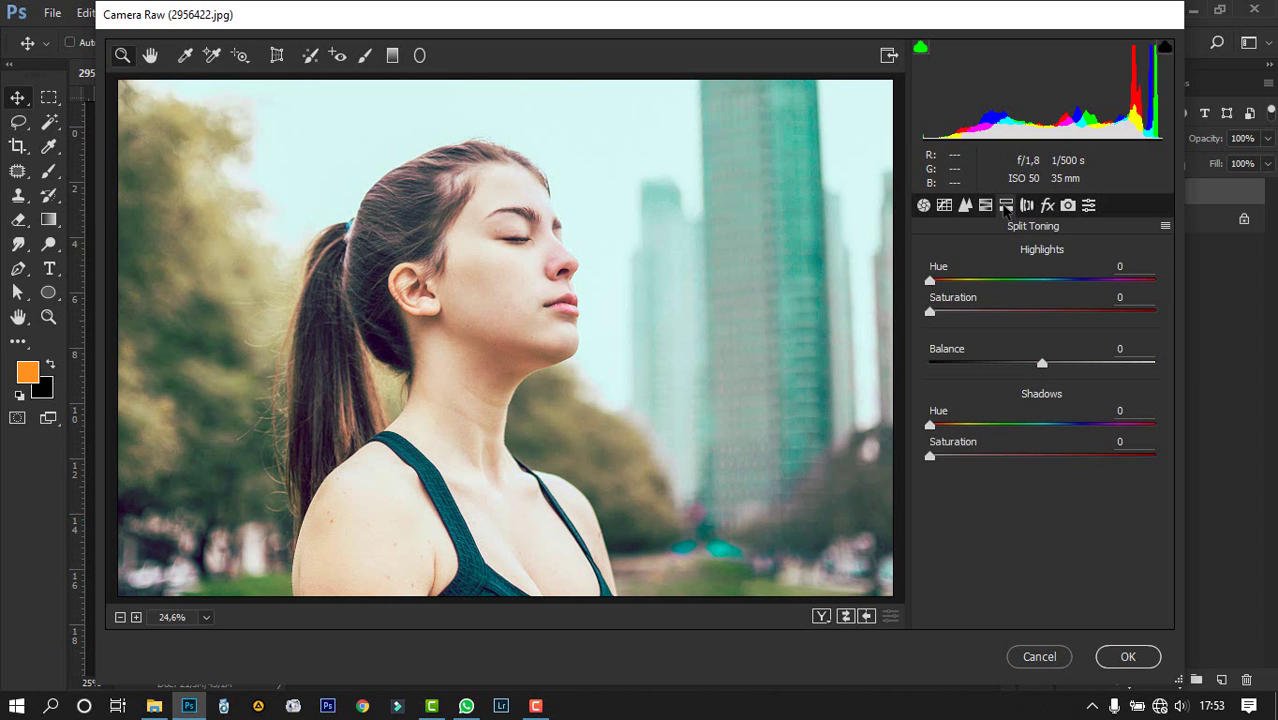
left_click_drag(930, 313, 1052, 295)
mouse_move(1044, 366)
left_mouse_down()
mouse_move(987, 369)
mouse_move(1120, 368)
mouse_move(1050, 371)
left_mouse_up()
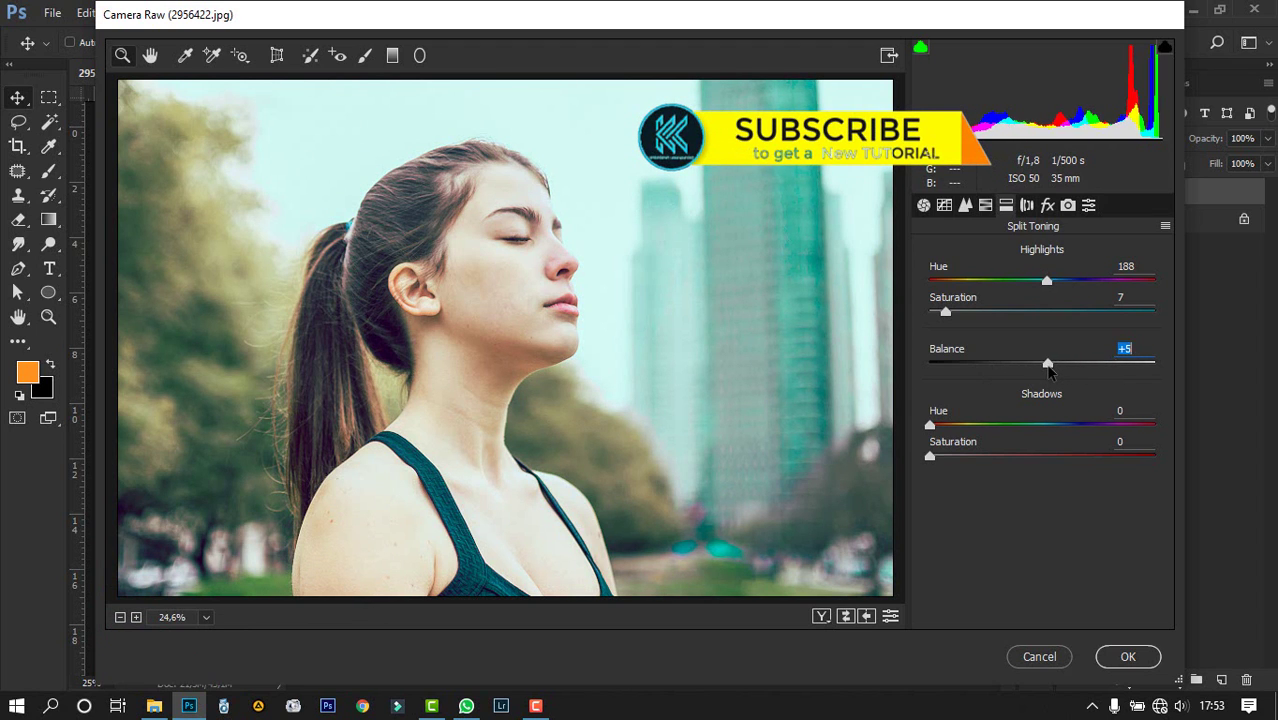
left_click_drag(932, 458, 1037, 414)
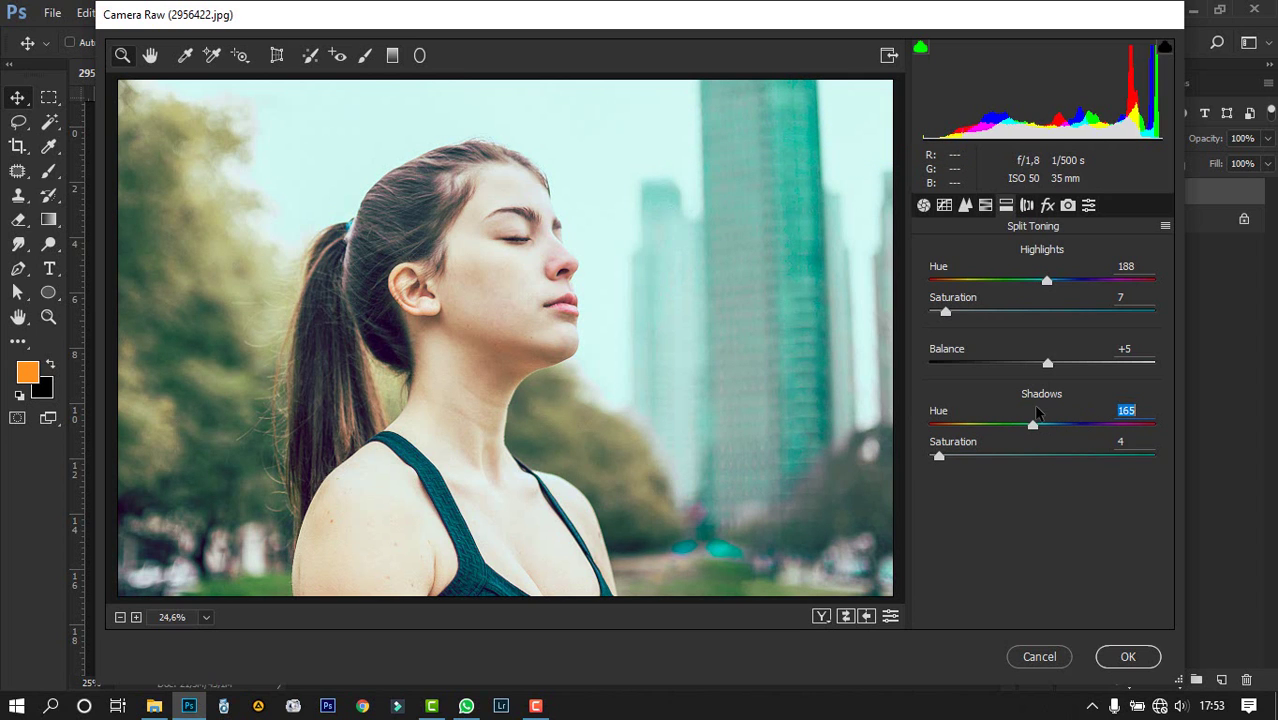
mouse_move(938, 458)
left_mouse_down()
mouse_move(968, 460)
mouse_move(942, 460)
left_mouse_up()
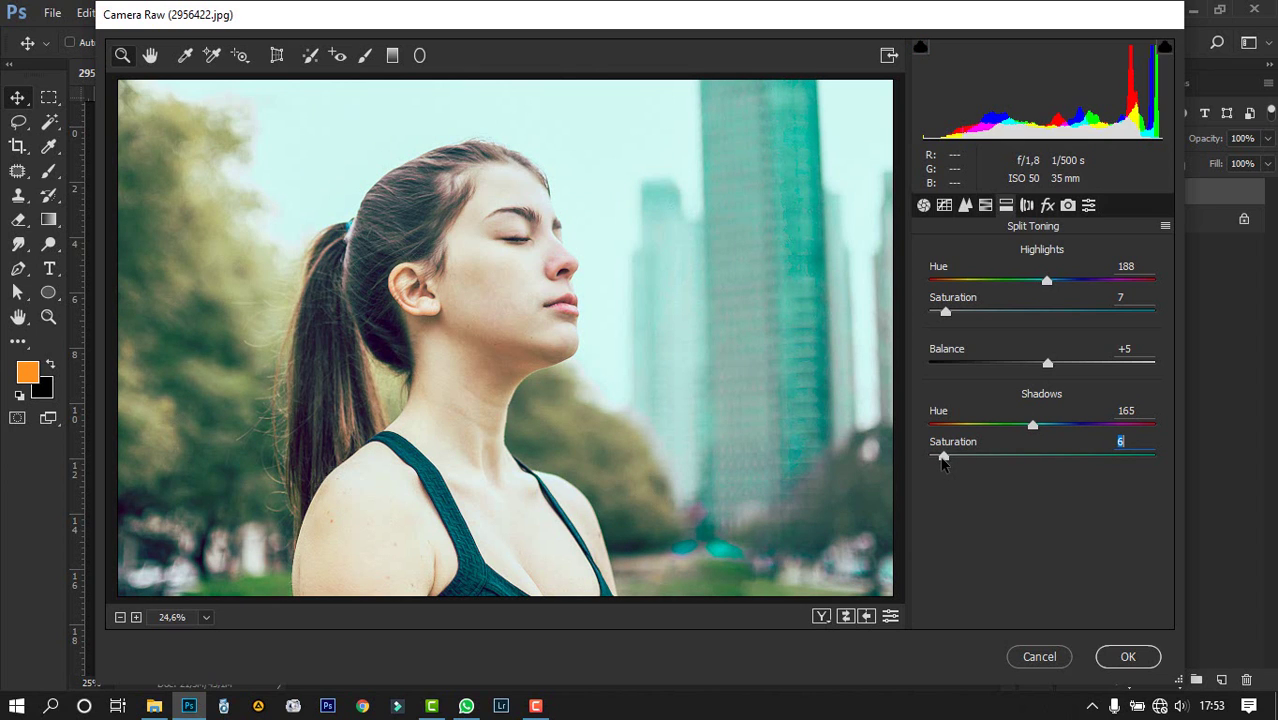
Step: Set the Camera Calibration primaries to Red hue -28, saturation +3; Green hue -100, saturation +38; Blue hue -49, saturation +78
left_click(1067, 205)
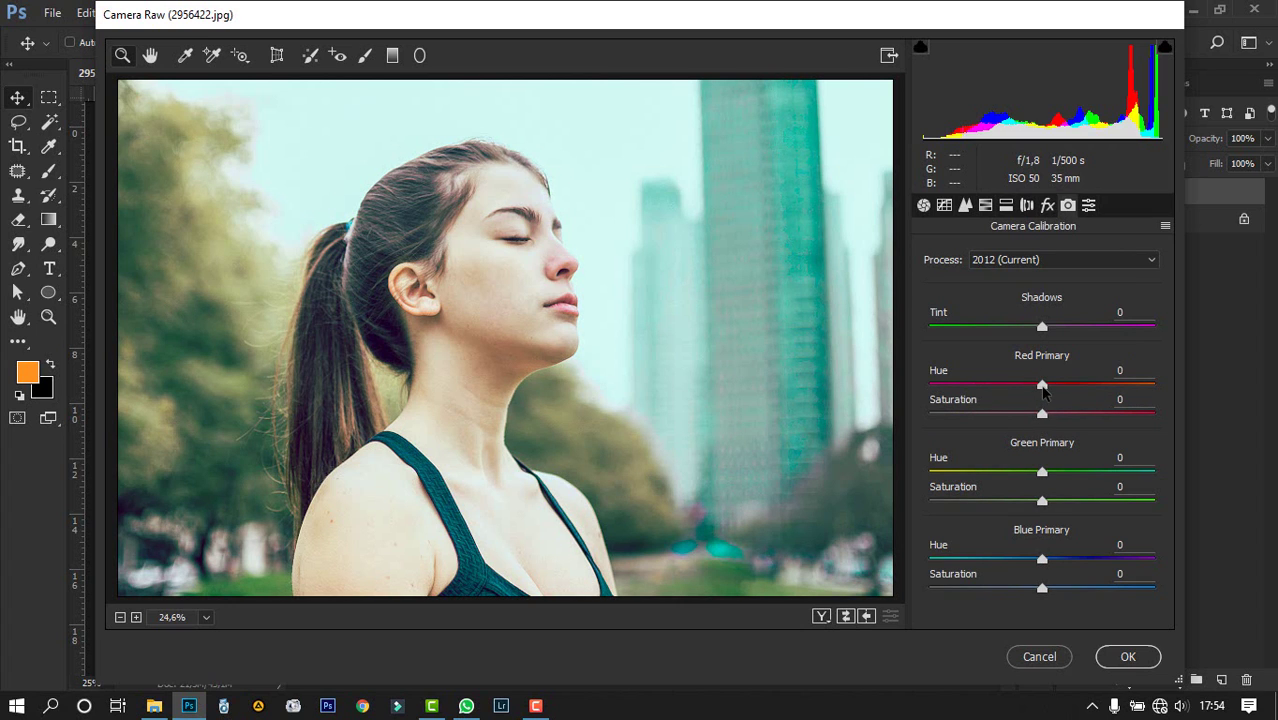
mouse_move(1043, 393)
left_mouse_down()
mouse_move(1112, 381)
mouse_move(1012, 386)
mouse_move(1038, 418)
mouse_move(1004, 418)
mouse_move(1047, 418)
left_mouse_up()
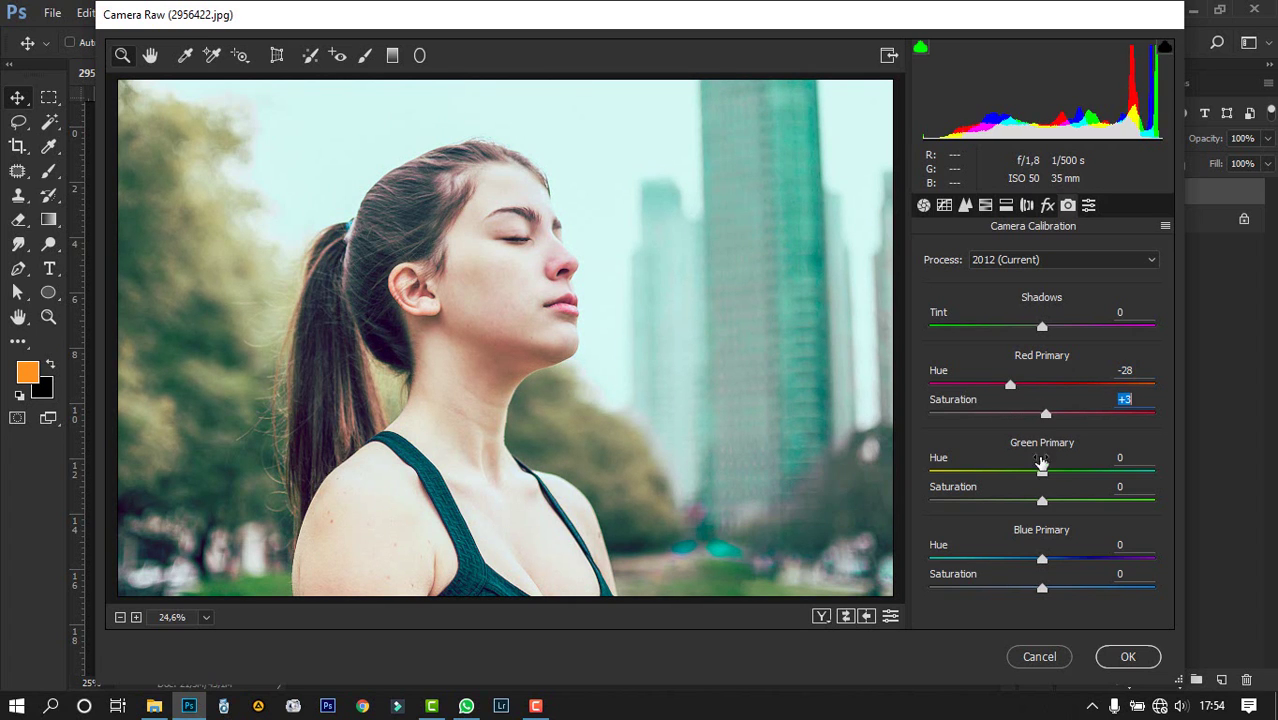
left_click_drag(1042, 471, 890, 484)
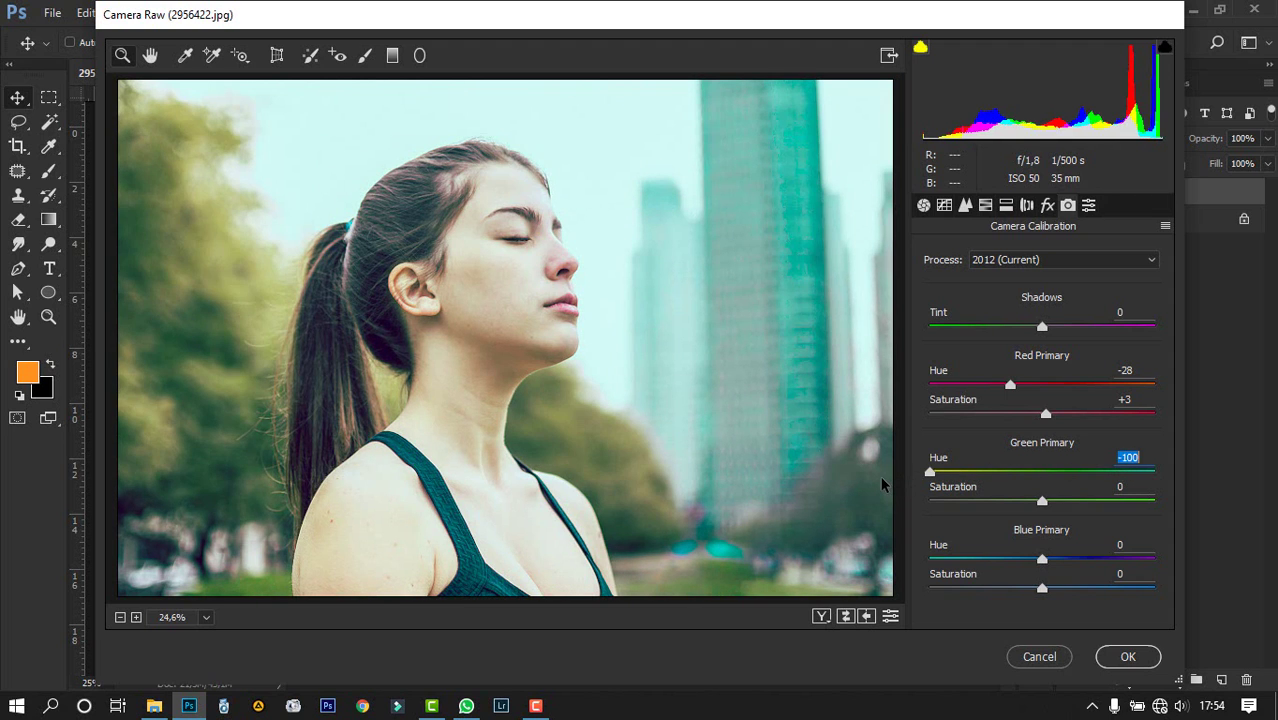
left_click_drag(1043, 501, 1080, 505)
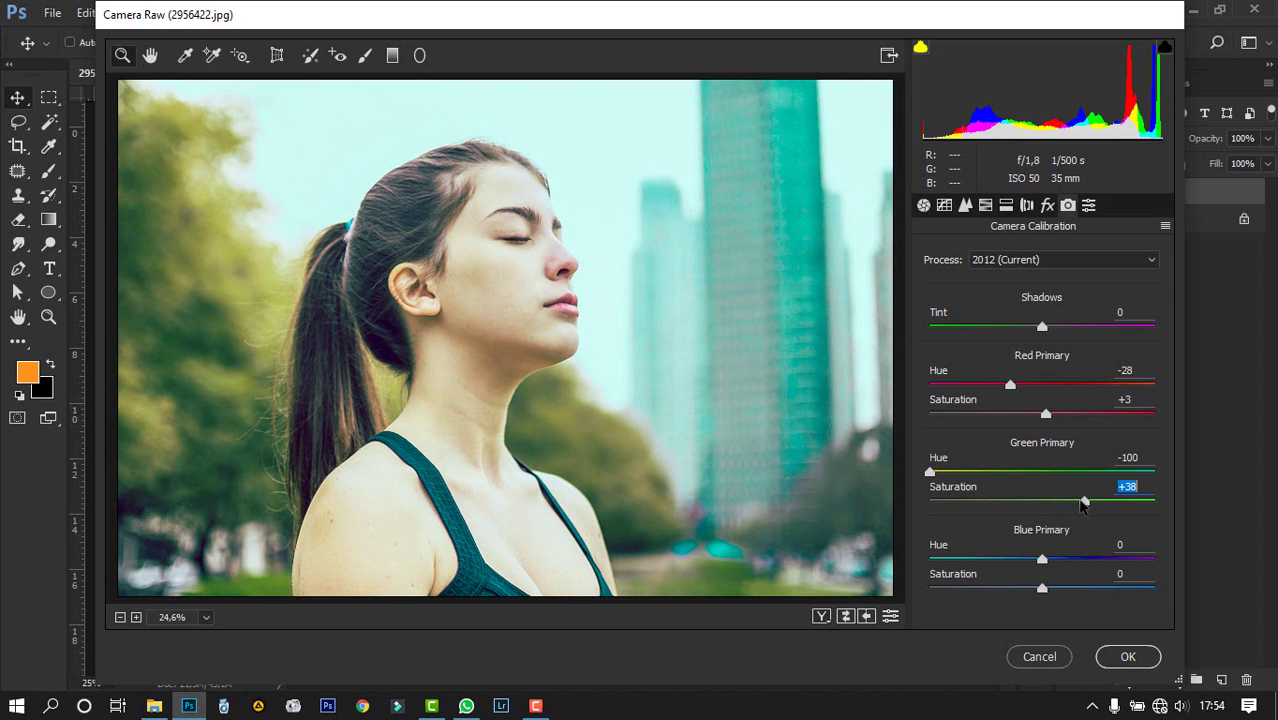
left_click_drag(1043, 563, 1132, 588)
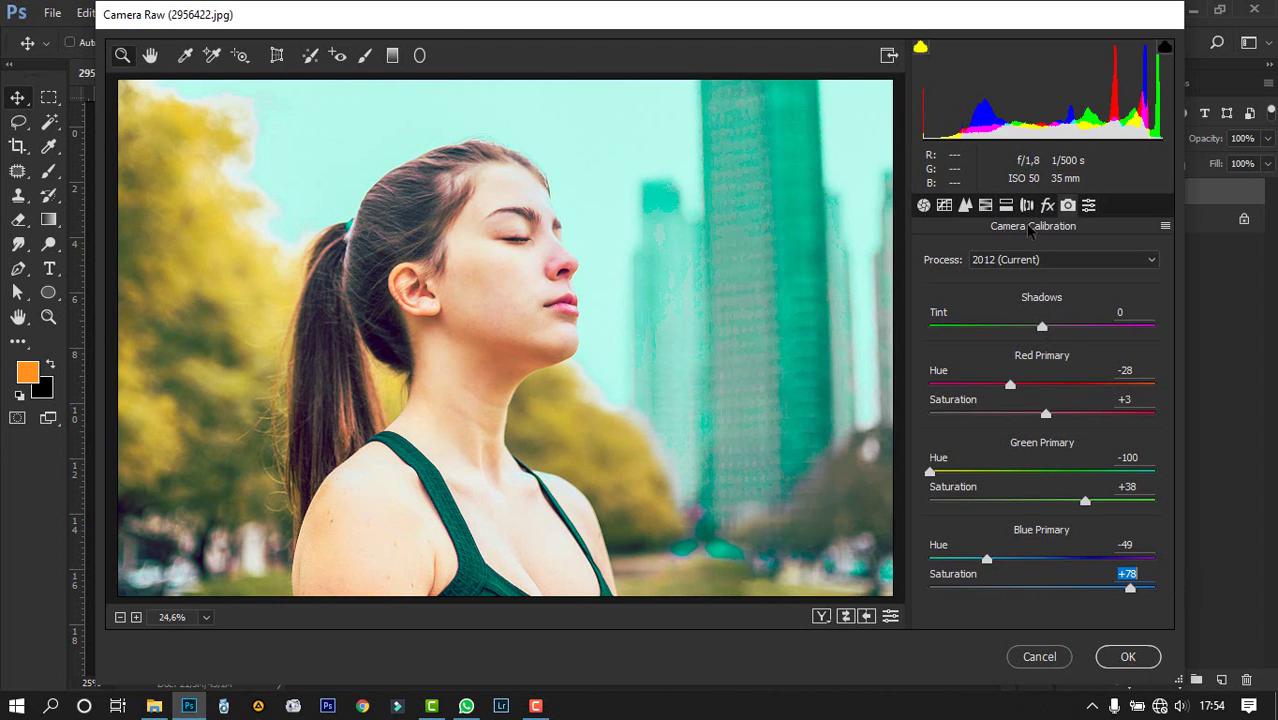
Step: Reduce the HSL saturation of Aquas to -68 and Blues to +13
left_click(984, 205)
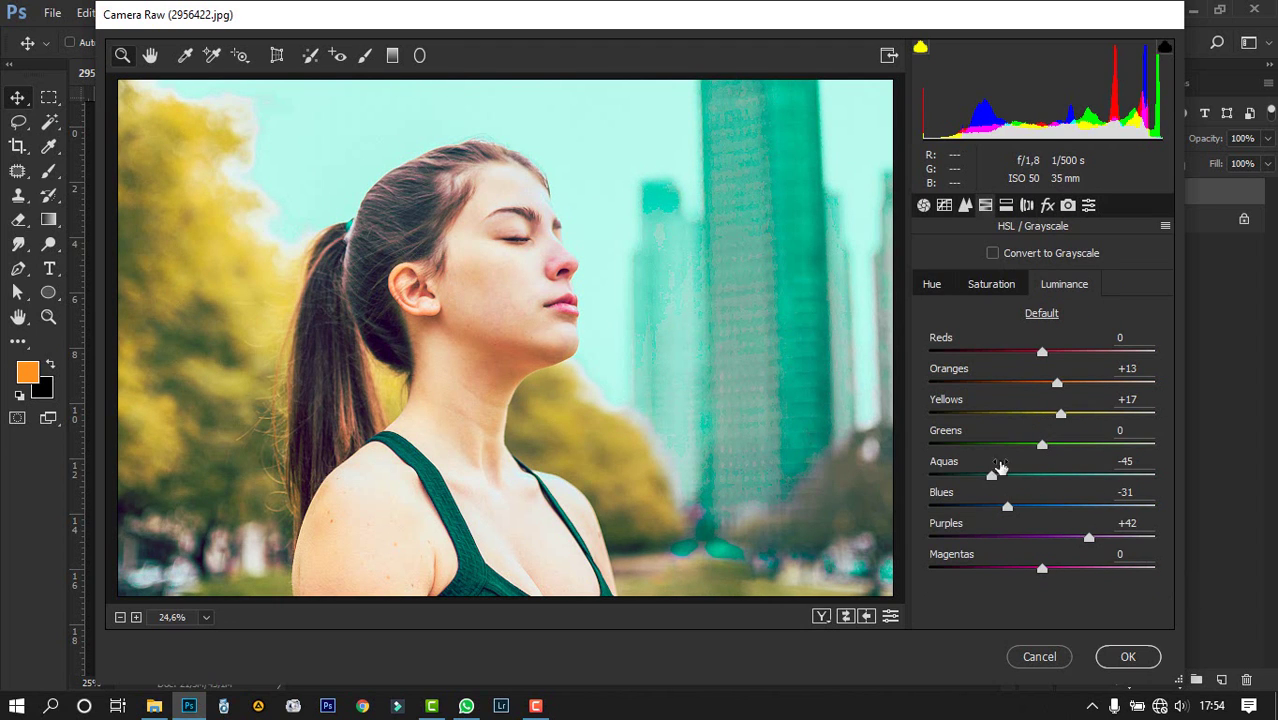
left_click(993, 285)
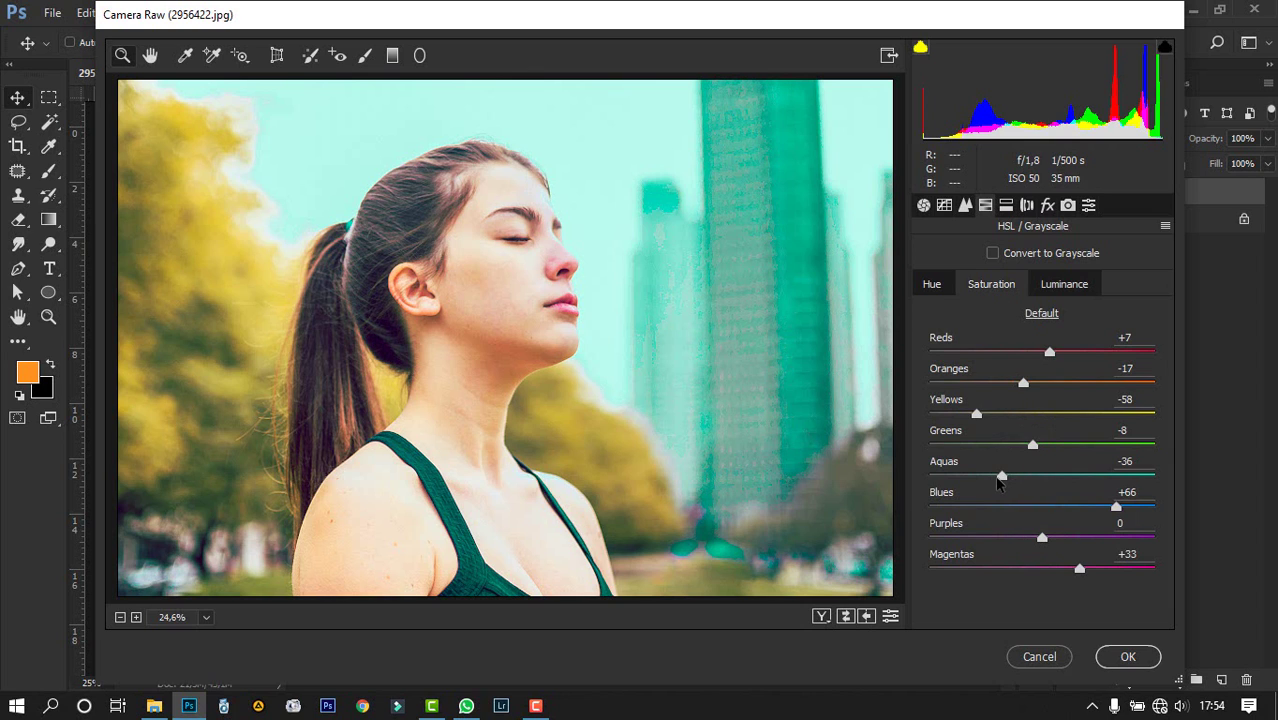
left_click_drag(1000, 480, 965, 478)
left_click_drag(1120, 510, 1062, 510)
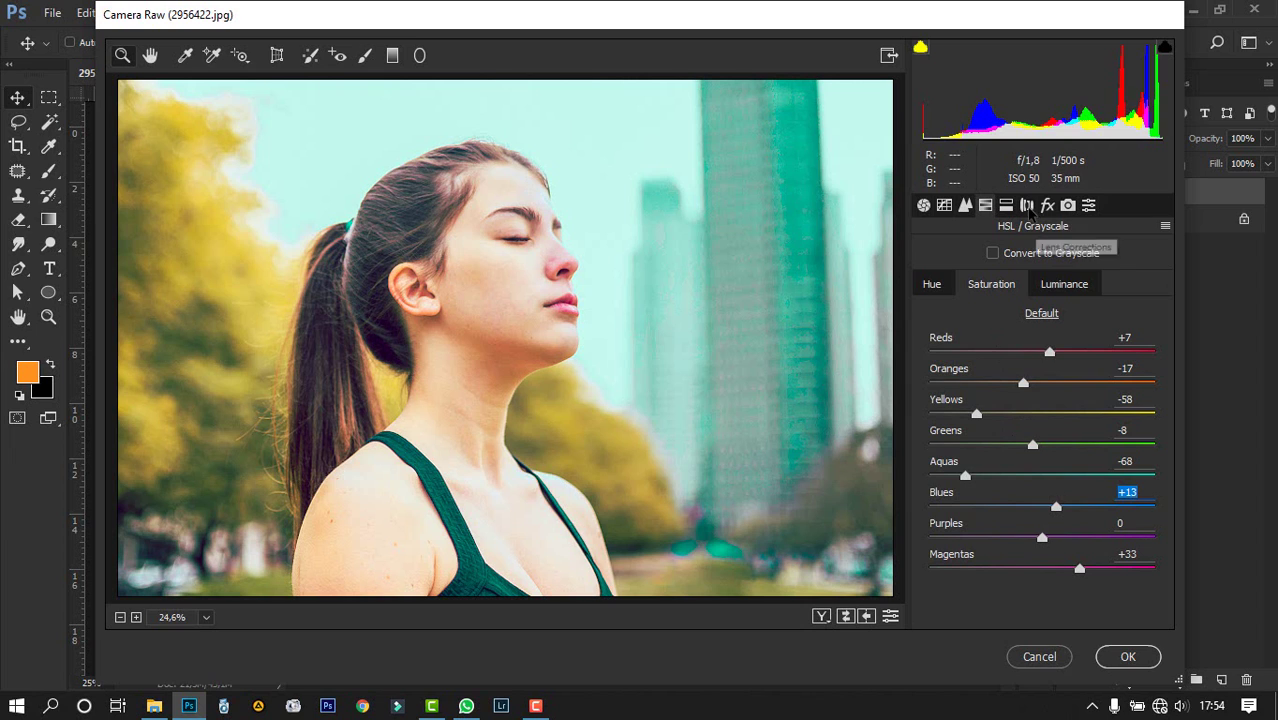
Step: Change the split toning highlights to hue 132 and saturation 3
left_click(1008, 206)
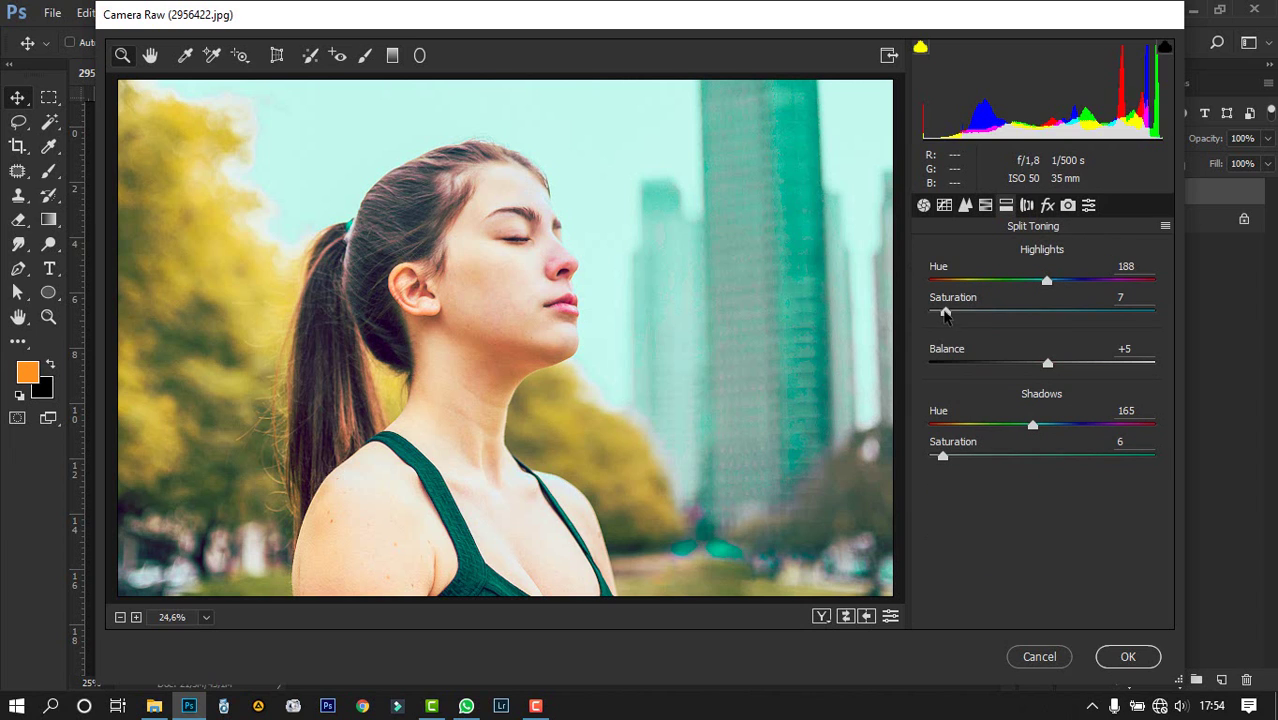
mouse_move(945, 316)
left_mouse_down()
mouse_move(968, 316)
mouse_move(937, 315)
left_mouse_up()
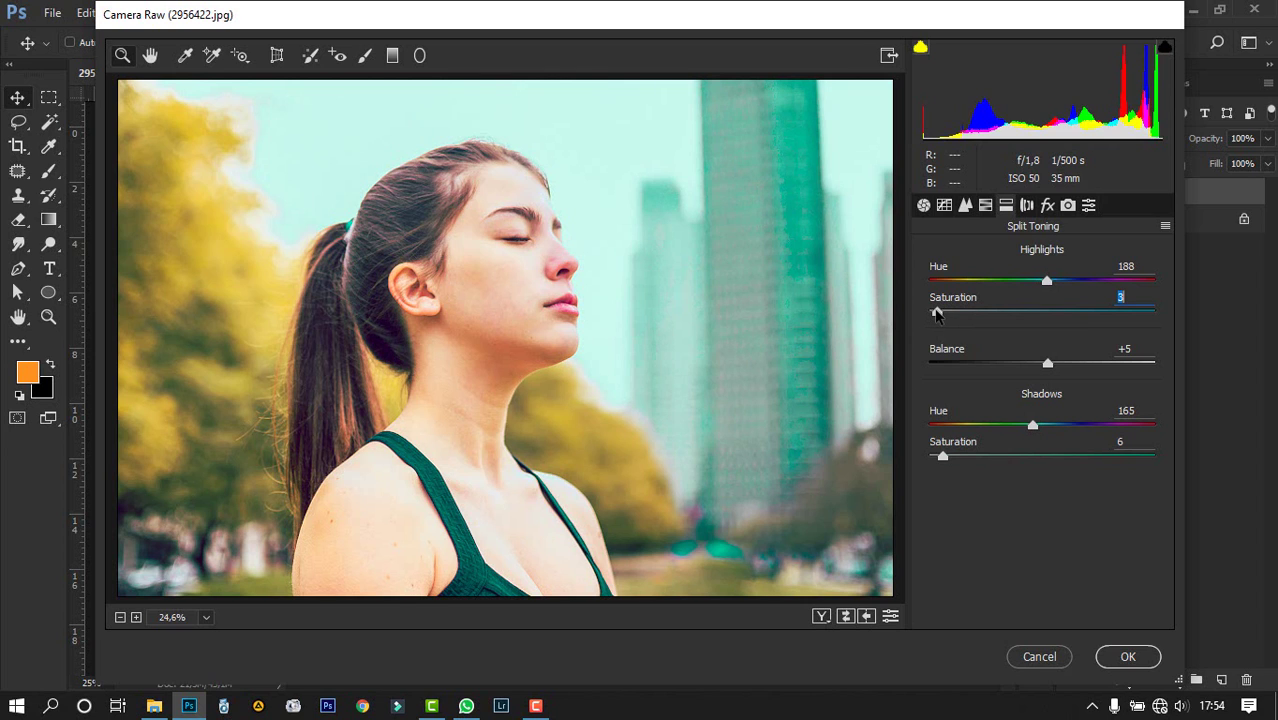
left_click_drag(1046, 281, 1013, 285)
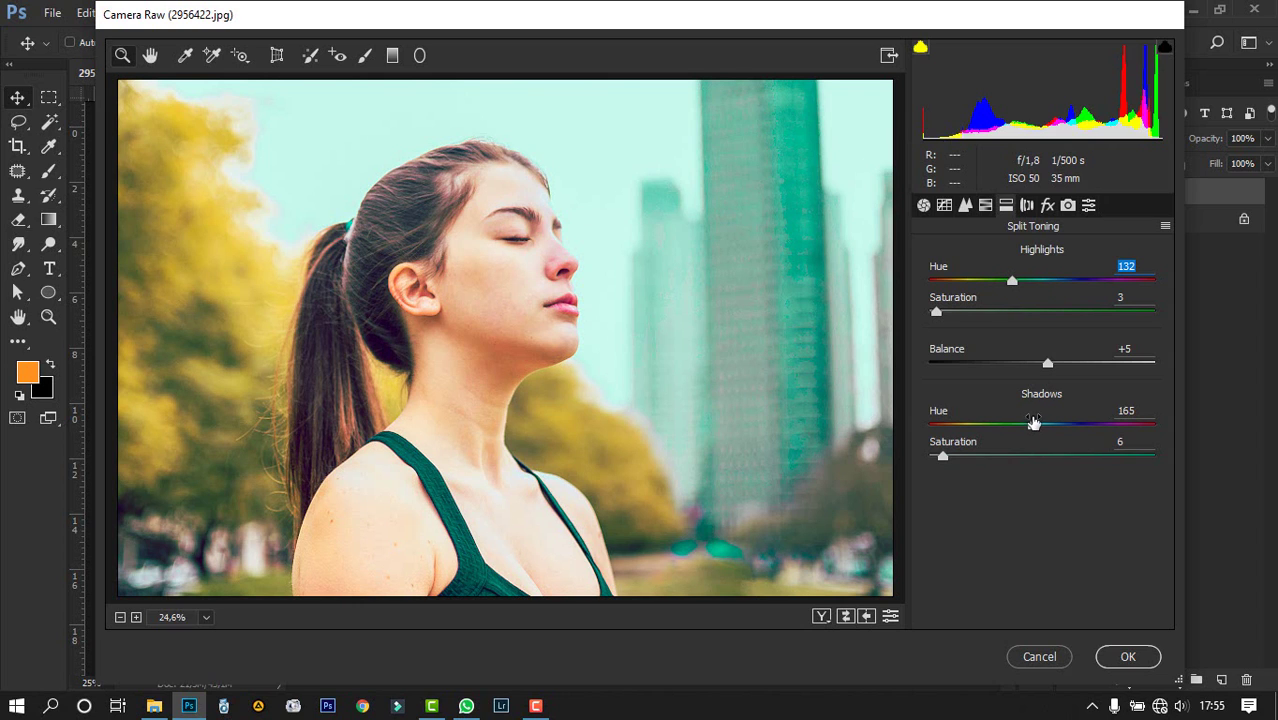
Step: Raise the HSL luminance of Oranges slightly to brighten the skin
left_click(985, 206)
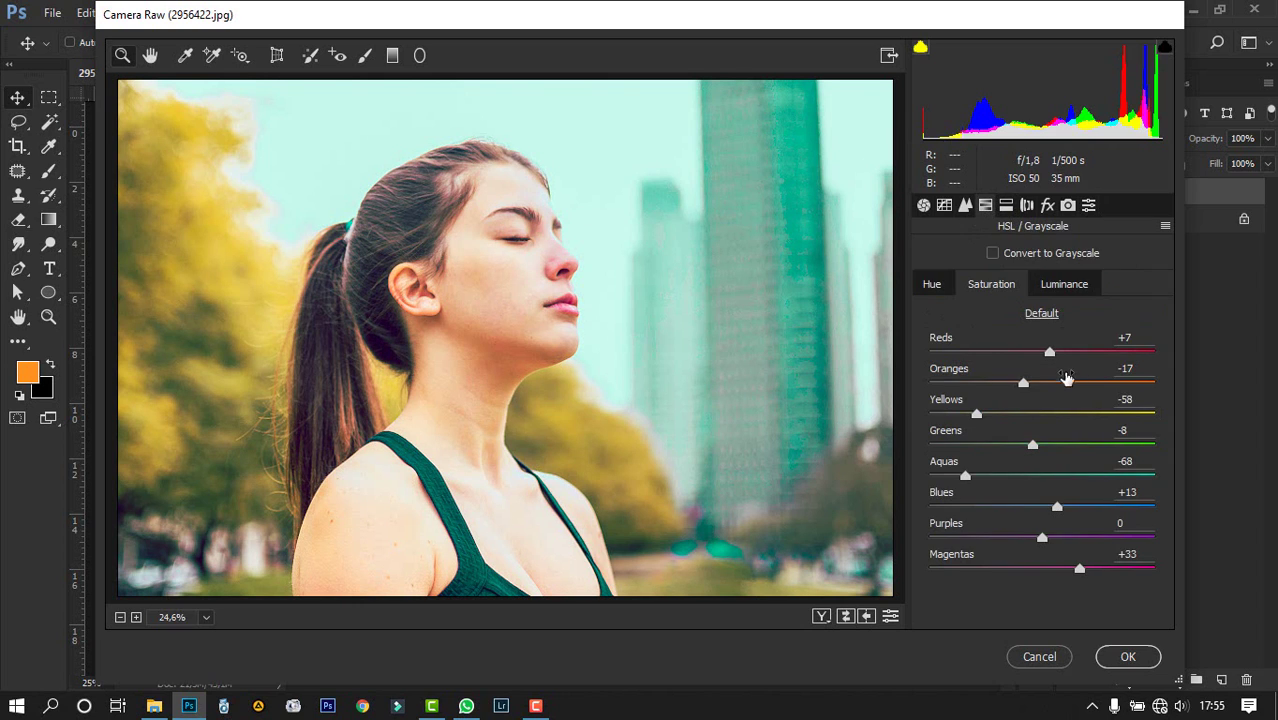
left_click(1043, 288)
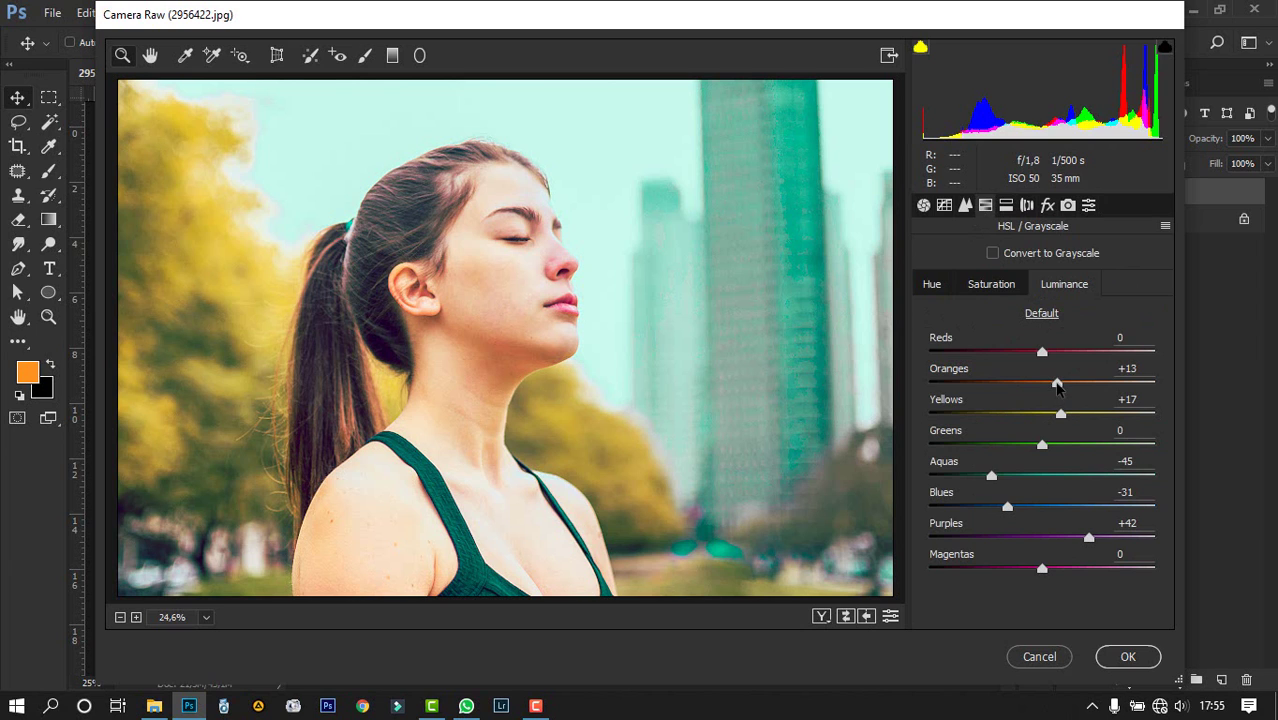
mouse_move(1057, 384)
left_mouse_down()
mouse_move(1072, 388)
mouse_move(1061, 389)
left_mouse_up()
Step: Lower the Basic exposure to +0,05, apply the Camera Raw filter and collapse the smart filter list on Layer 1
left_click(925, 208)
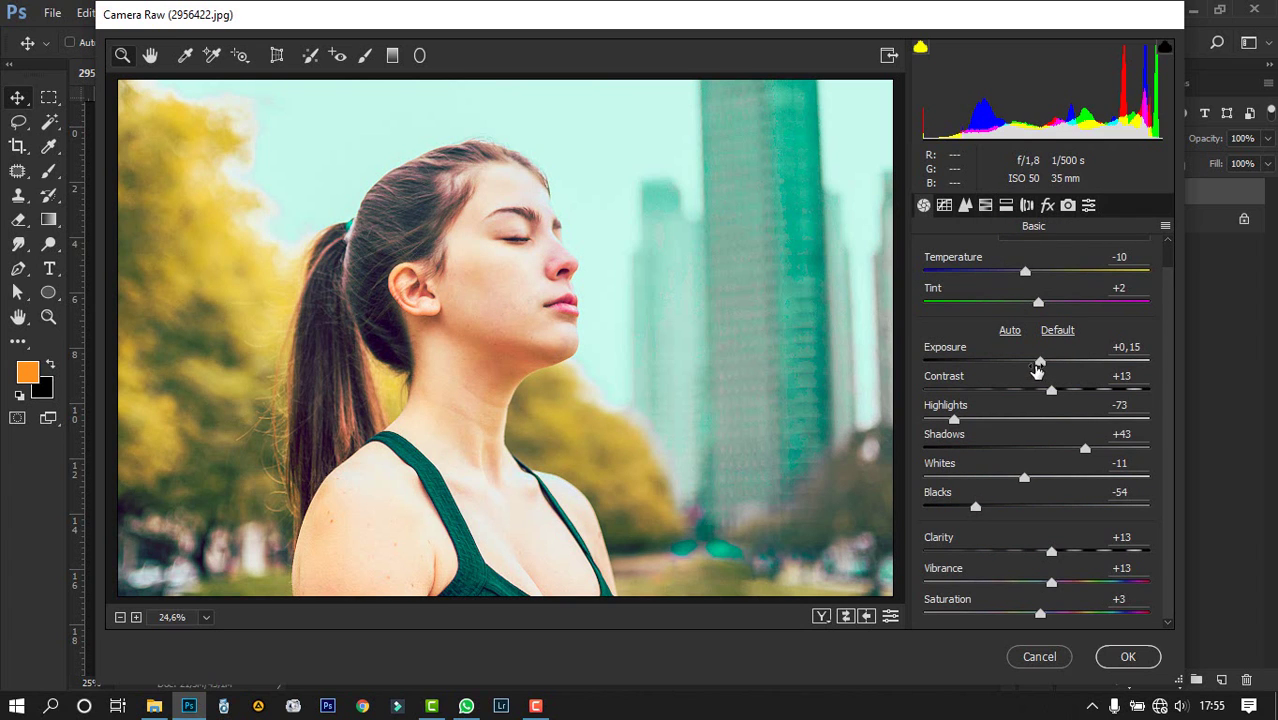
left_click_drag(1040, 362, 1038, 364)
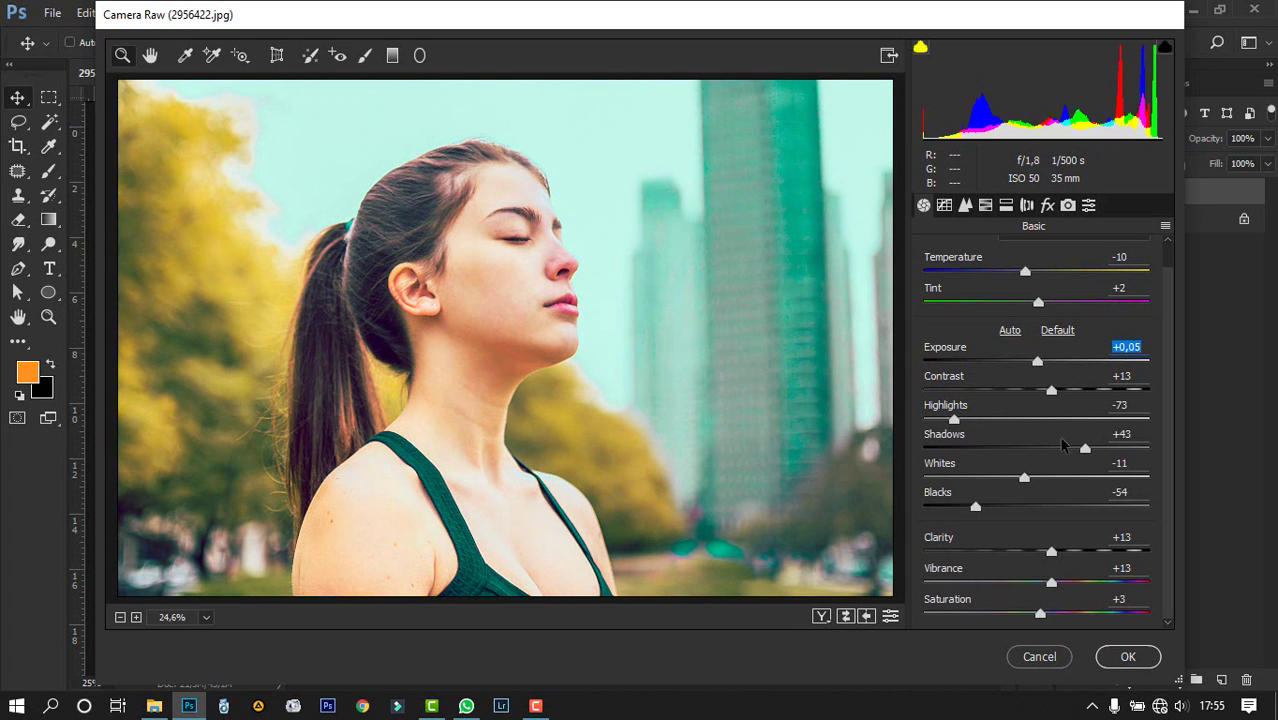
left_click(1120, 662)
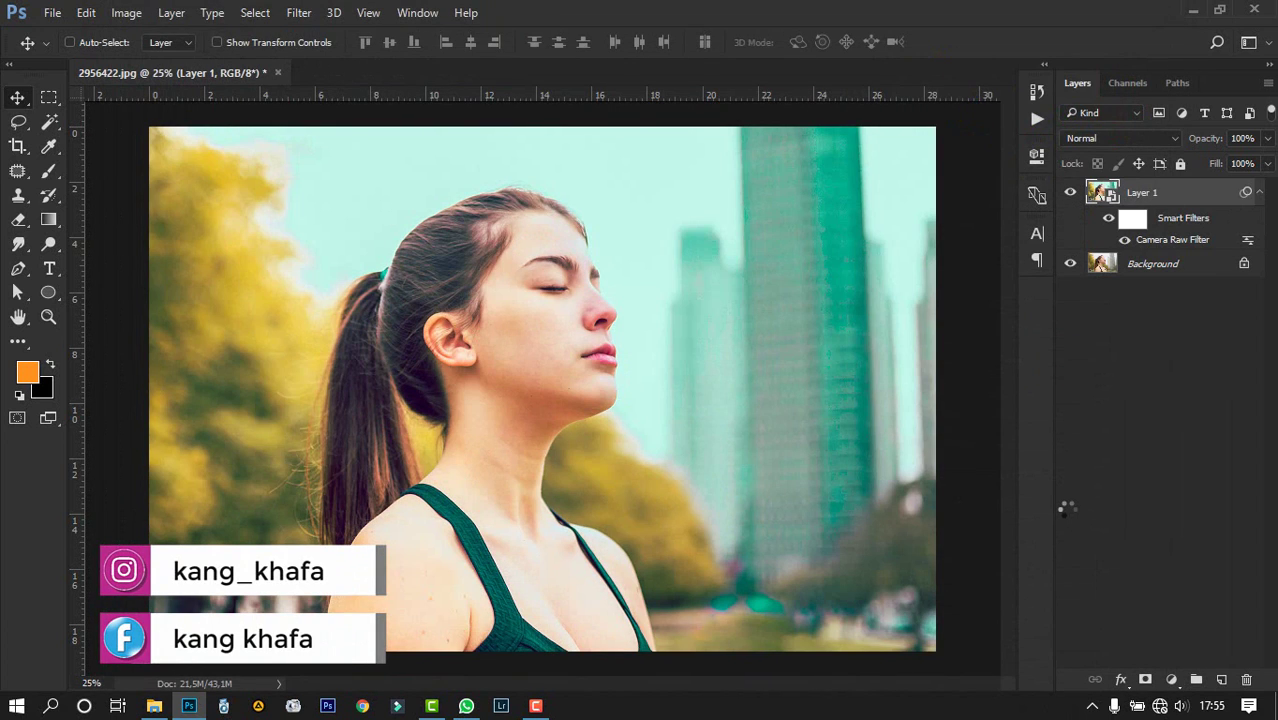
left_click(1260, 193)
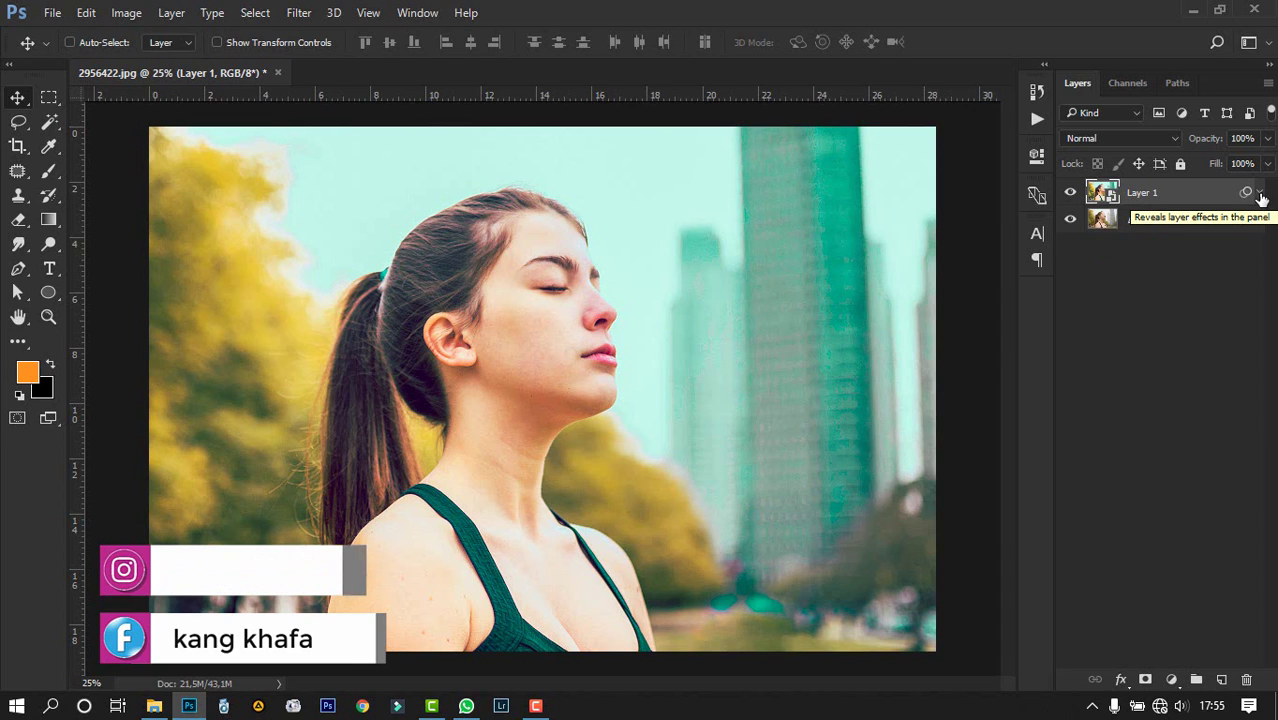
Step: Add a Levels adjustment layer above Layer 1 and set its white input level to 240
left_click(1171, 679)
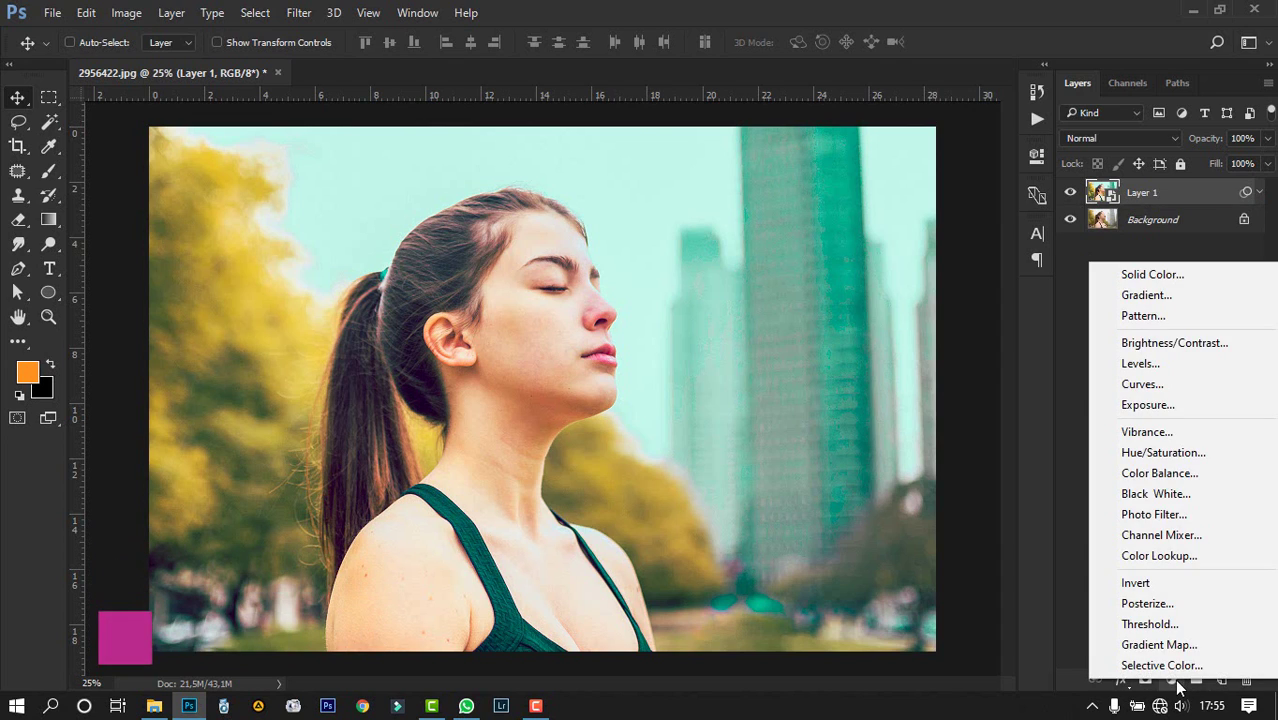
left_click(1172, 366)
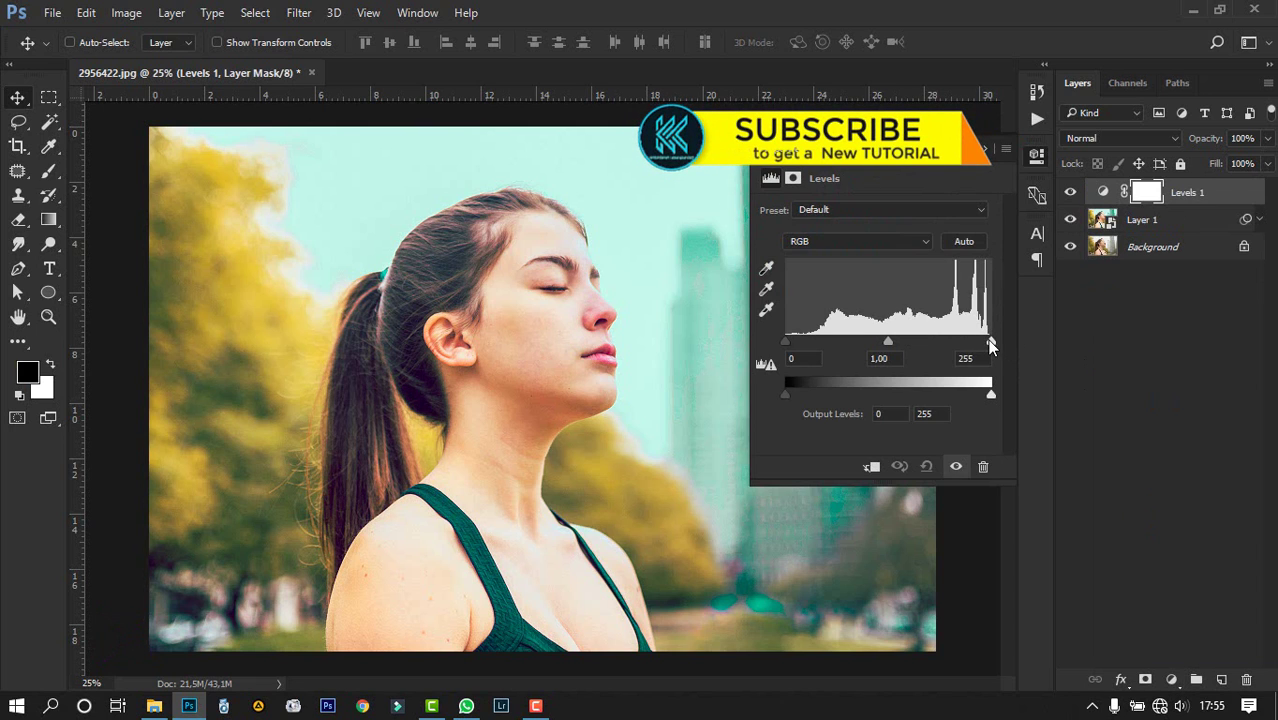
left_click_drag(989, 342, 977, 343)
left_click_drag(883, 342, 883, 345)
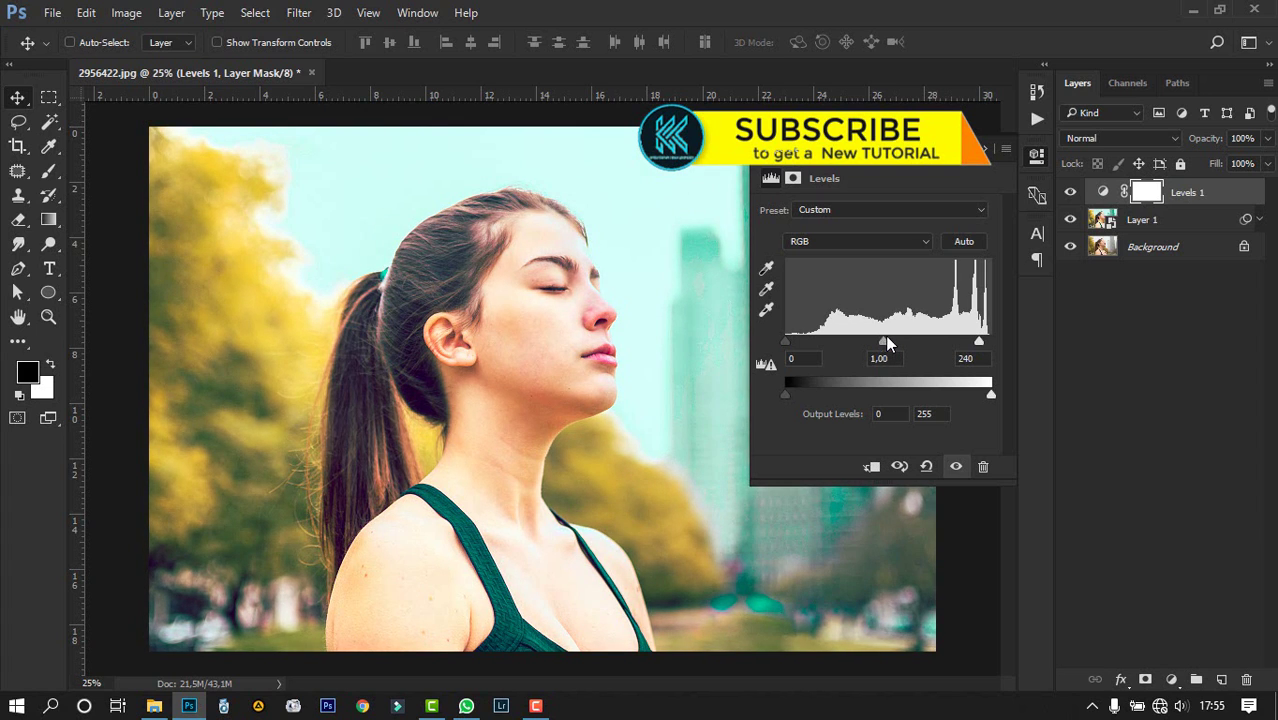
left_click(981, 150)
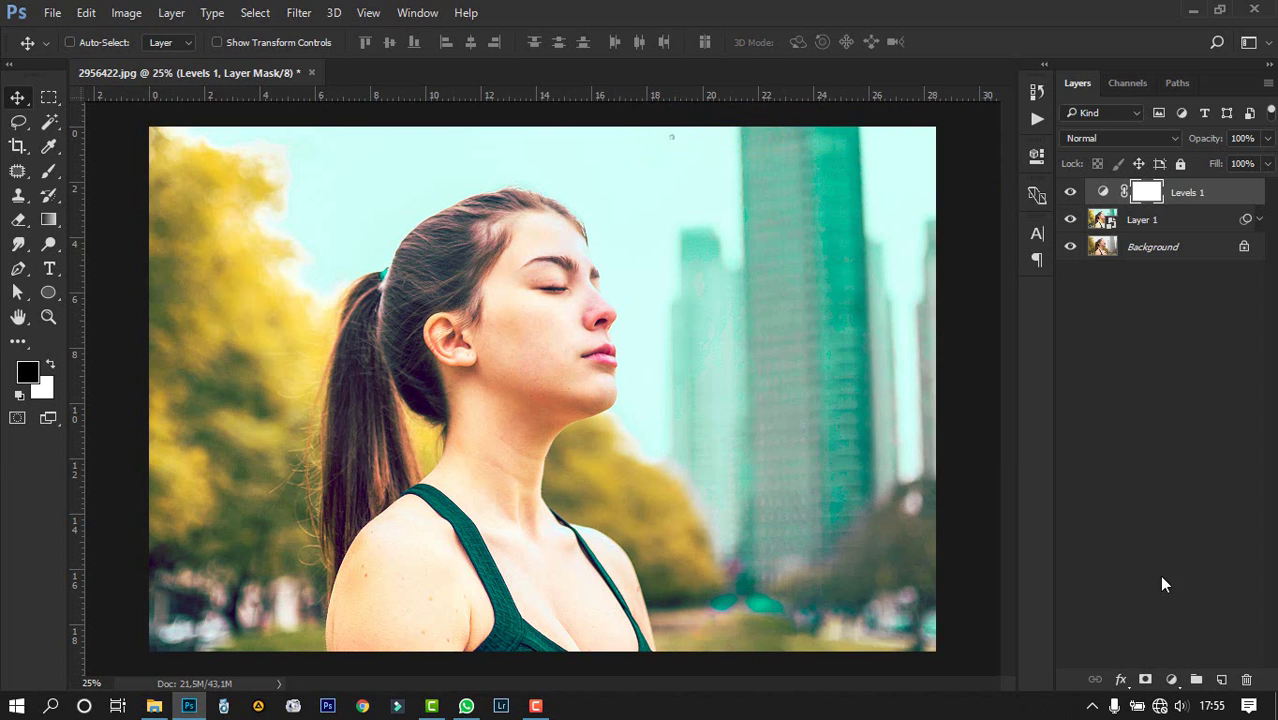
Step: Add a Curves adjustment layer and, in the Blue channel, raise the black point and lower the white point slightly
left_click(1171, 679)
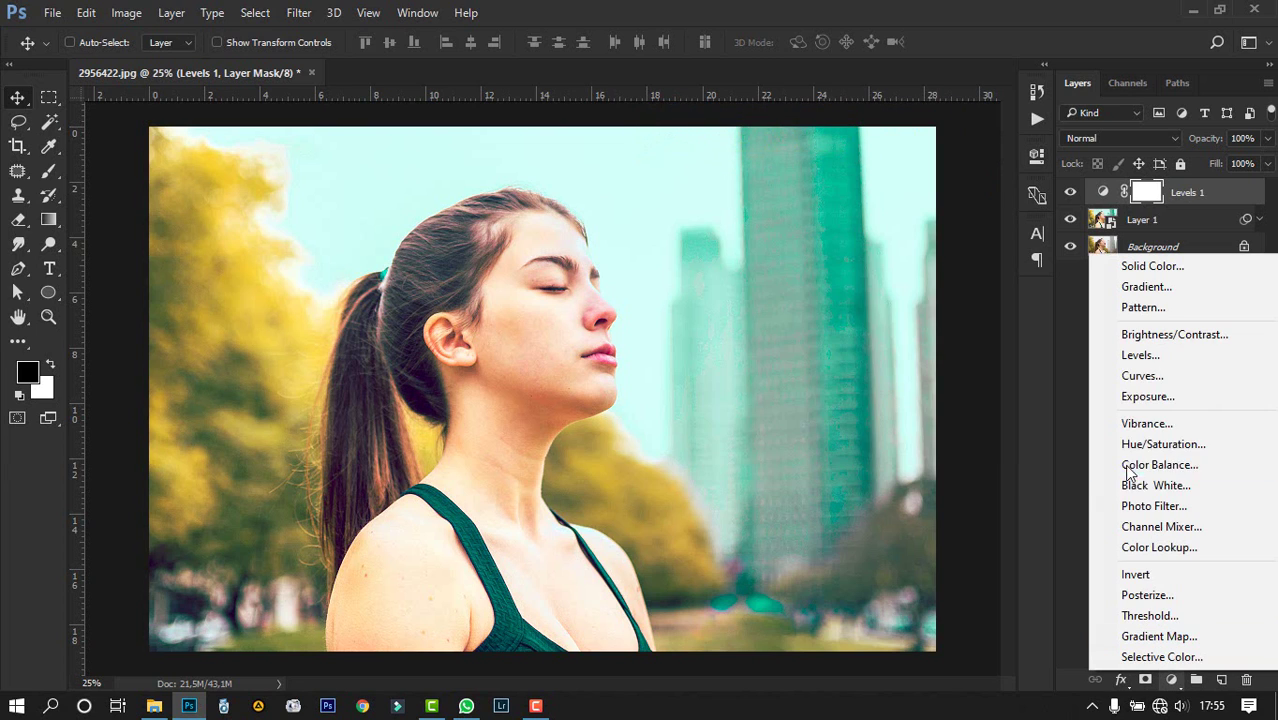
left_click(1142, 376)
left_click(840, 234)
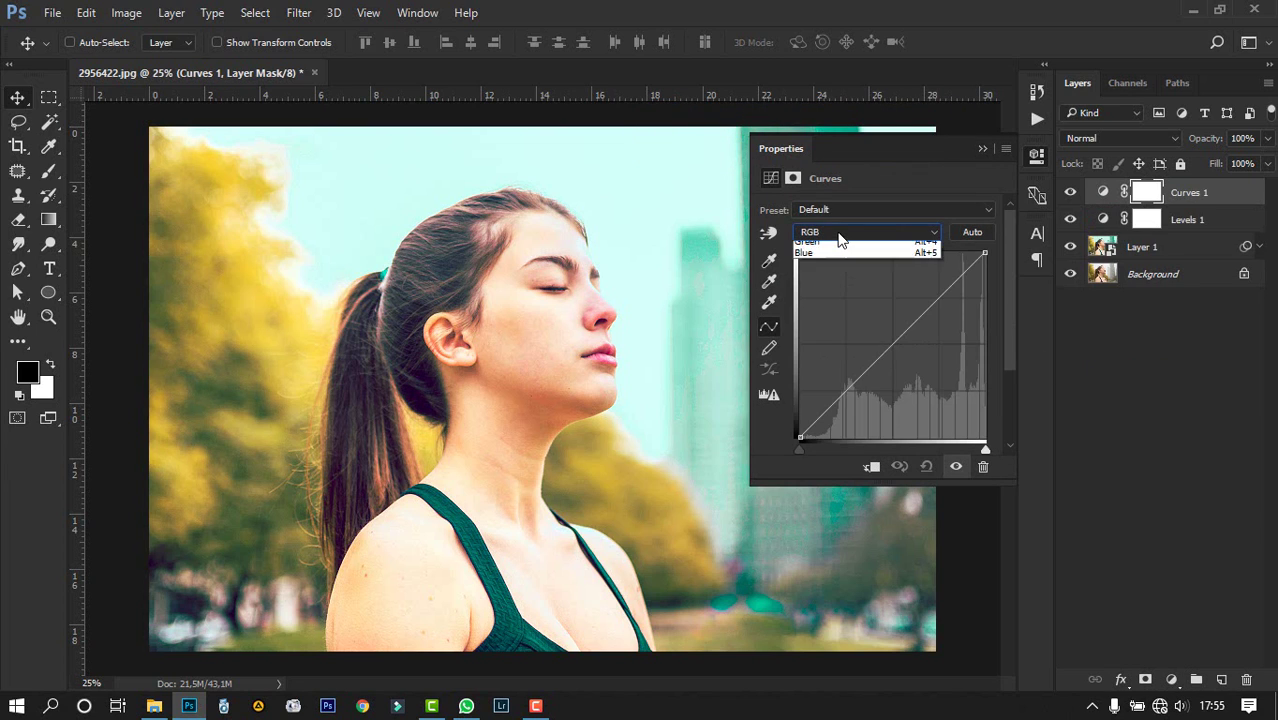
left_click(827, 281)
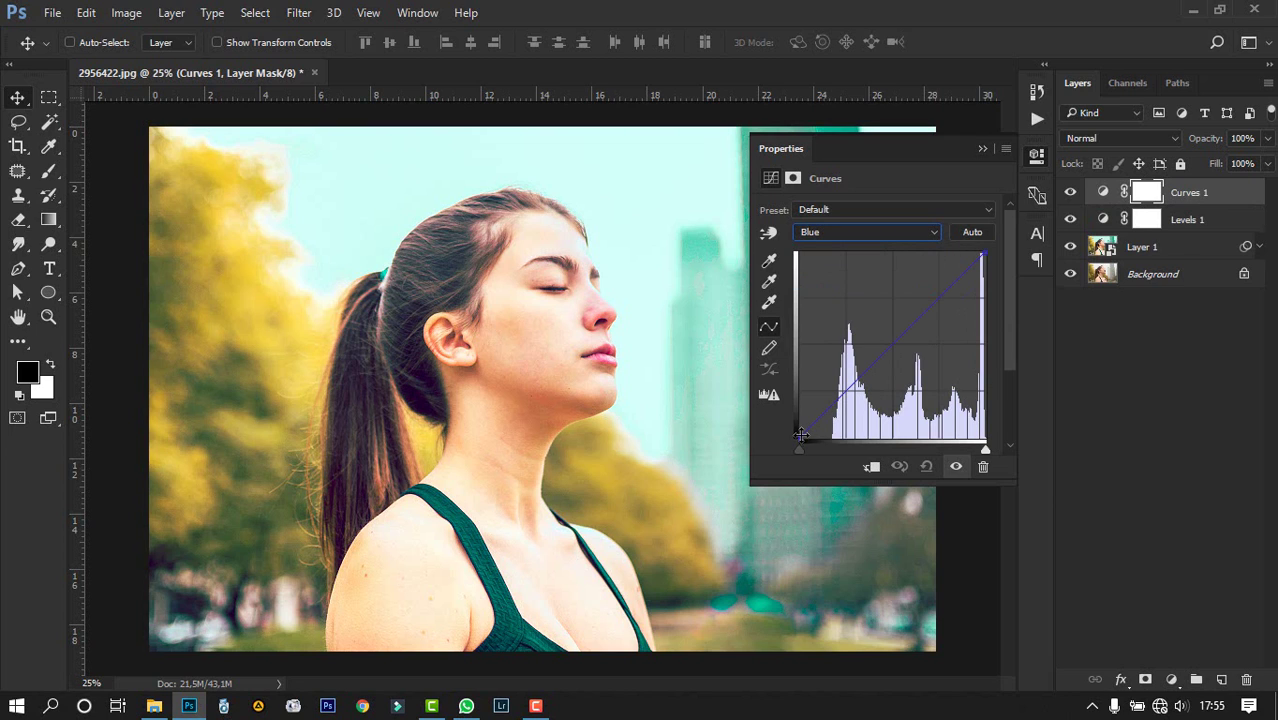
left_click_drag(800, 437, 798, 419)
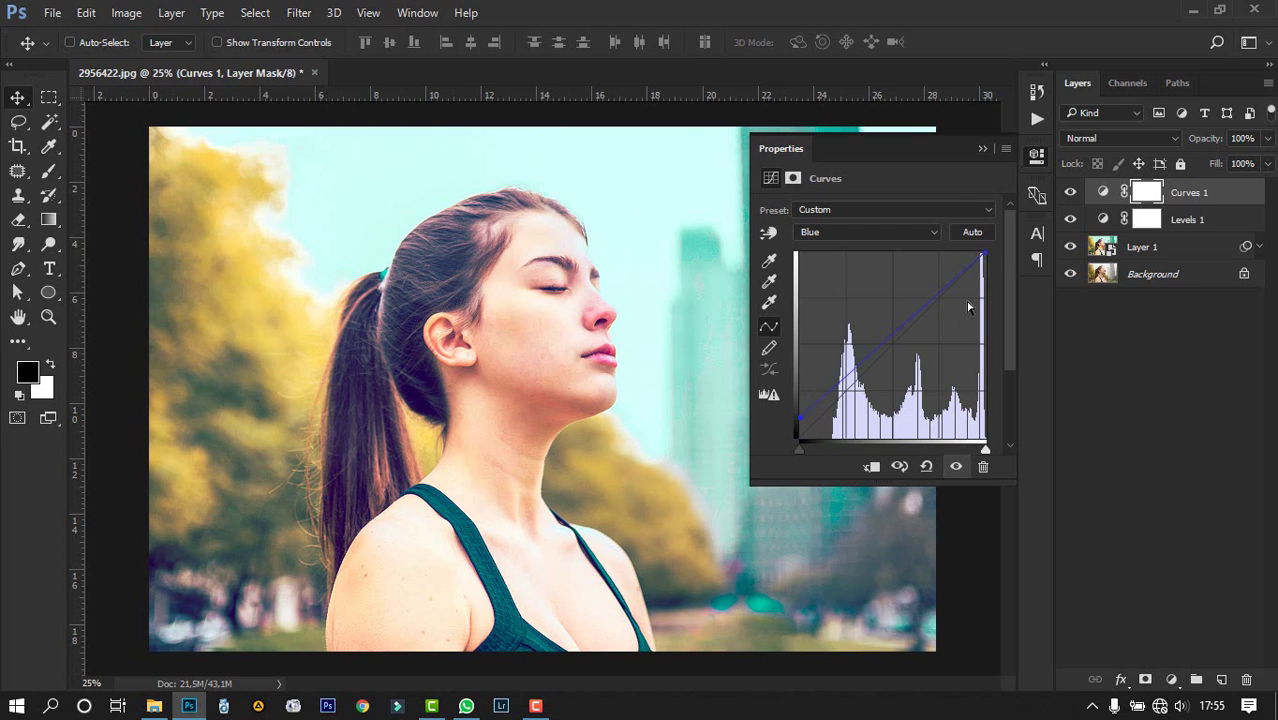
left_click_drag(984, 254, 1002, 268)
left_click(985, 146)
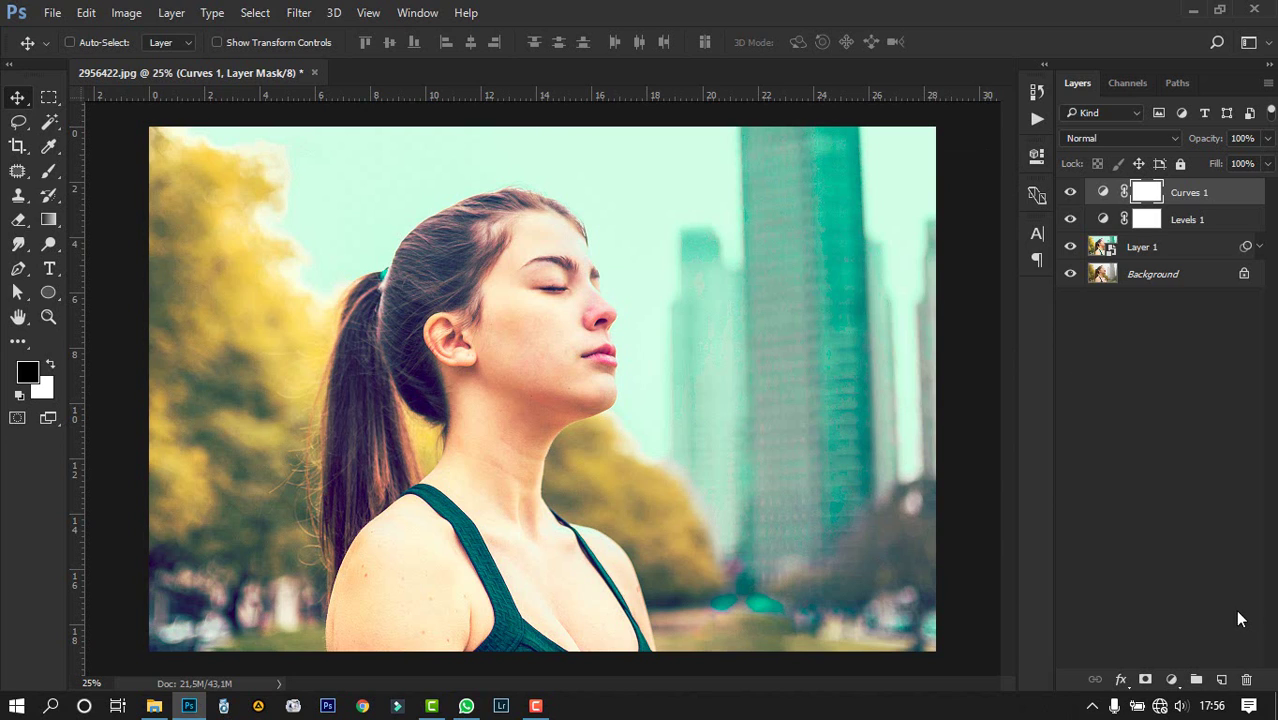
Step: Add a Color Balance adjustment layer and shift its midtones toward cyan, with Magenta-Green at +5 and Yellow-Blue at +6
left_click(1171, 679)
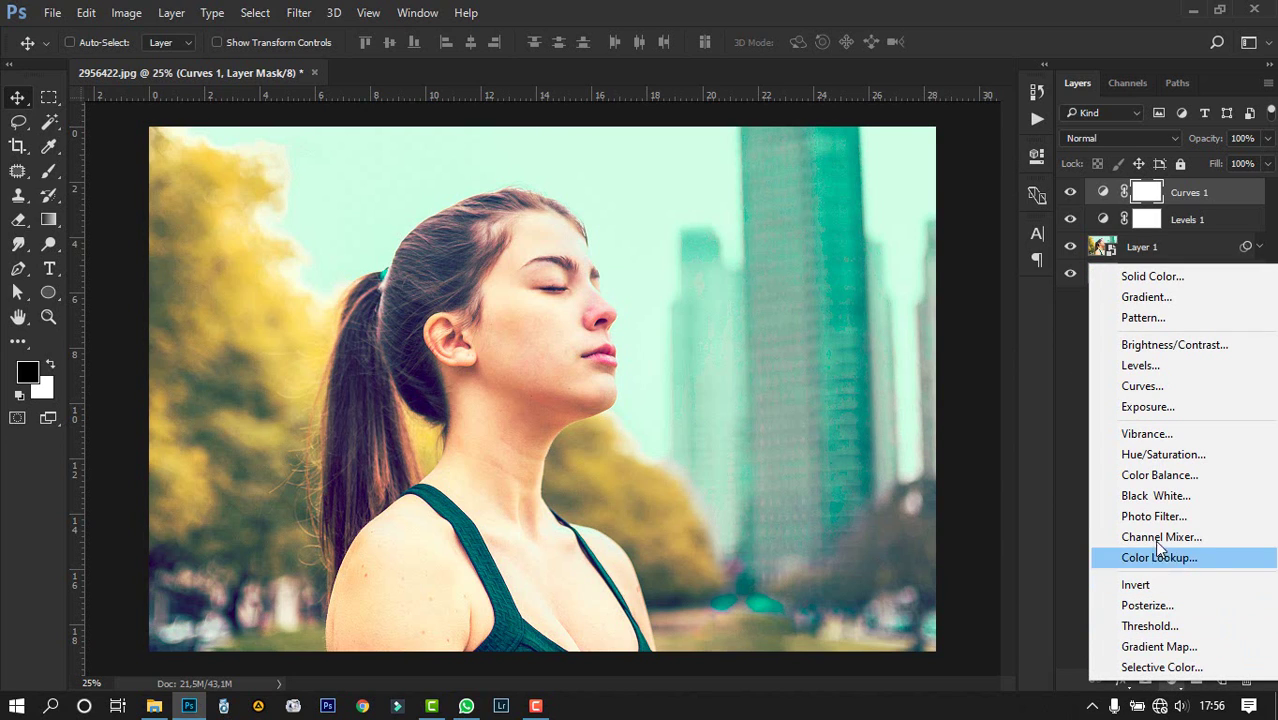
left_click(1158, 475)
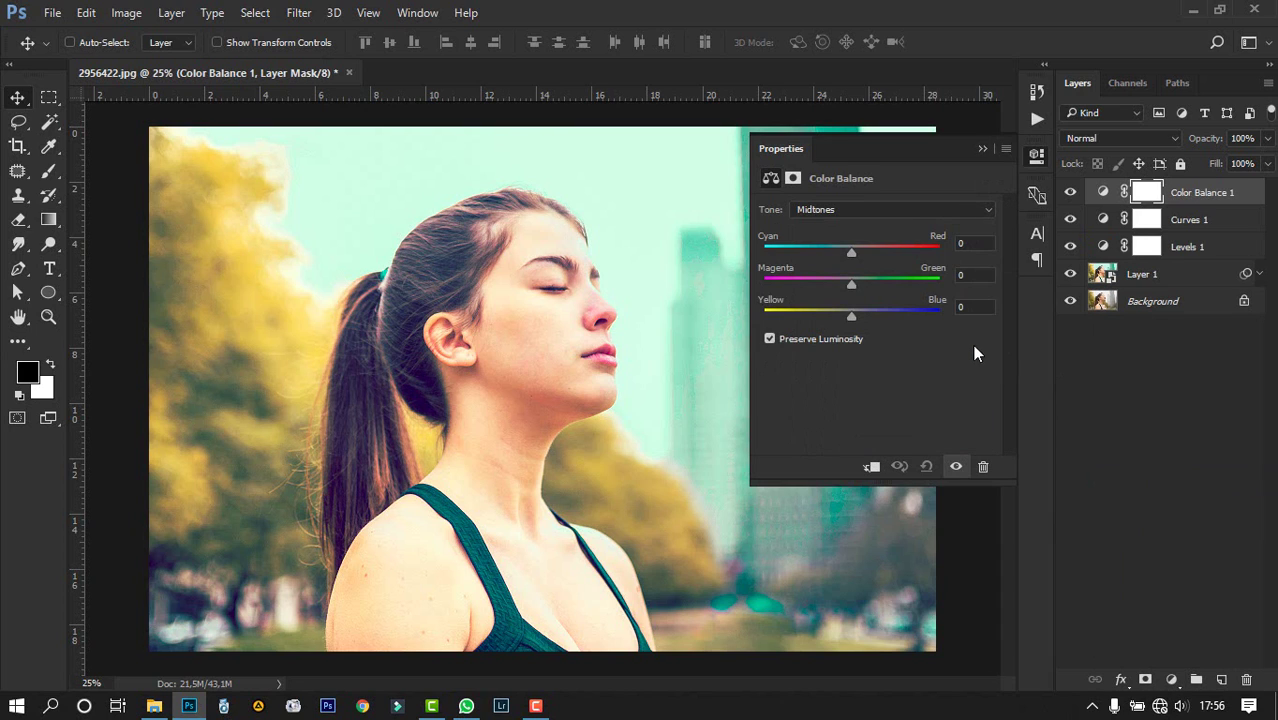
left_click_drag(841, 251, 856, 316)
Step: Set the Color Balance highlights to Cyan-Red -3 and Magenta-Green +3, and shift Yellow-Blue slightly toward blue
left_click(848, 210)
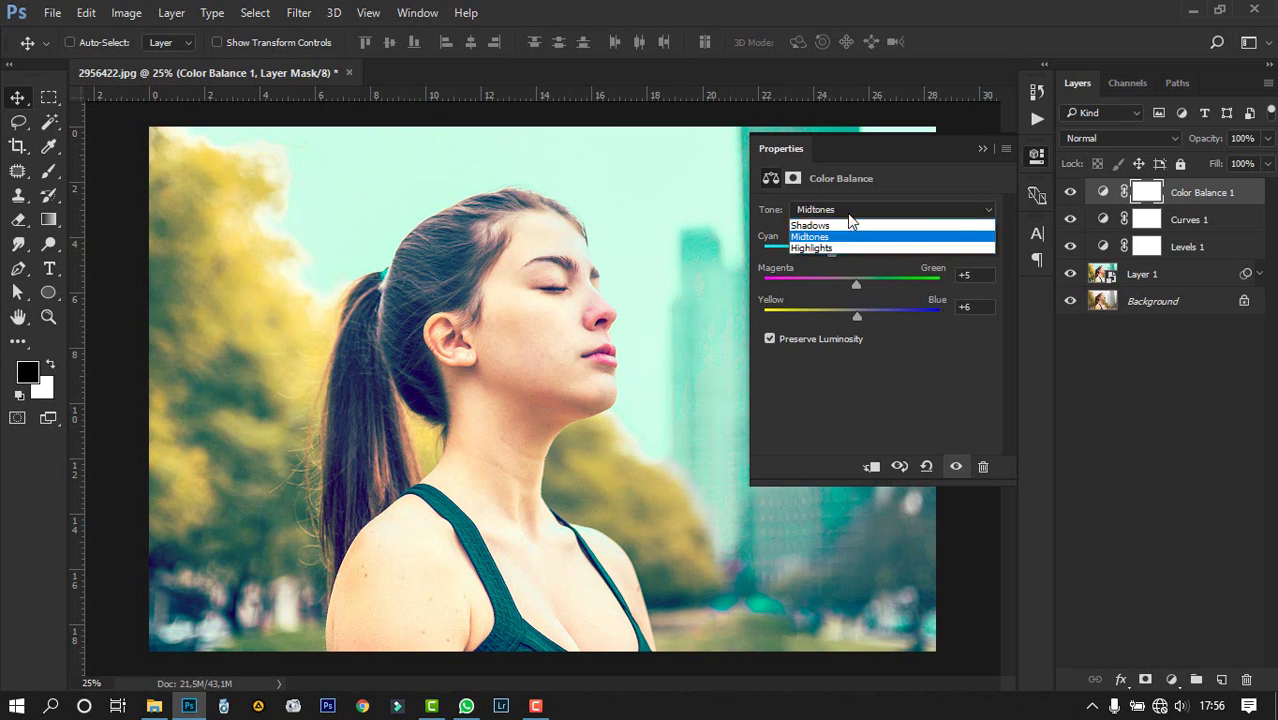
left_click(842, 251)
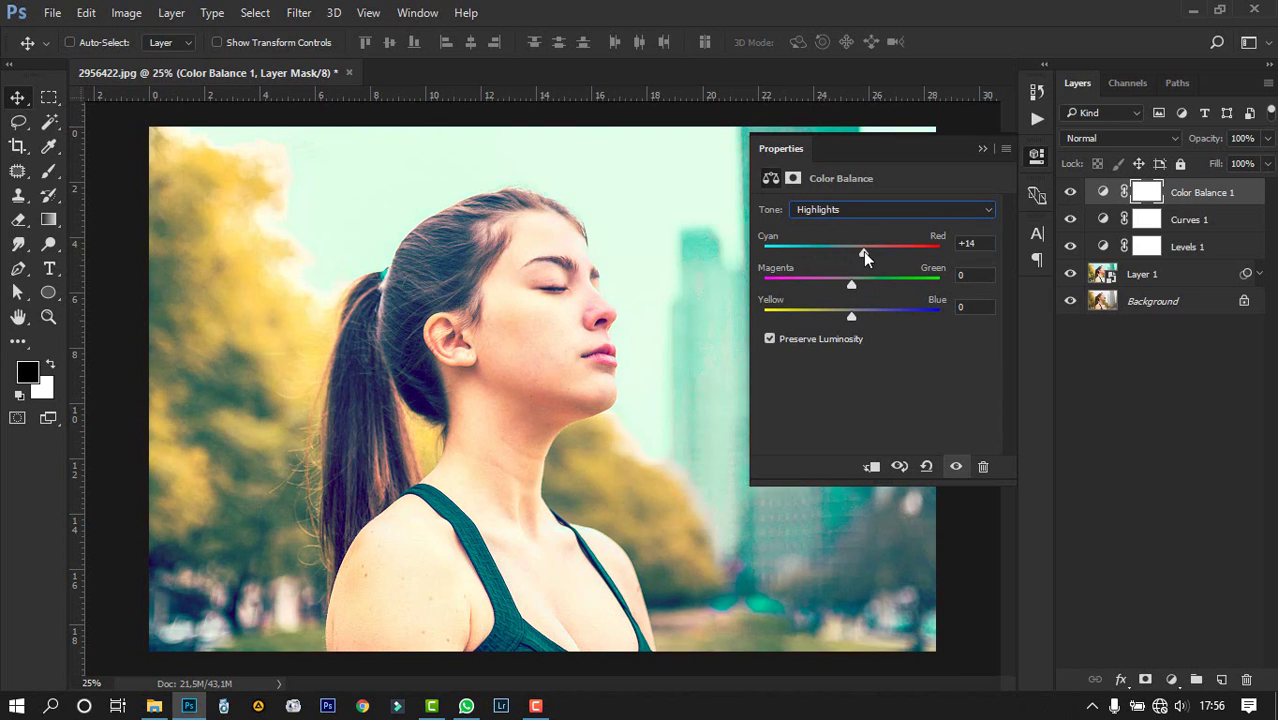
left_click_drag(863, 251, 856, 287)
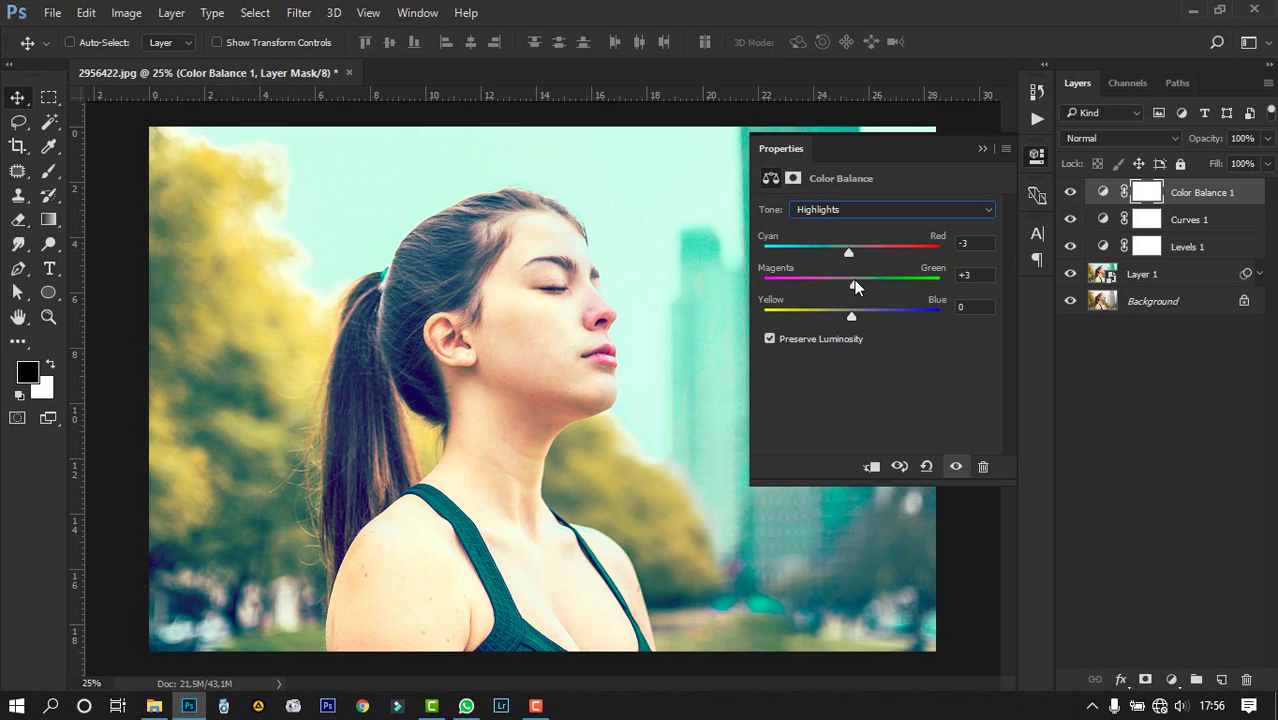
left_click_drag(851, 322, 856, 318)
left_click(981, 150)
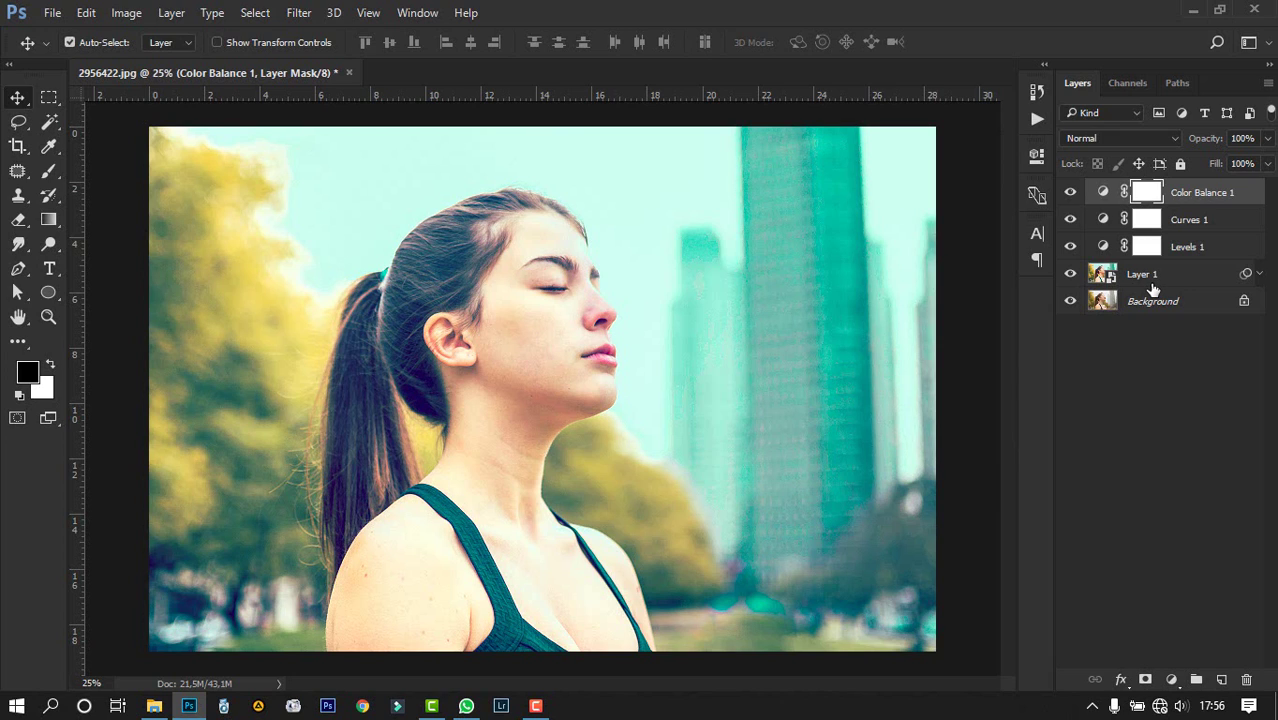
Step: Stamp all visible layers into a new top layer and open it in the Nik Collection's Color Efex Pro 4
key("ctrl+shift+alt+e")
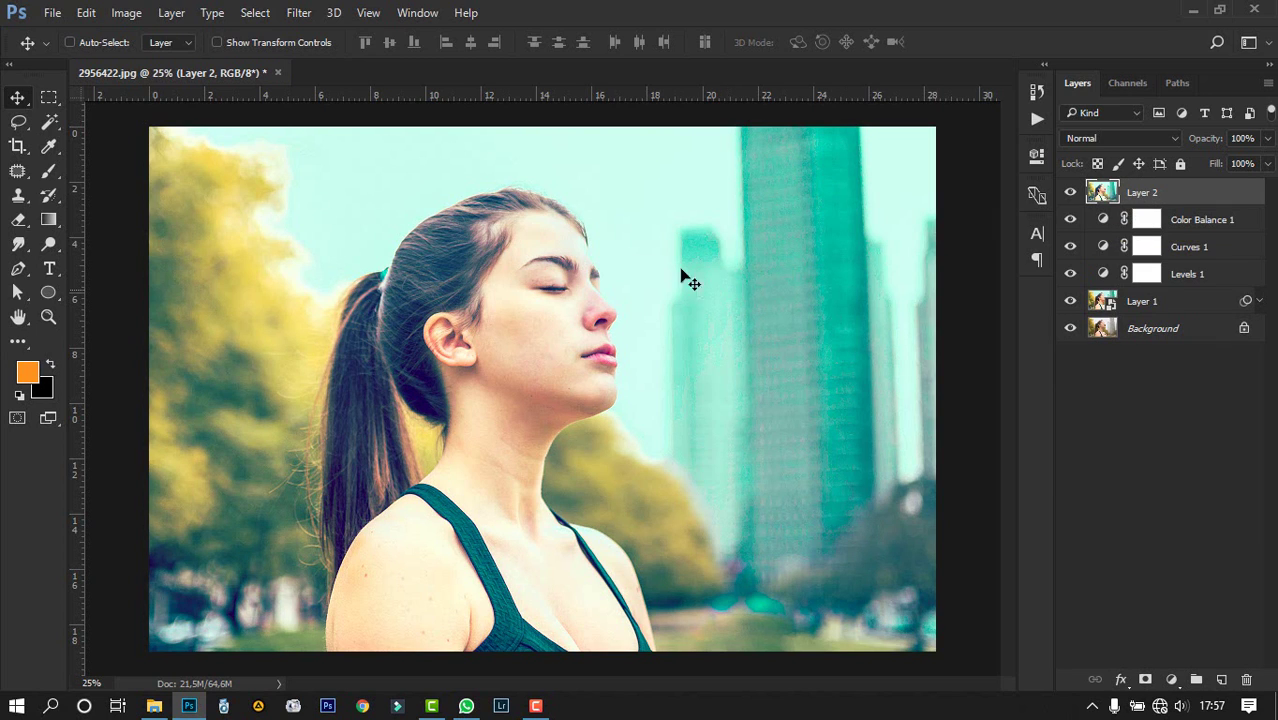
left_click(299, 13)
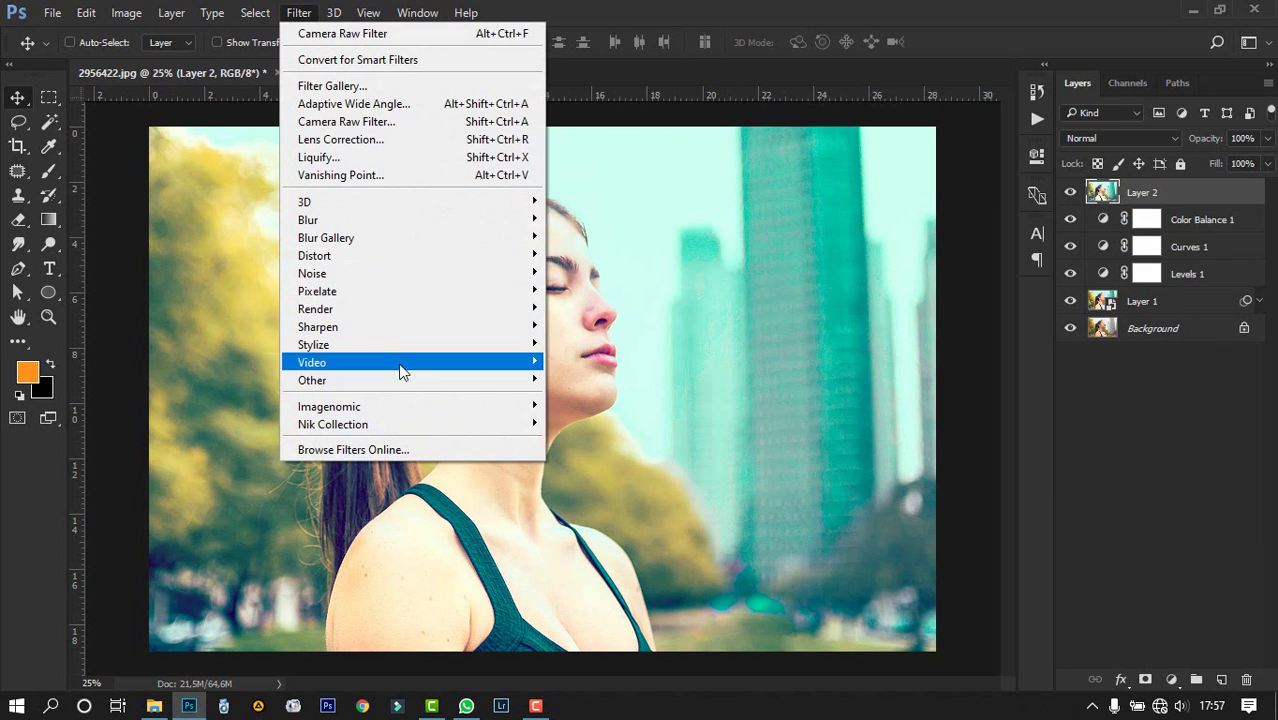
mouse_move(522, 428)
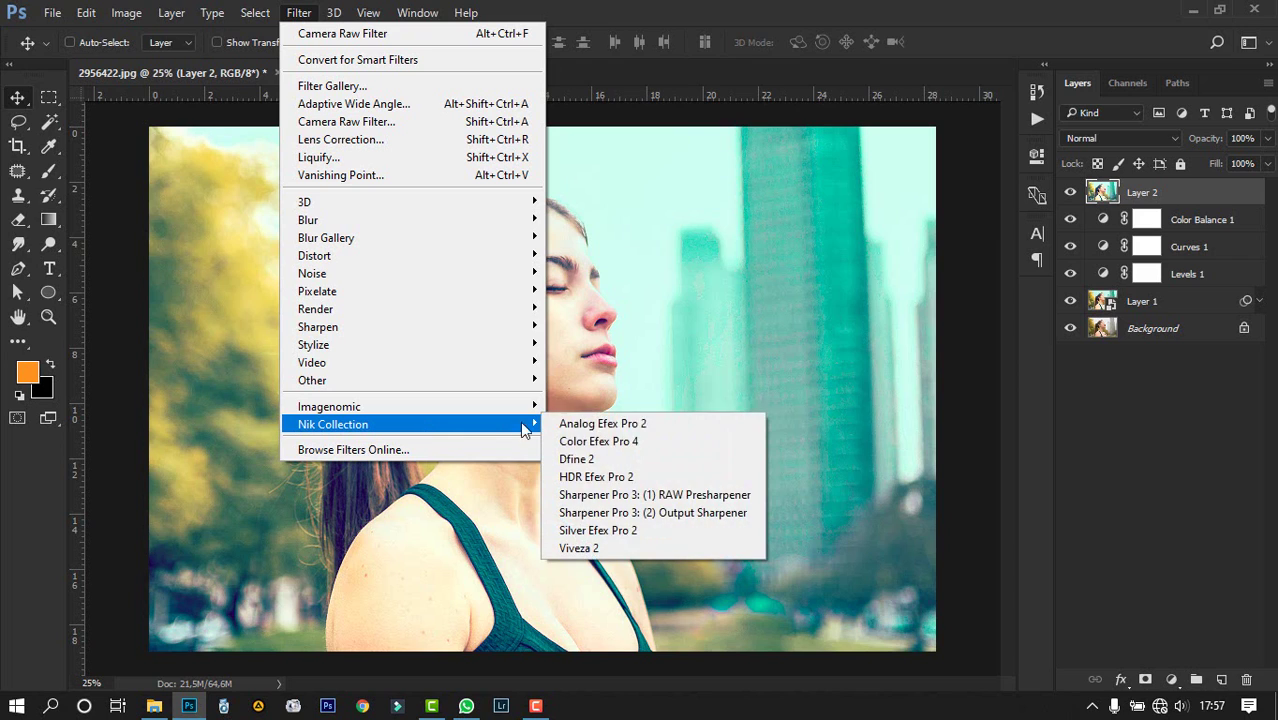
left_click(621, 438)
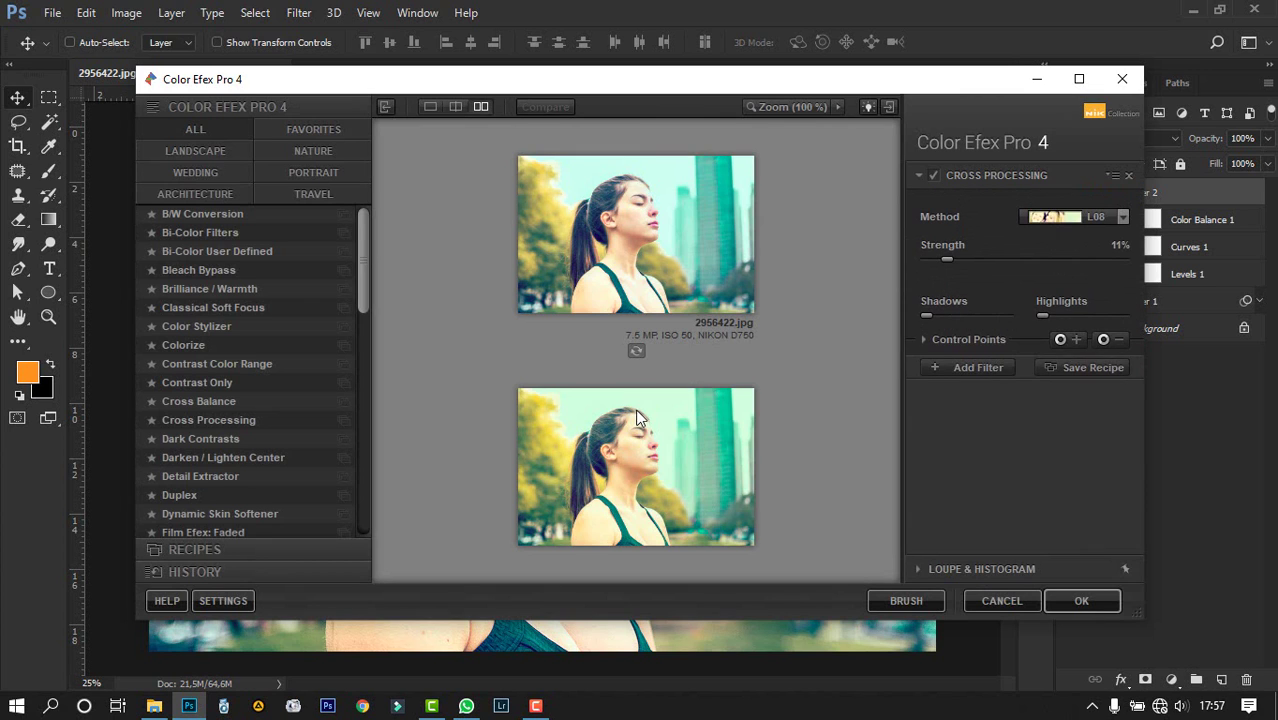
Step: Apply the Cross Balance filter with Daylight To Tungsten (1) at 48% strength
left_click(220, 401)
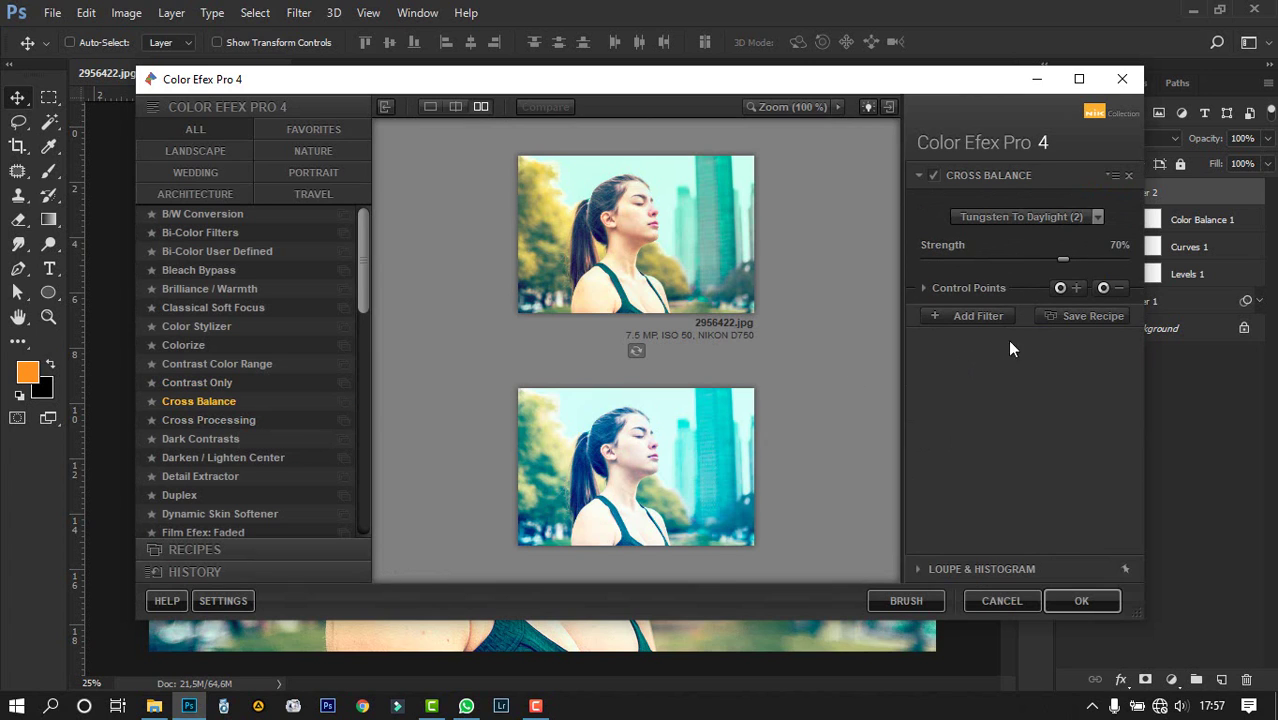
left_click(1043, 216)
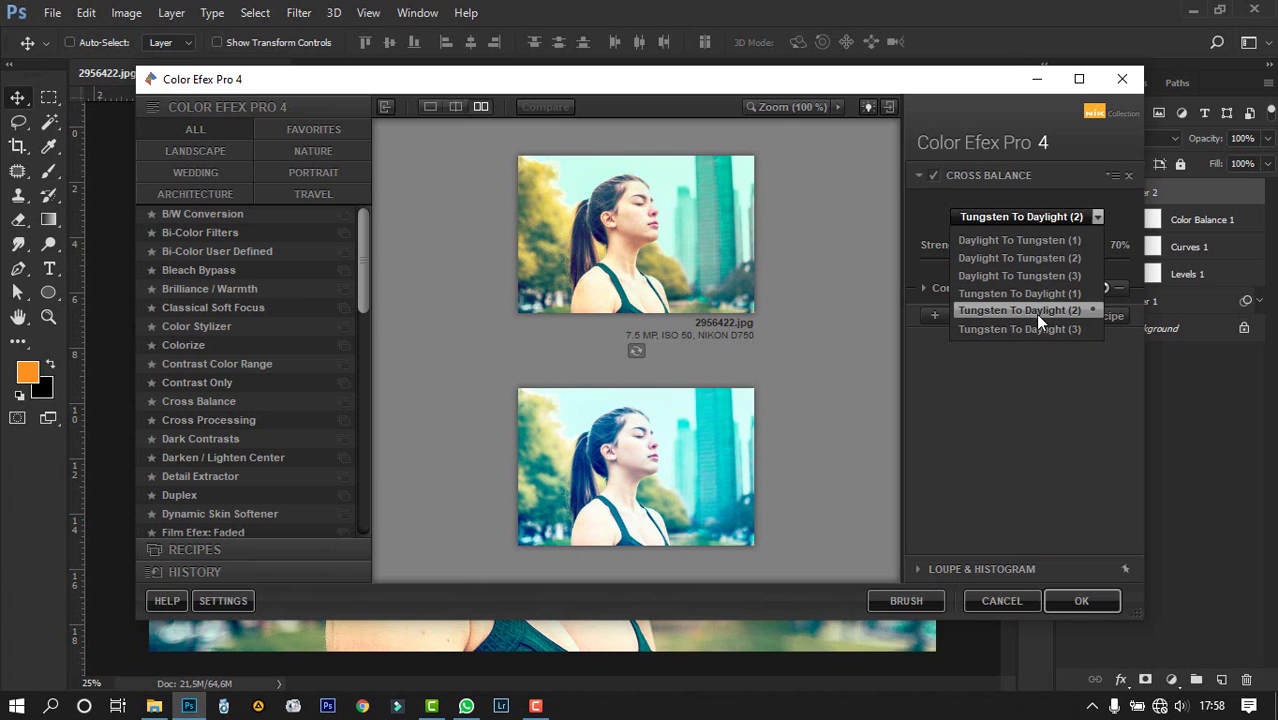
left_click(1031, 245)
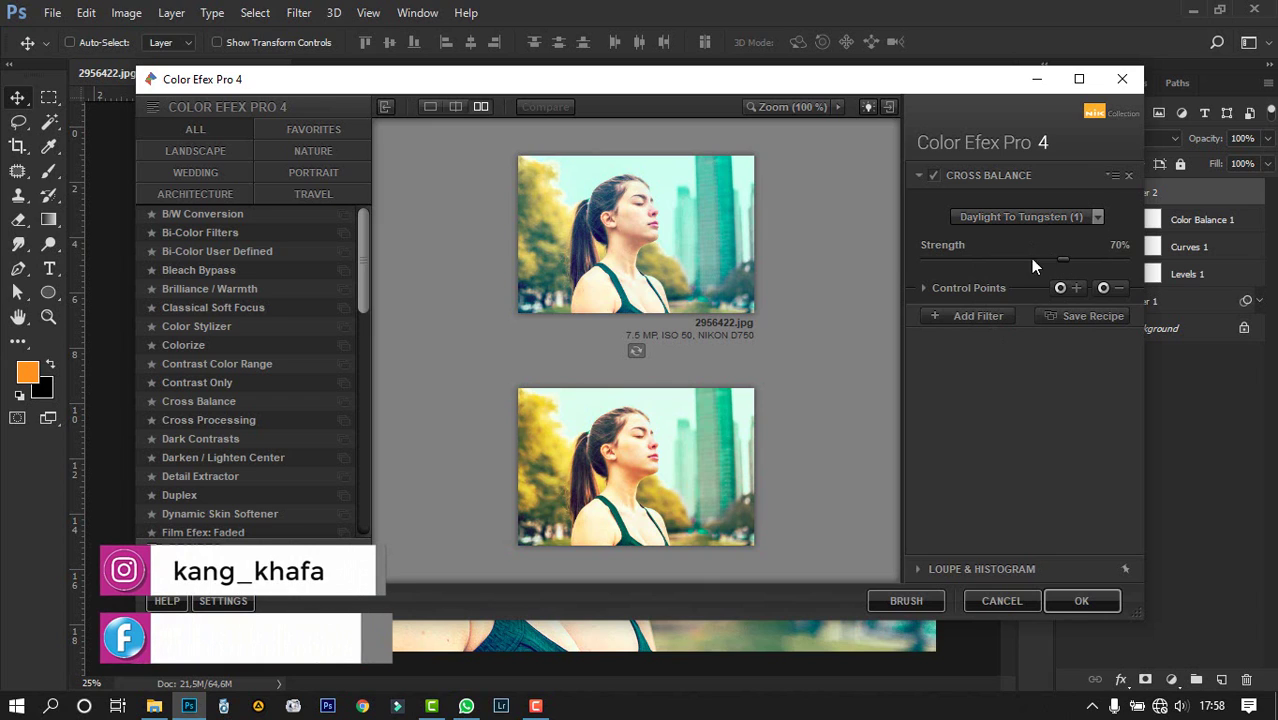
mouse_move(1032, 259)
left_mouse_down()
mouse_move(902, 258)
mouse_move(1016, 259)
left_mouse_up()
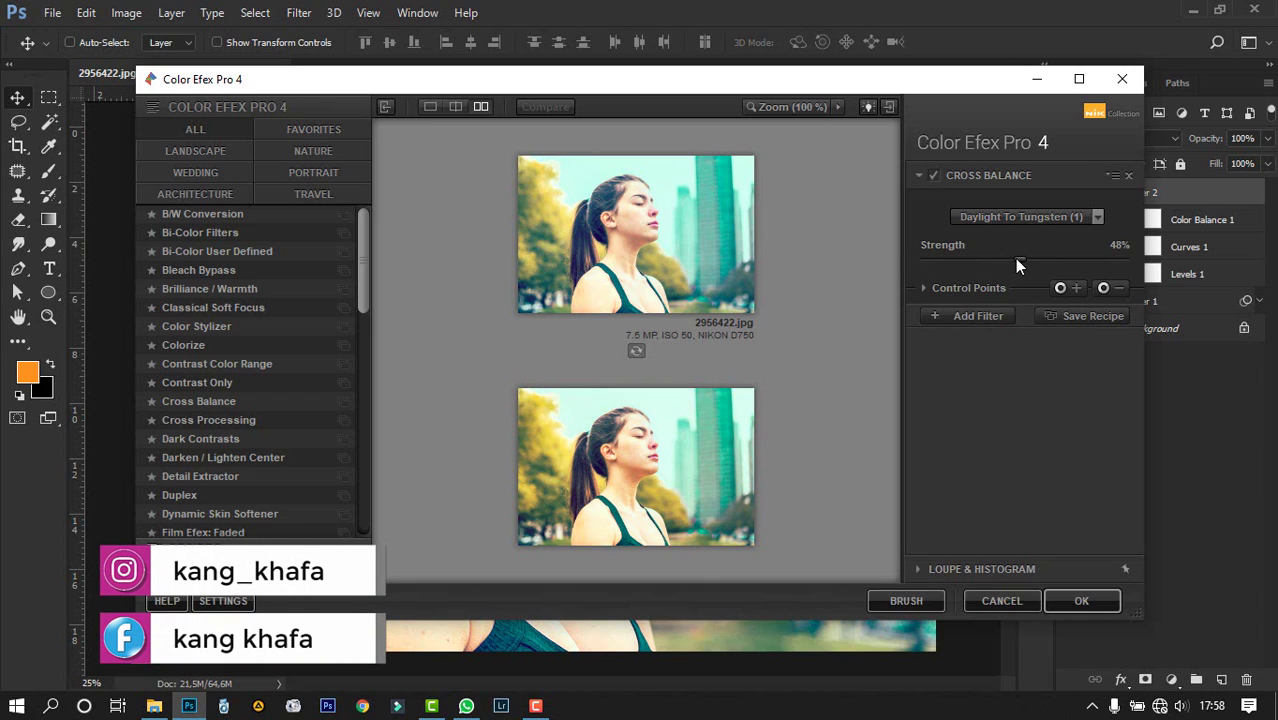
left_click(1070, 600)
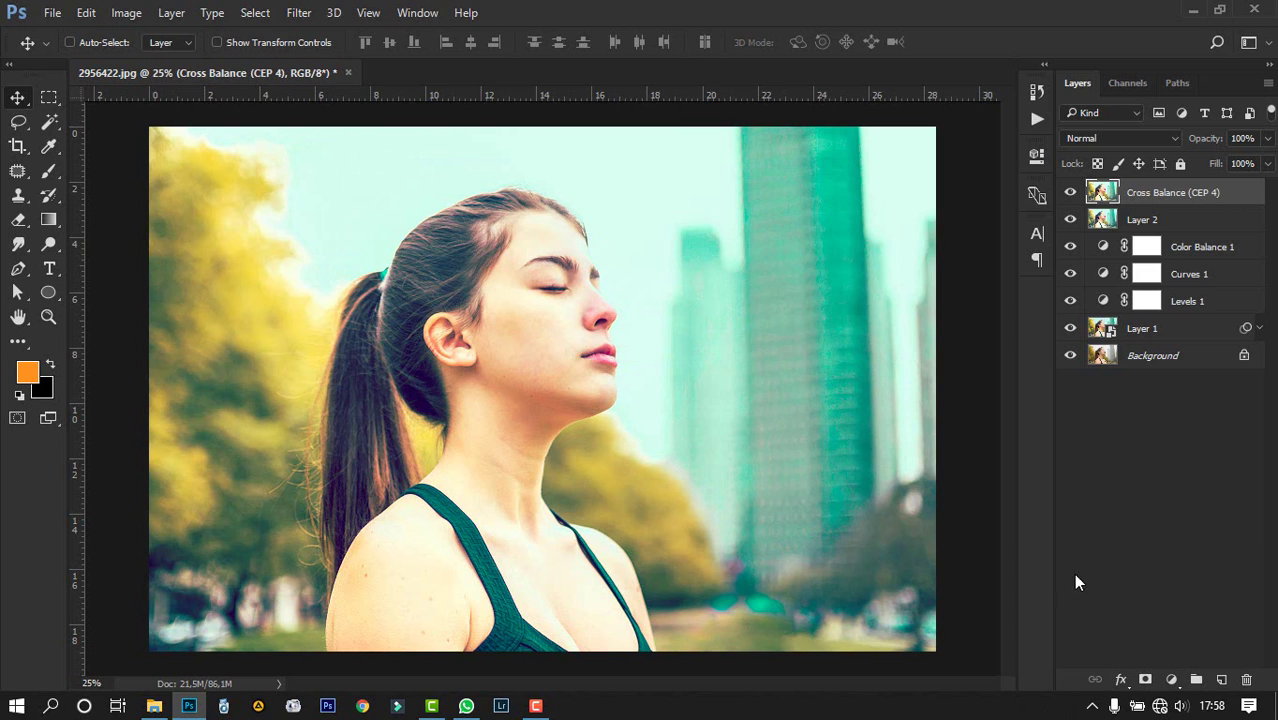
left_click(300, 14)
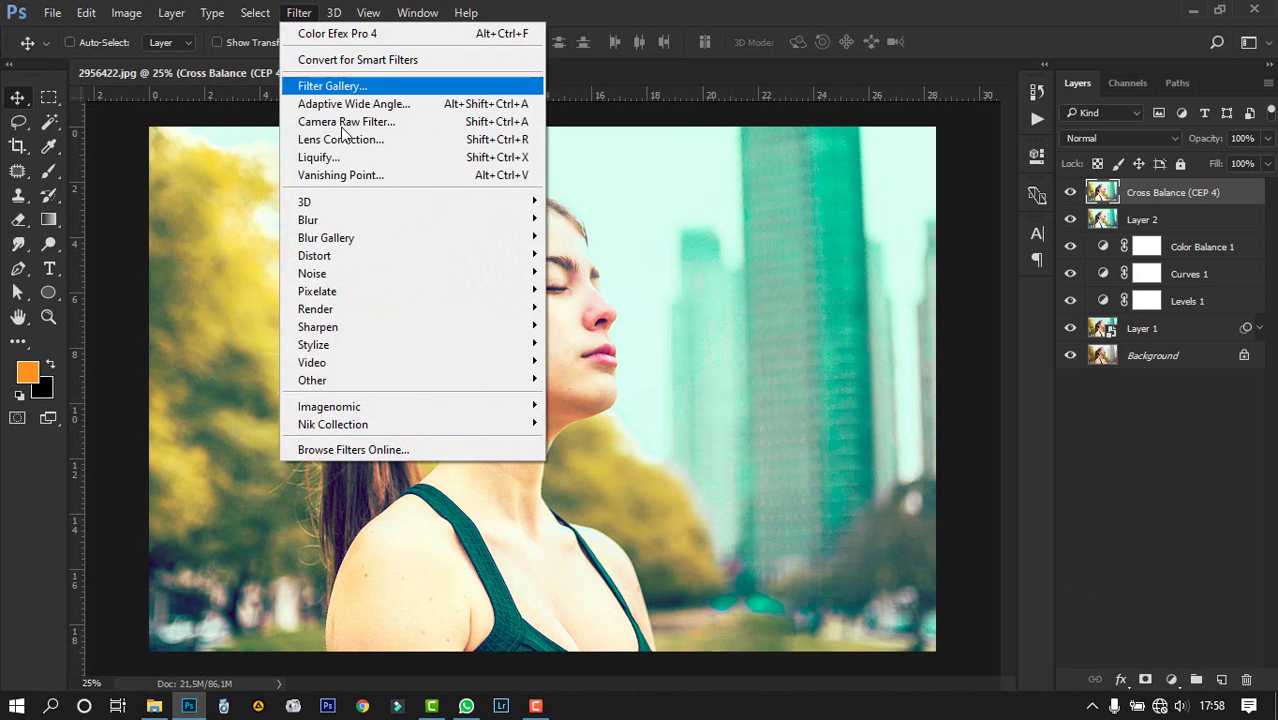
key("Escape")
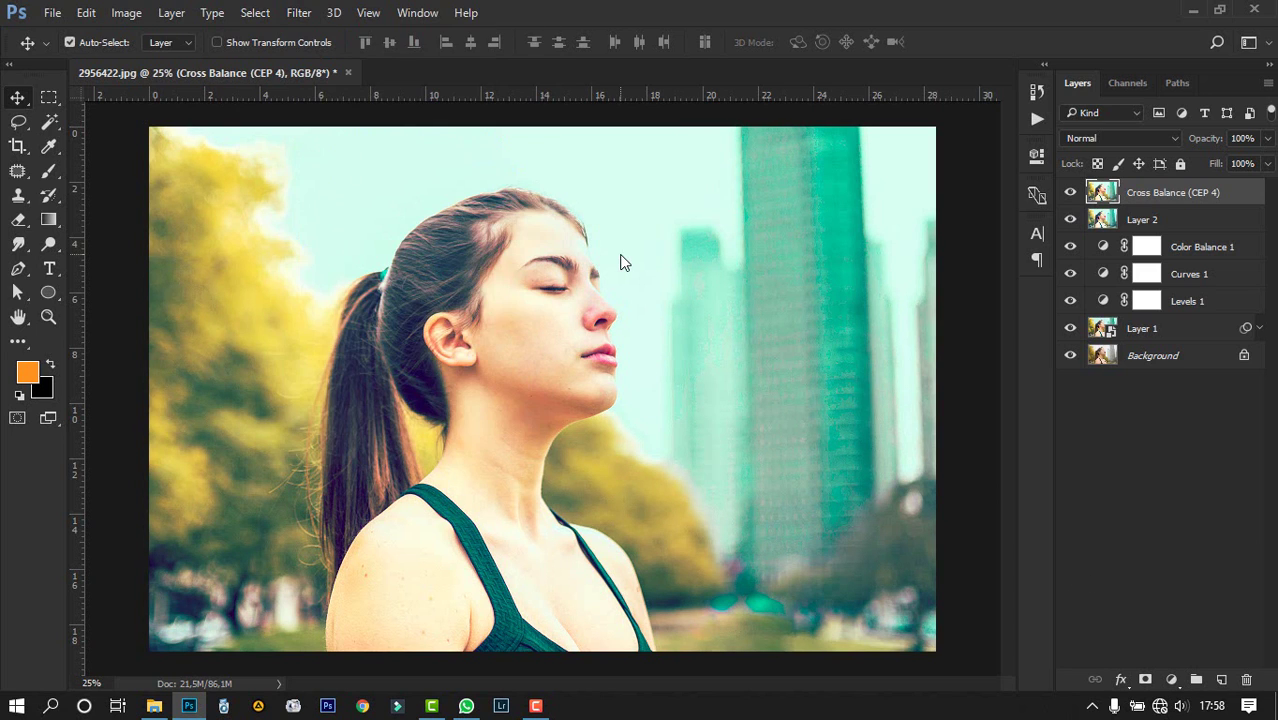
Step: Duplicate the Cross Balance (CEP 4) layer and open the copy in the Nik Collection's Color Efex Pro 4
key("ctrl+j")
left_click(298, 12)
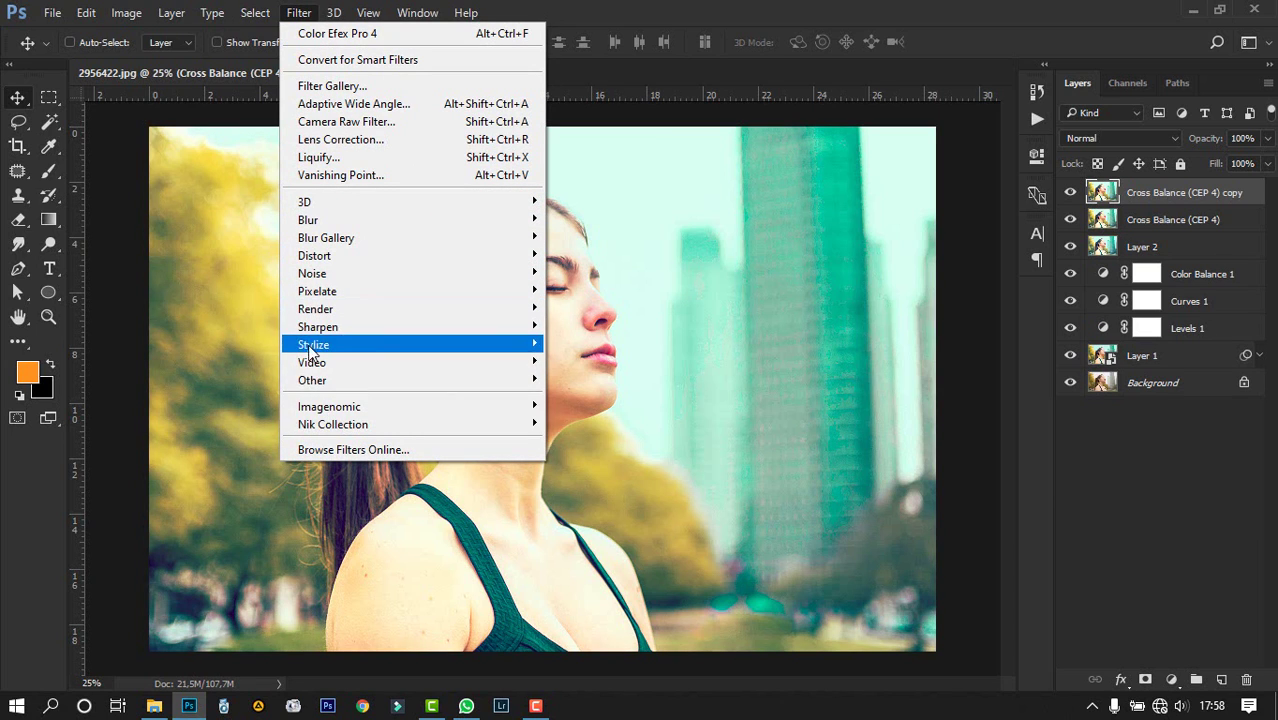
mouse_move(340, 426)
left_click(608, 441)
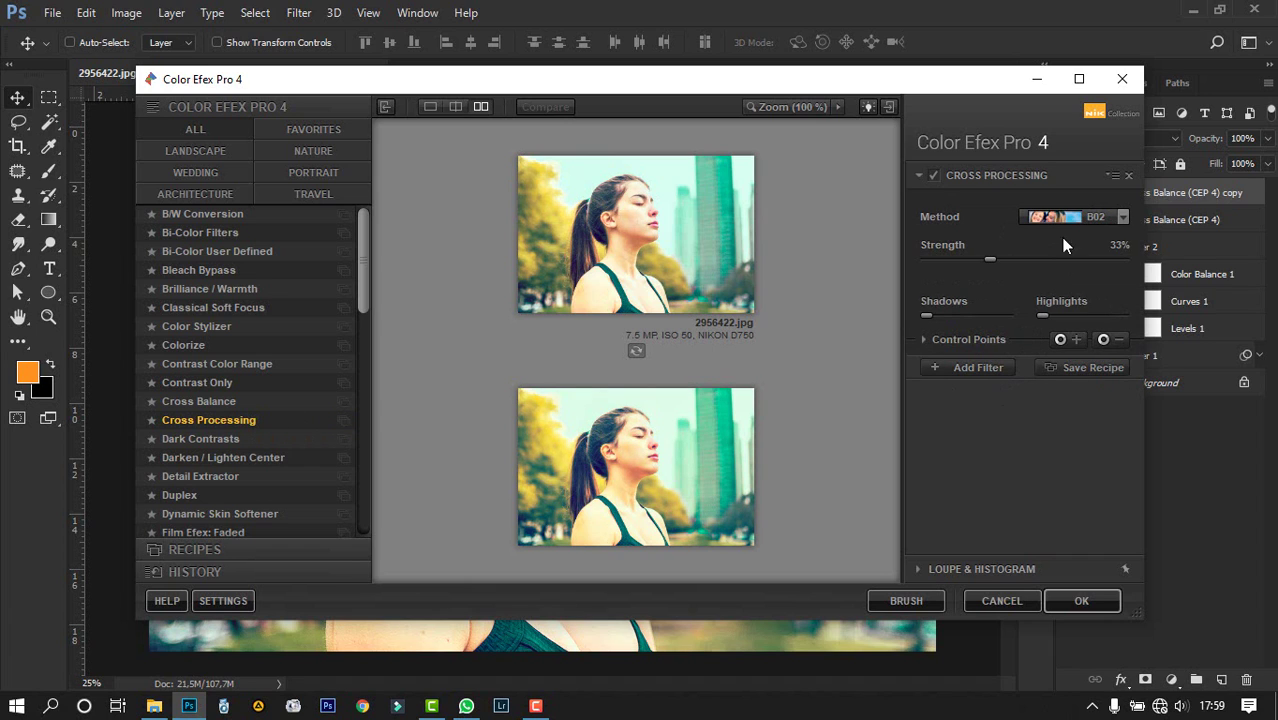
Step: Apply the Cross Processing filter with method T04, adjusting its strength while previewing the image in the single-image view
left_click(1065, 216)
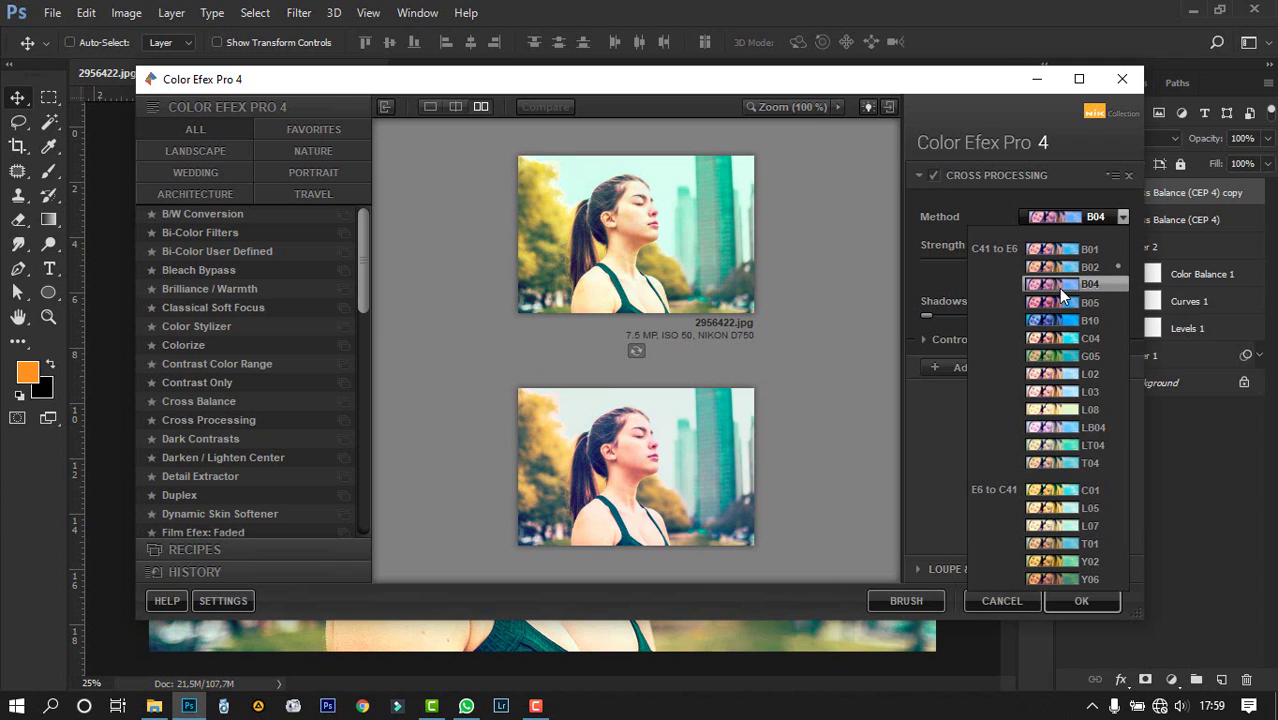
left_click(1059, 464)
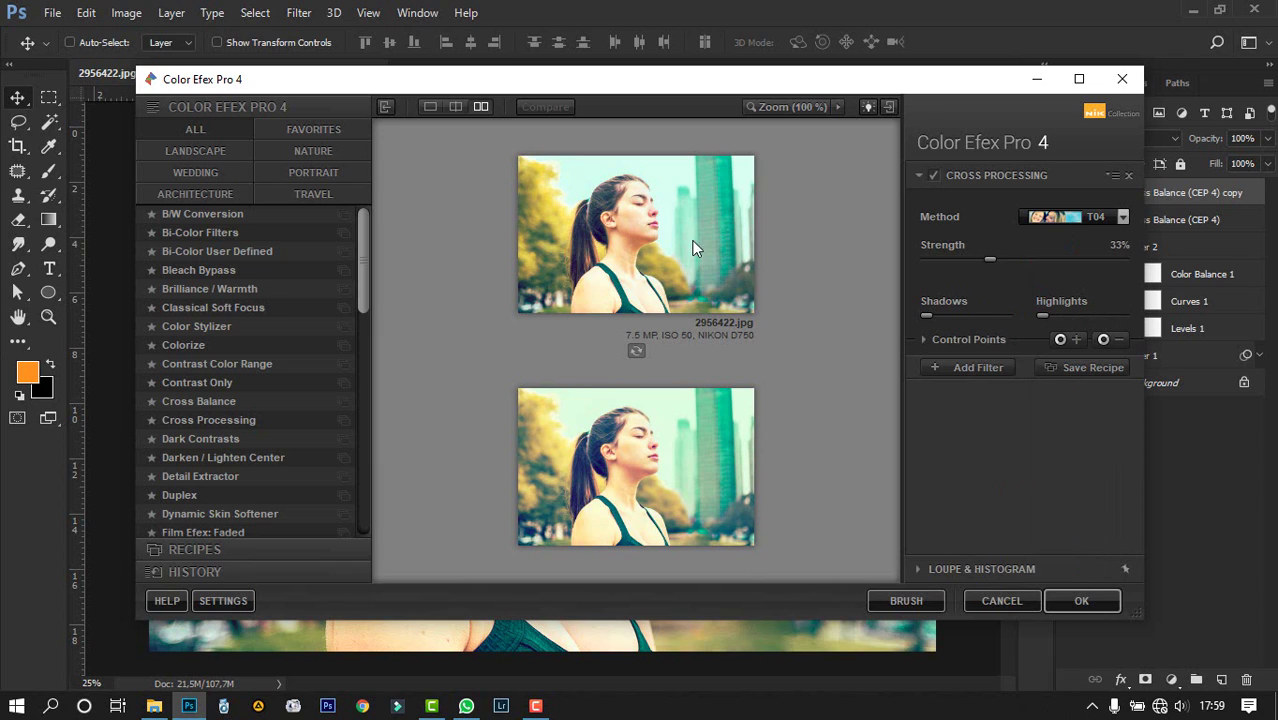
left_click(455, 106)
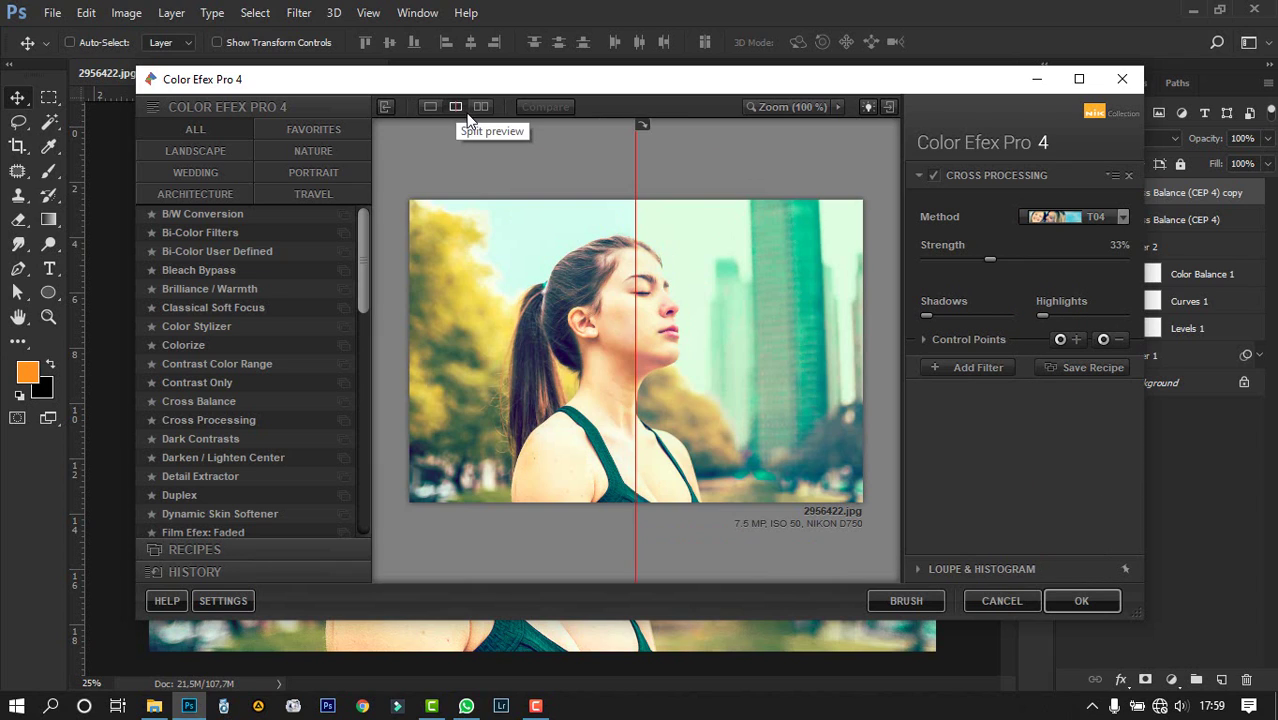
left_click(429, 107)
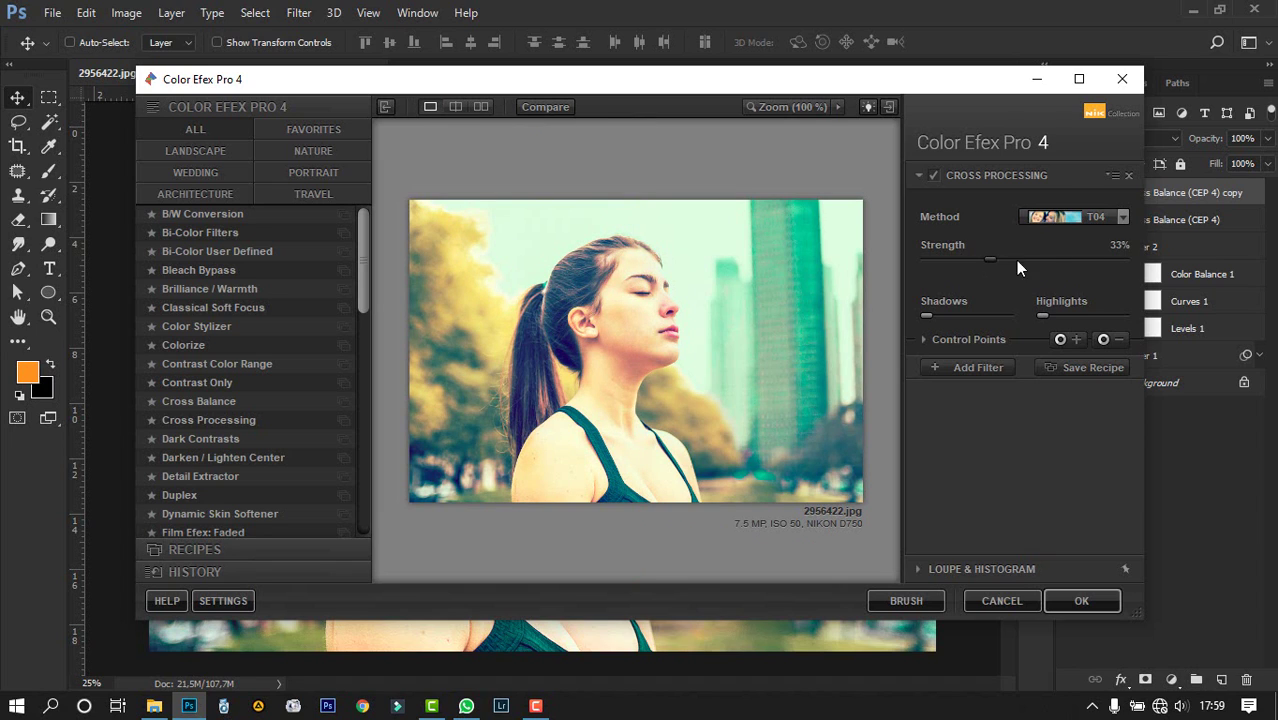
left_click_drag(1018, 268, 969, 266)
left_click(1079, 600)
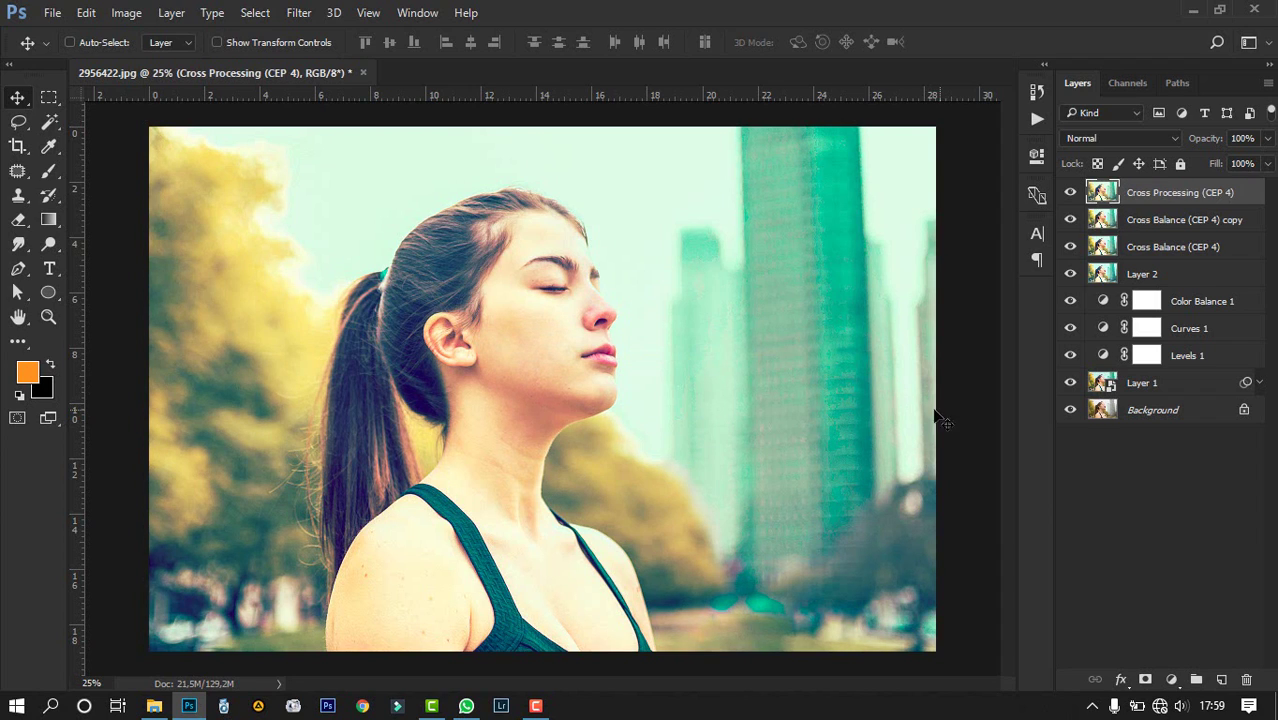
Step: Place the lens flare PNG from the TUTOR 10 folder into the portrait and set its blend mode to Screen
left_click(154, 706)
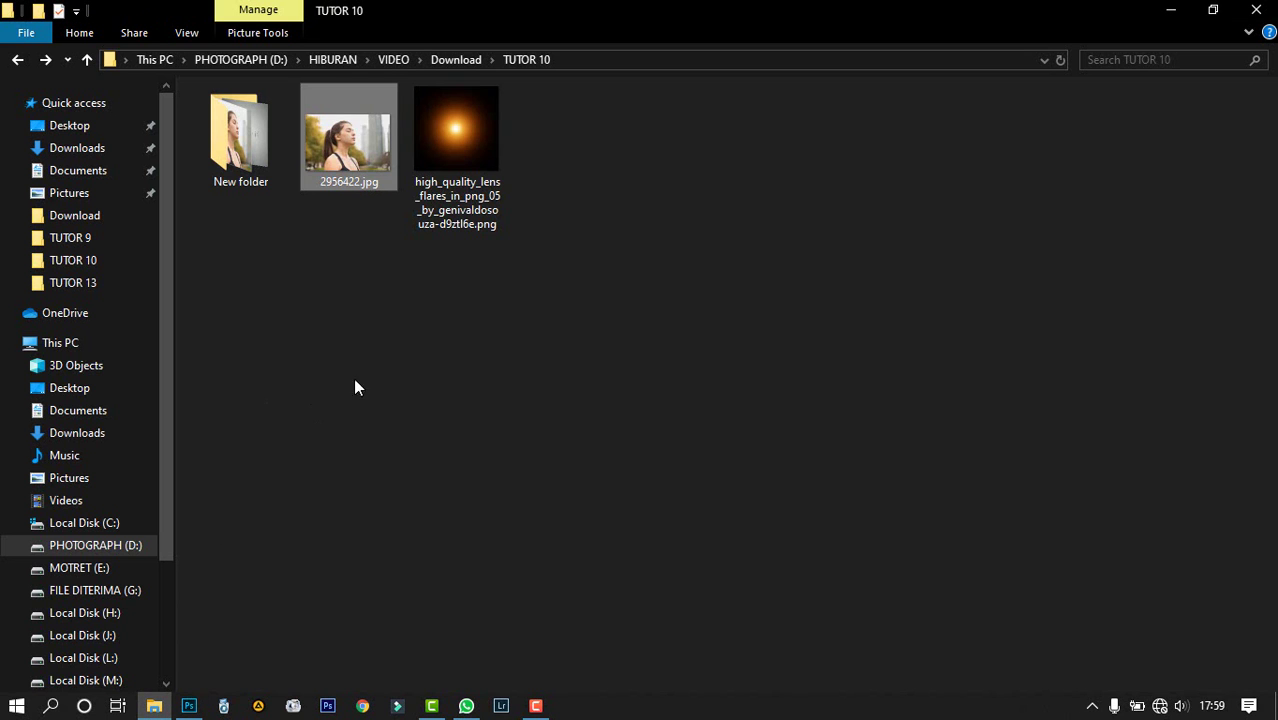
left_click_drag(470, 170, 508, 401)
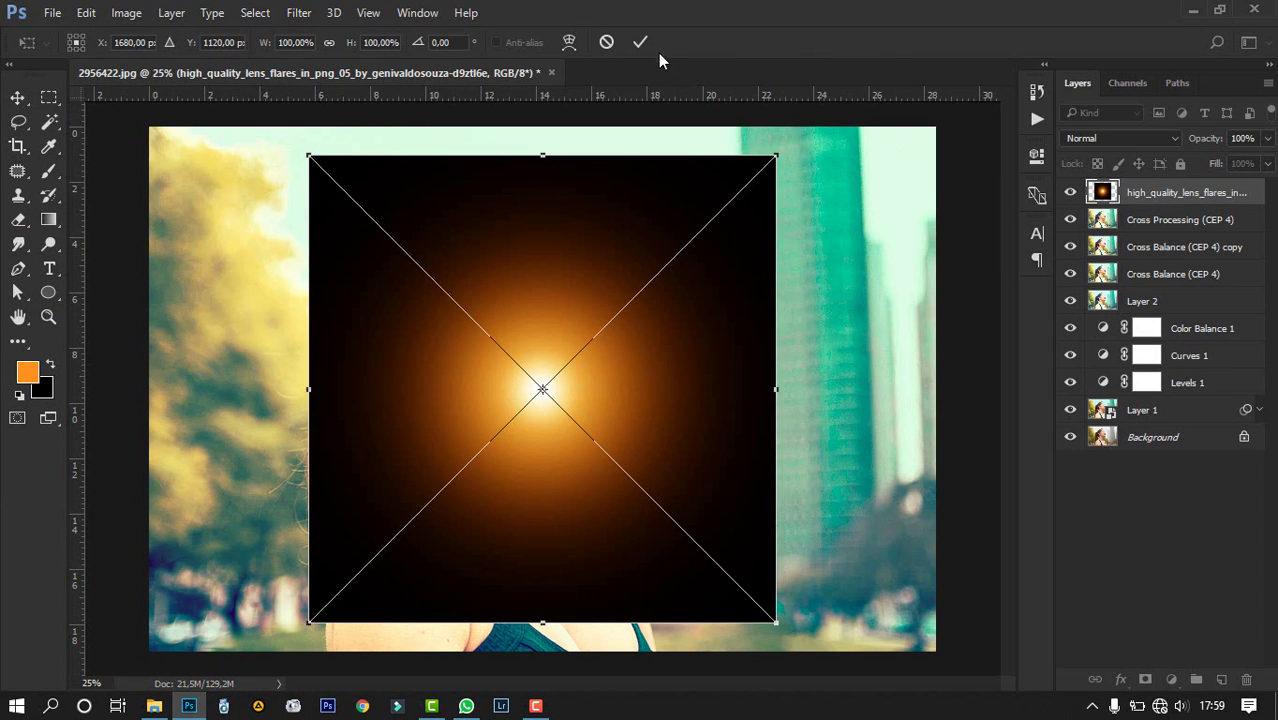
left_click(646, 40)
left_click(1107, 140)
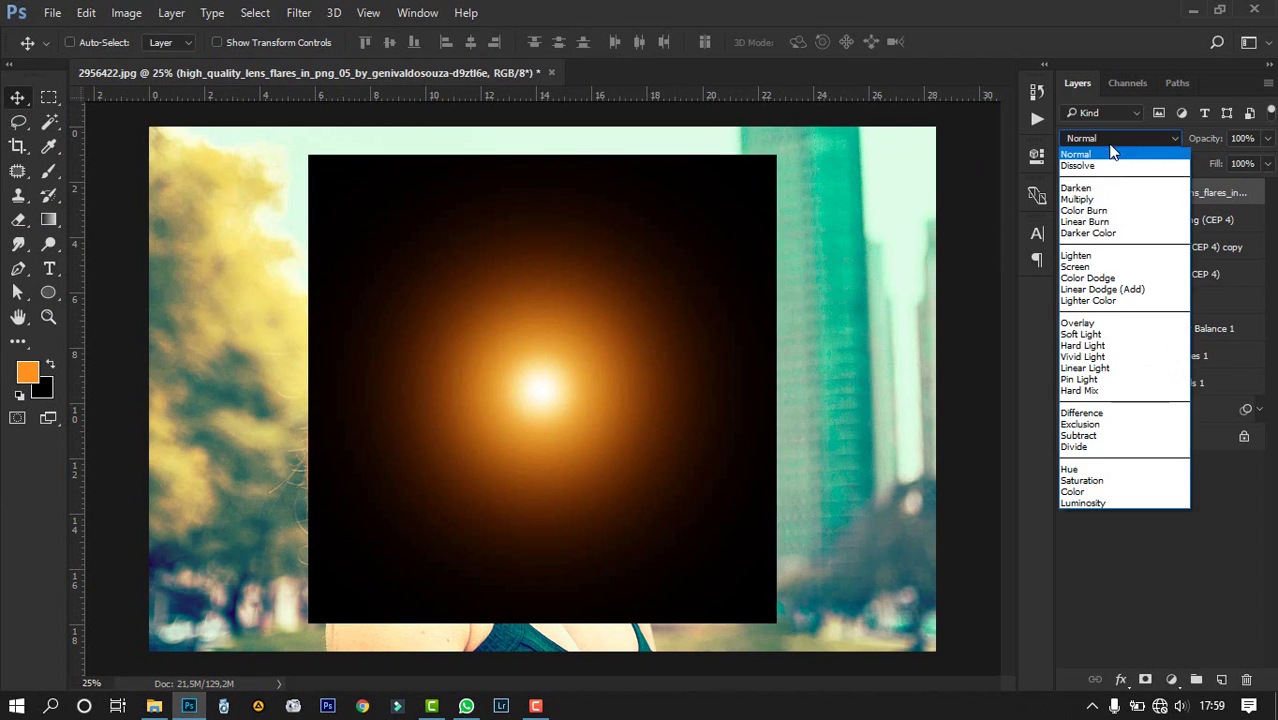
left_click(1076, 266)
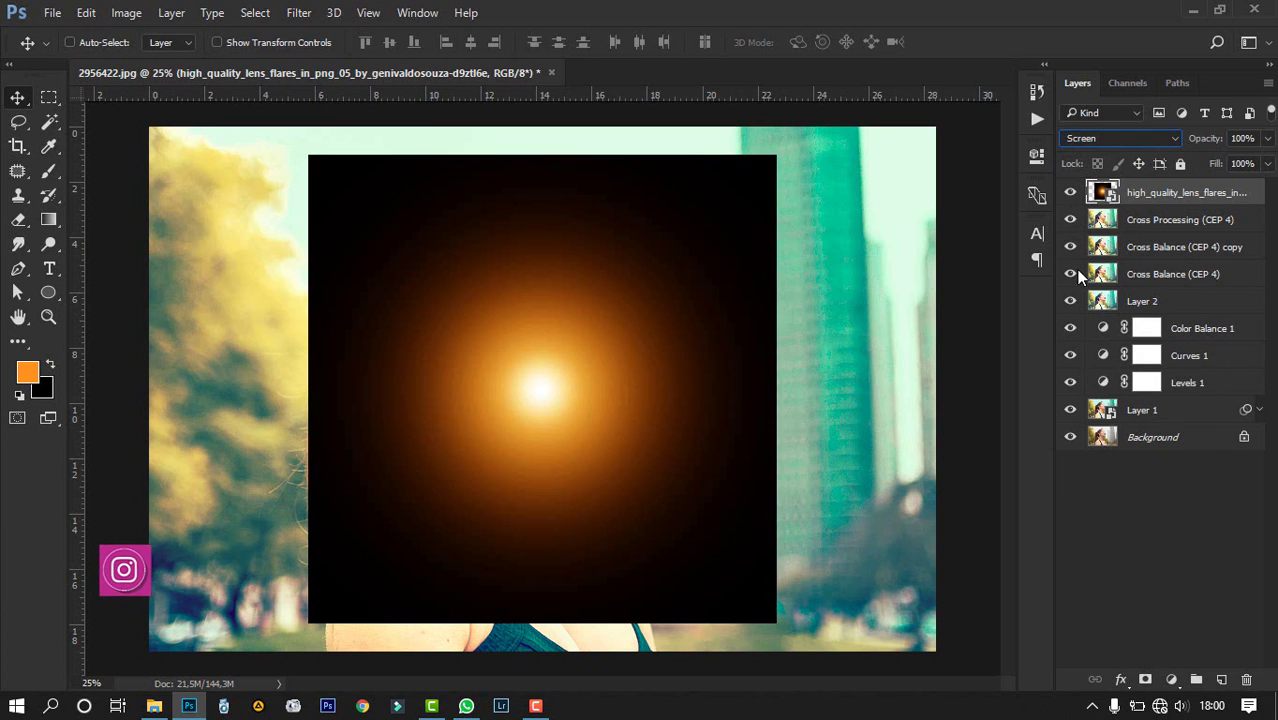
Step: Scale the lens flare to 189.75% and position its bright center over the sky at the photo's upper-left edge
left_click_drag(568, 406, 366, 216)
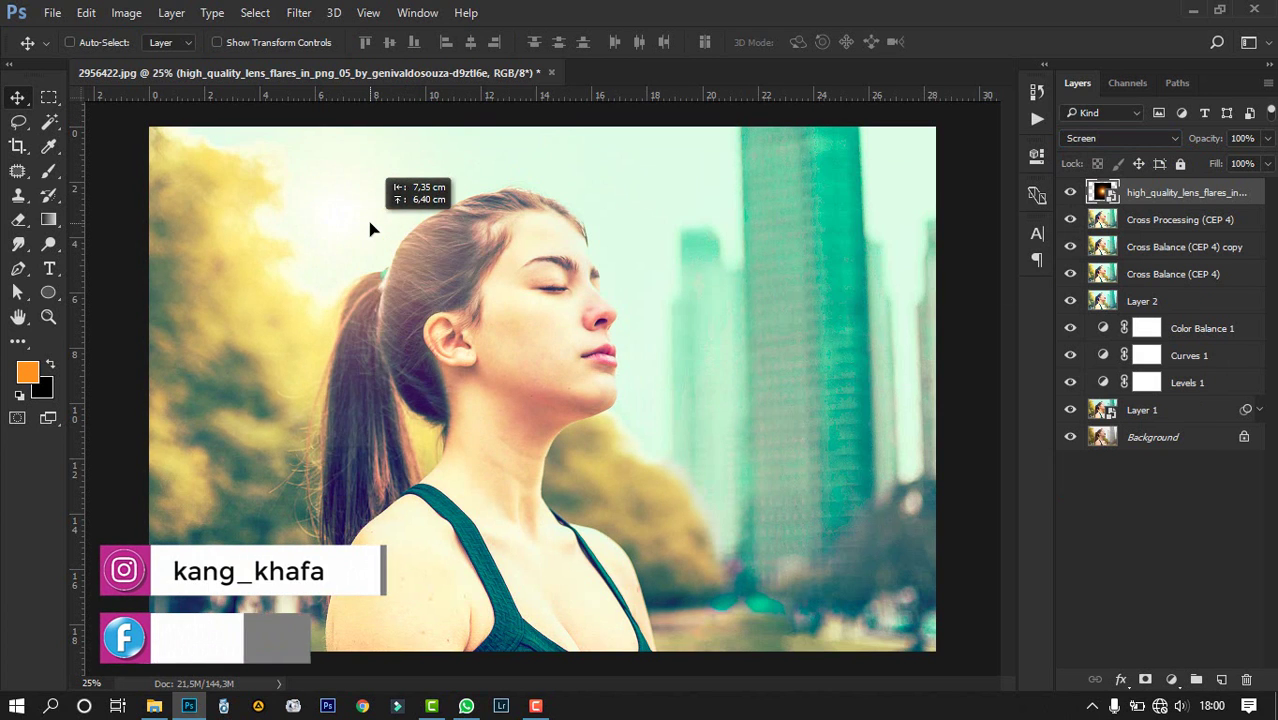
key("ctrl+t")
left_click_drag(581, 452, 858, 655)
left_click_drag(710, 582, 943, 398)
scroll(843, 382, "down", 2)
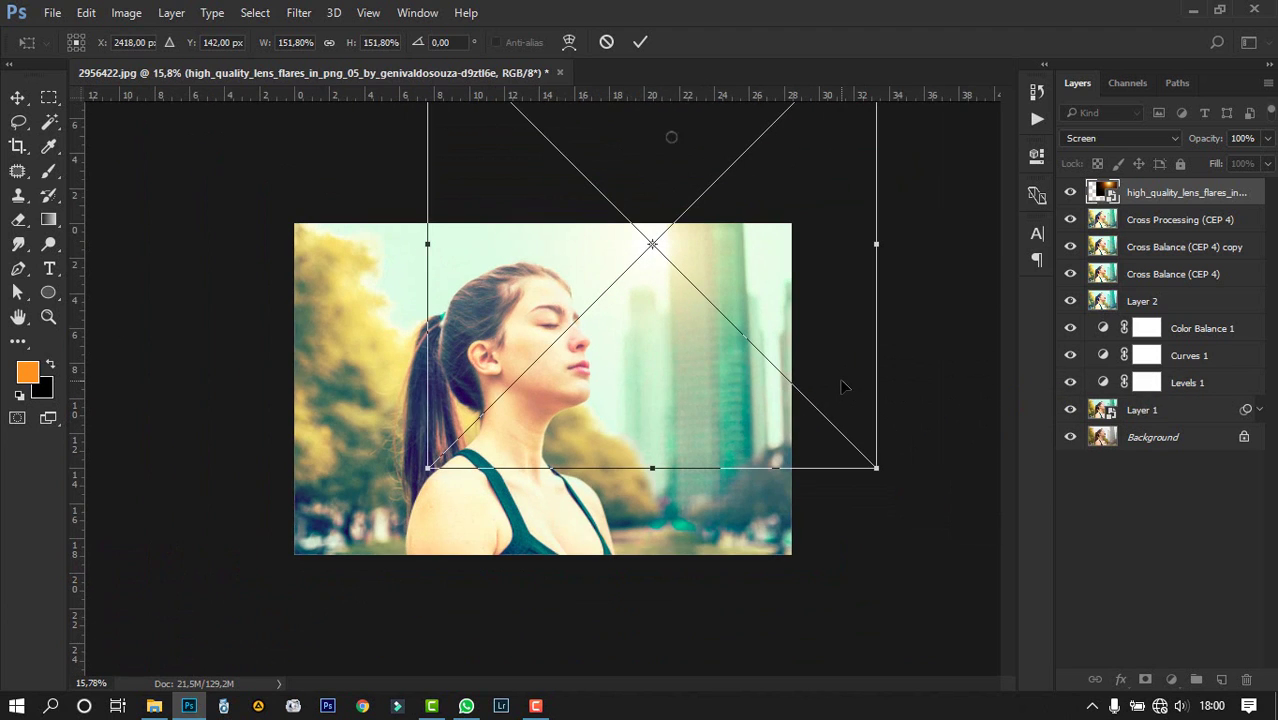
left_click_drag(880, 472, 938, 525)
scroll(718, 274, "up", 1)
left_click_drag(757, 258, 406, 238)
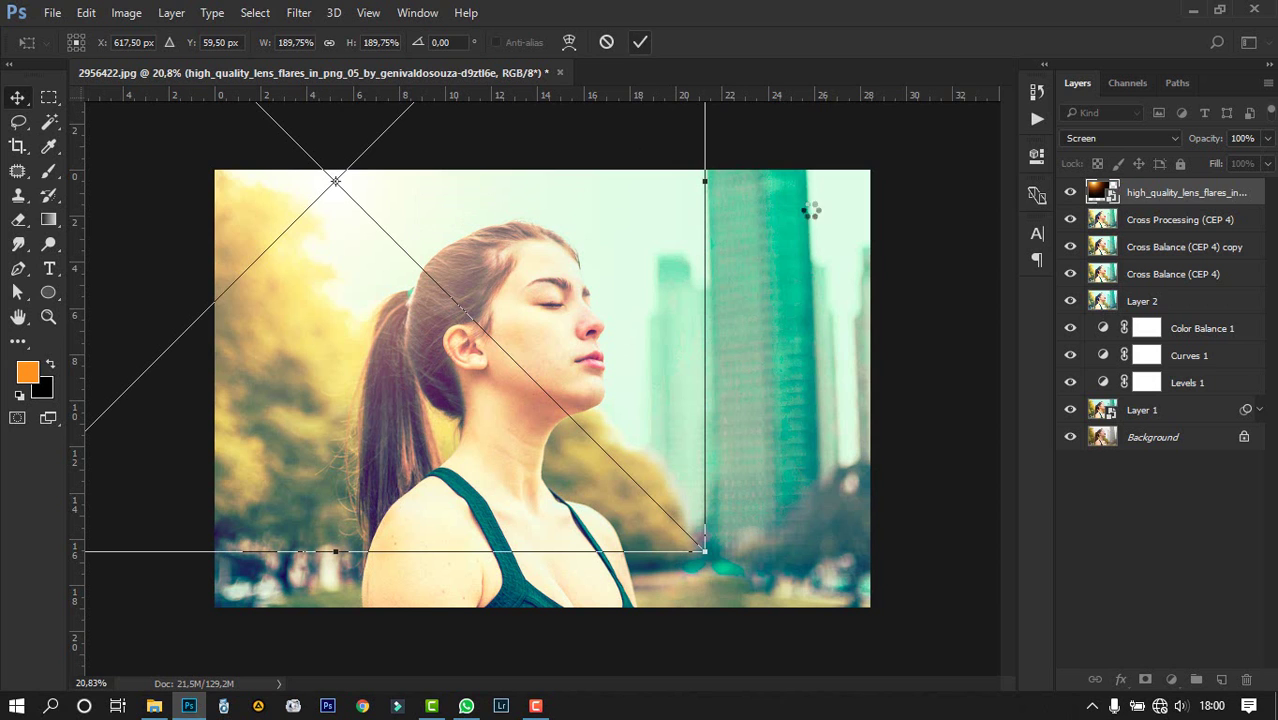
key("Return")
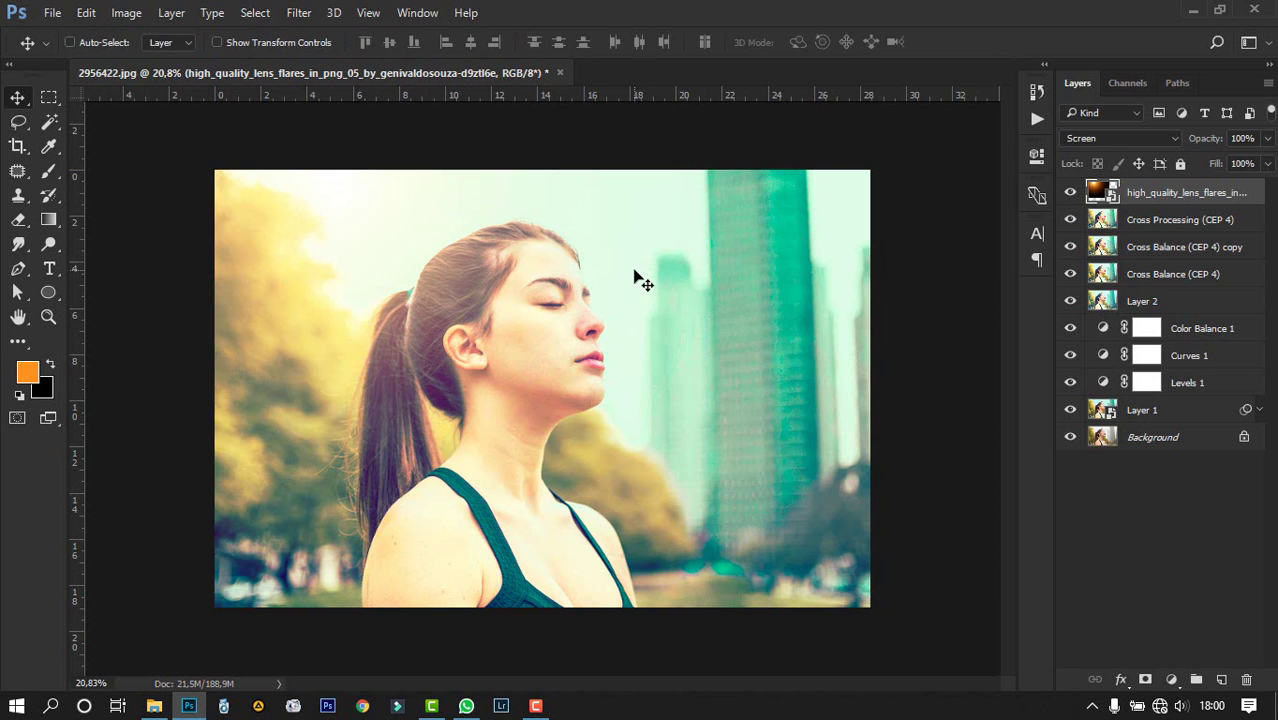
Step: Compare the portrait with and without the lens flare, and add a layer mask to the flare layer
scroll(640, 280, "up", 2)
scroll(640, 280, "down", 1)
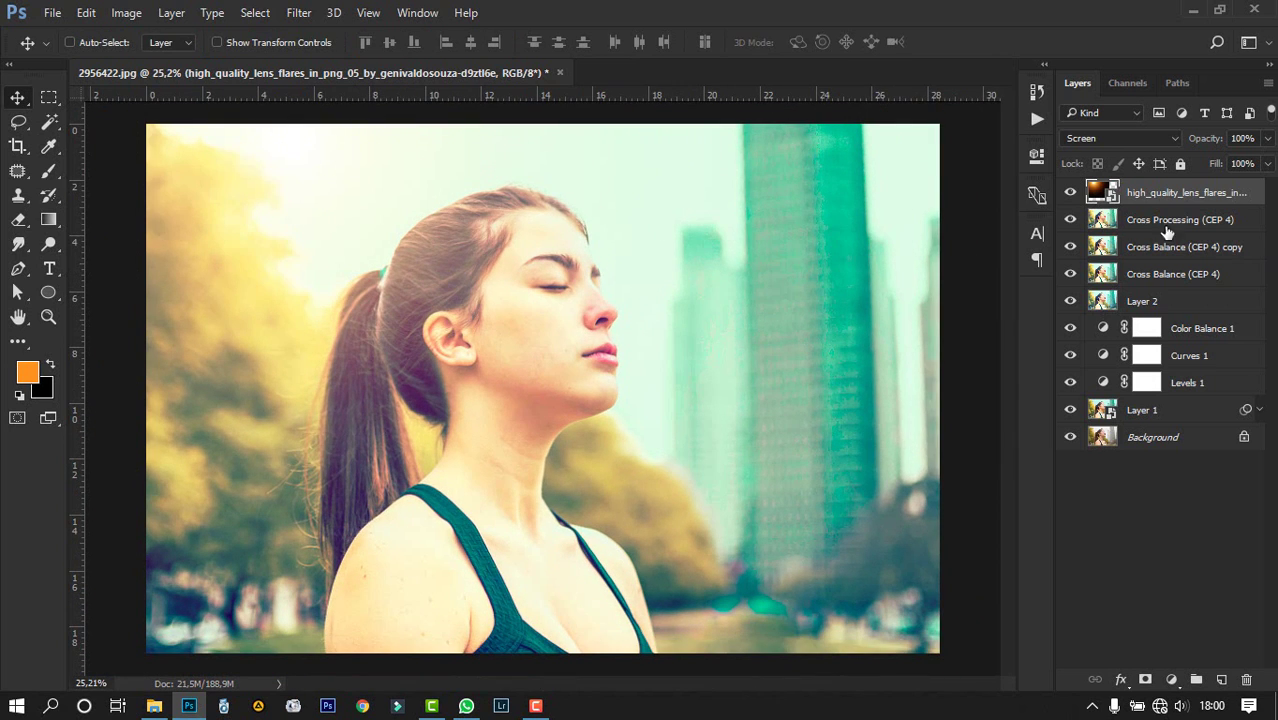
left_click(1071, 193)
left_click(1071, 193)
left_click(1144, 680)
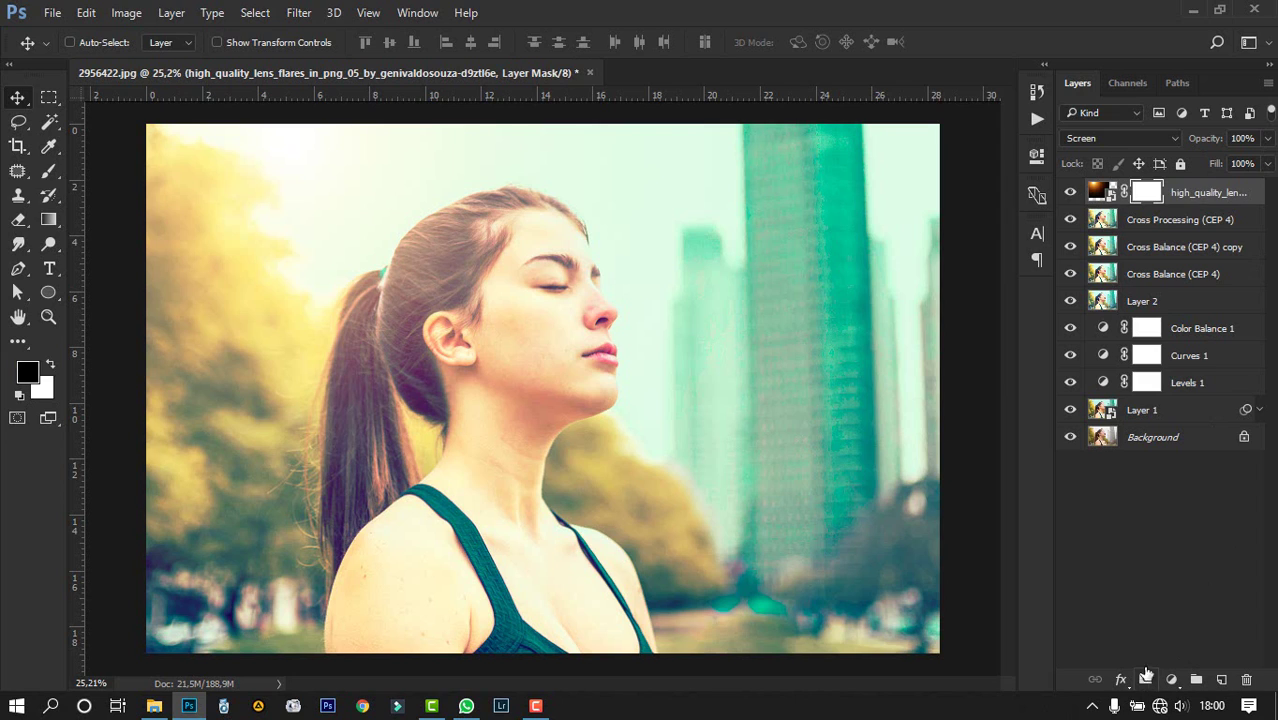
Step: Paint black on the flare's mask over the woman's face, neck and chest with a size 900 brush at 50% opacity and 69% flow
left_click(46, 170)
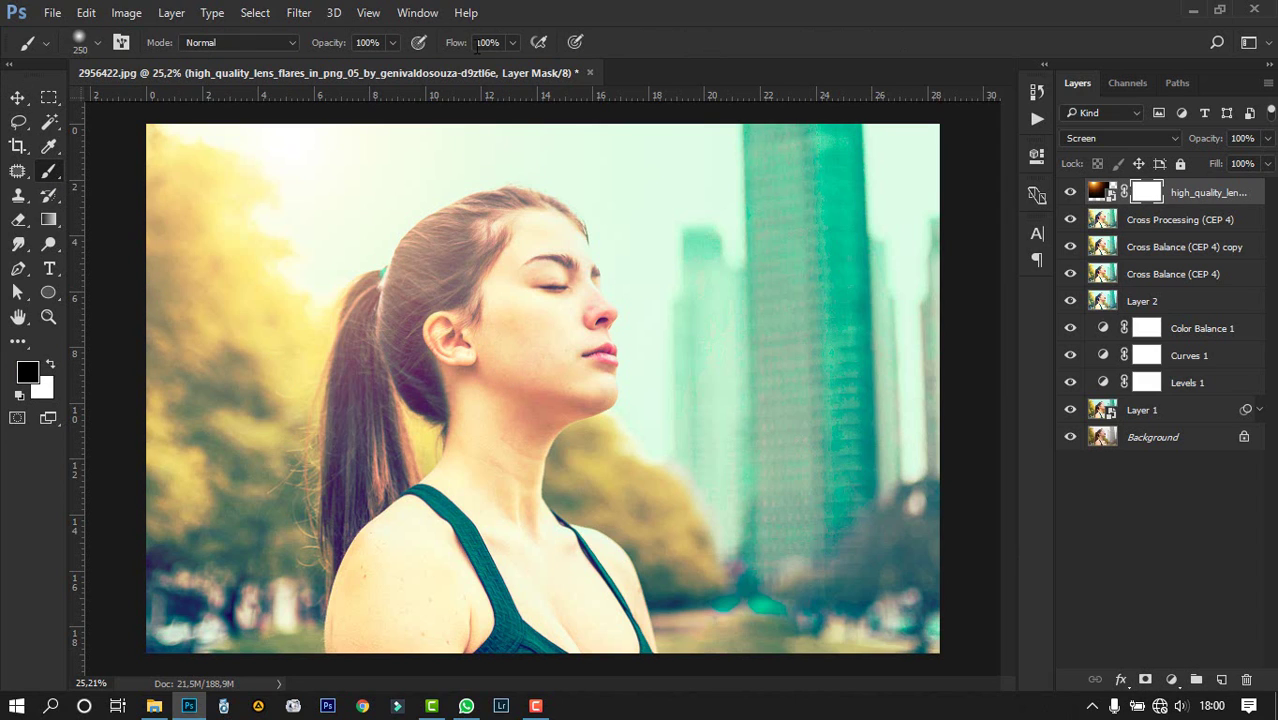
left_click_drag(452, 48, 416, 46)
left_click_drag(331, 46, 284, 53)
key("bracketright")
key("bracketright")
key("bracketright")
key("bracketright")
key("bracketright")
key("bracketright")
key("bracketright")
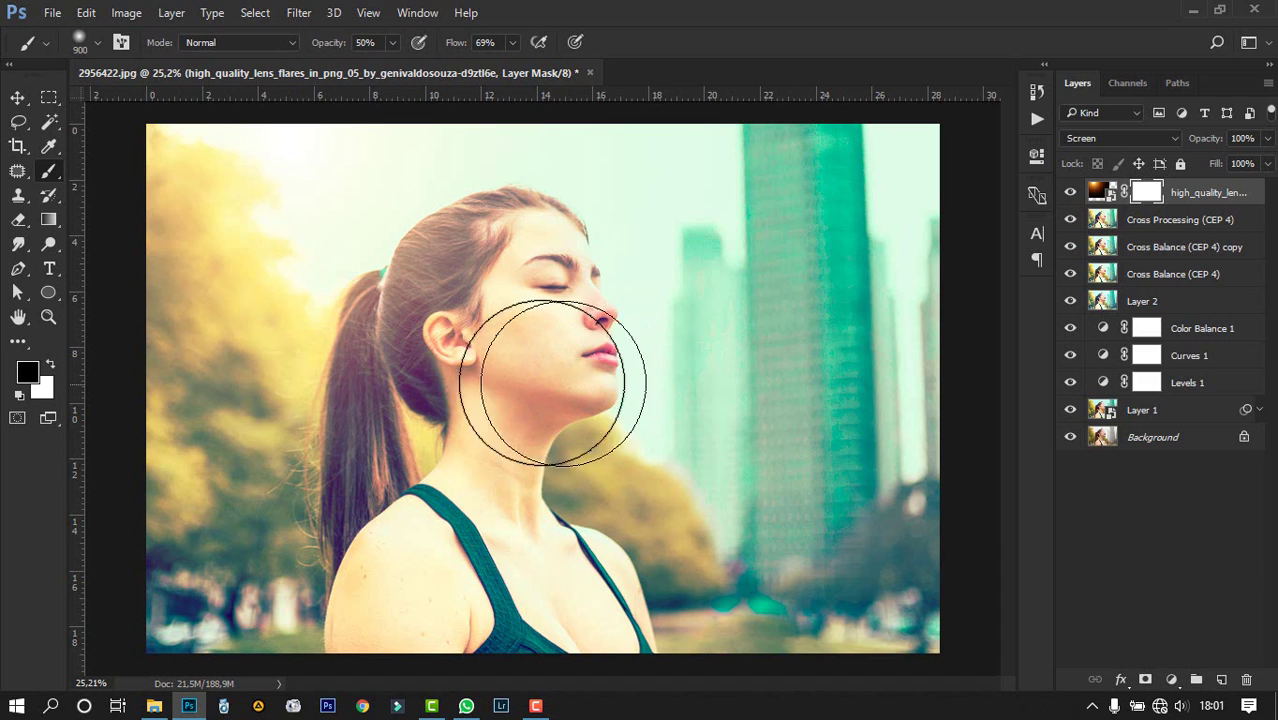
mouse_move(516, 282)
left_mouse_down()
mouse_move(441, 319)
mouse_move(494, 383)
mouse_move(503, 460)
mouse_move(459, 568)
left_mouse_up()
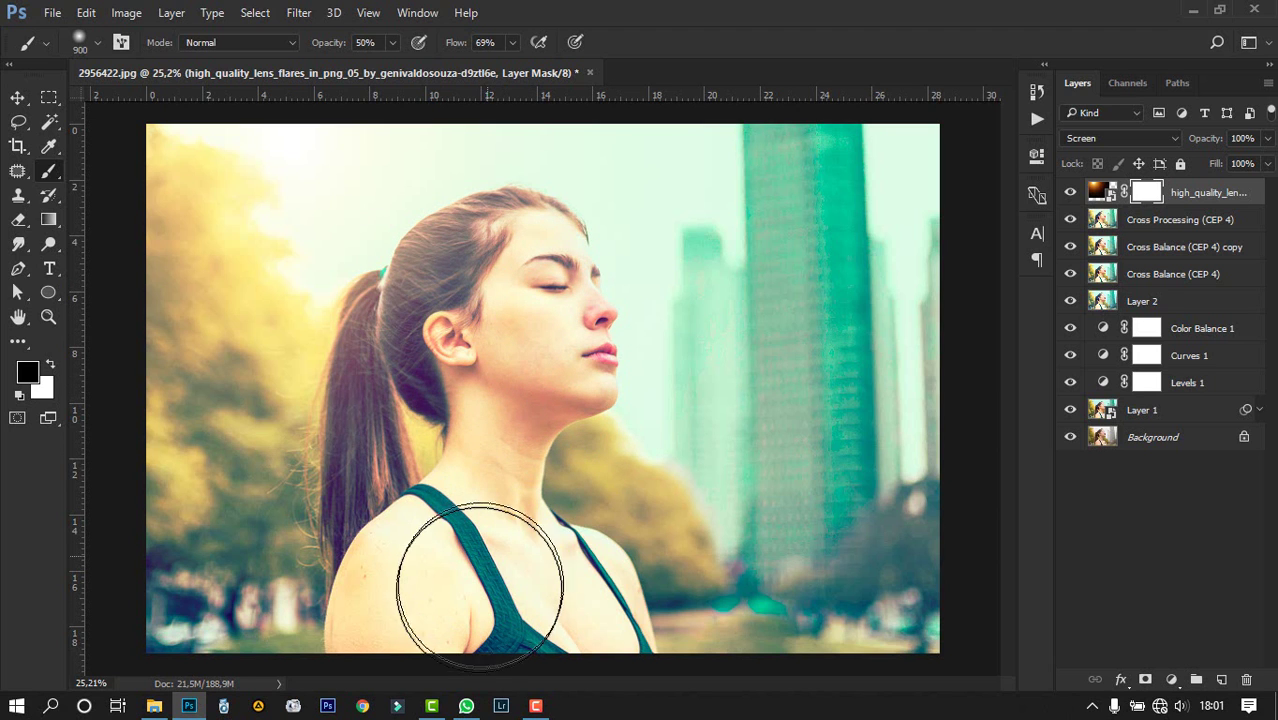
left_click(1069, 193)
left_click(1069, 193)
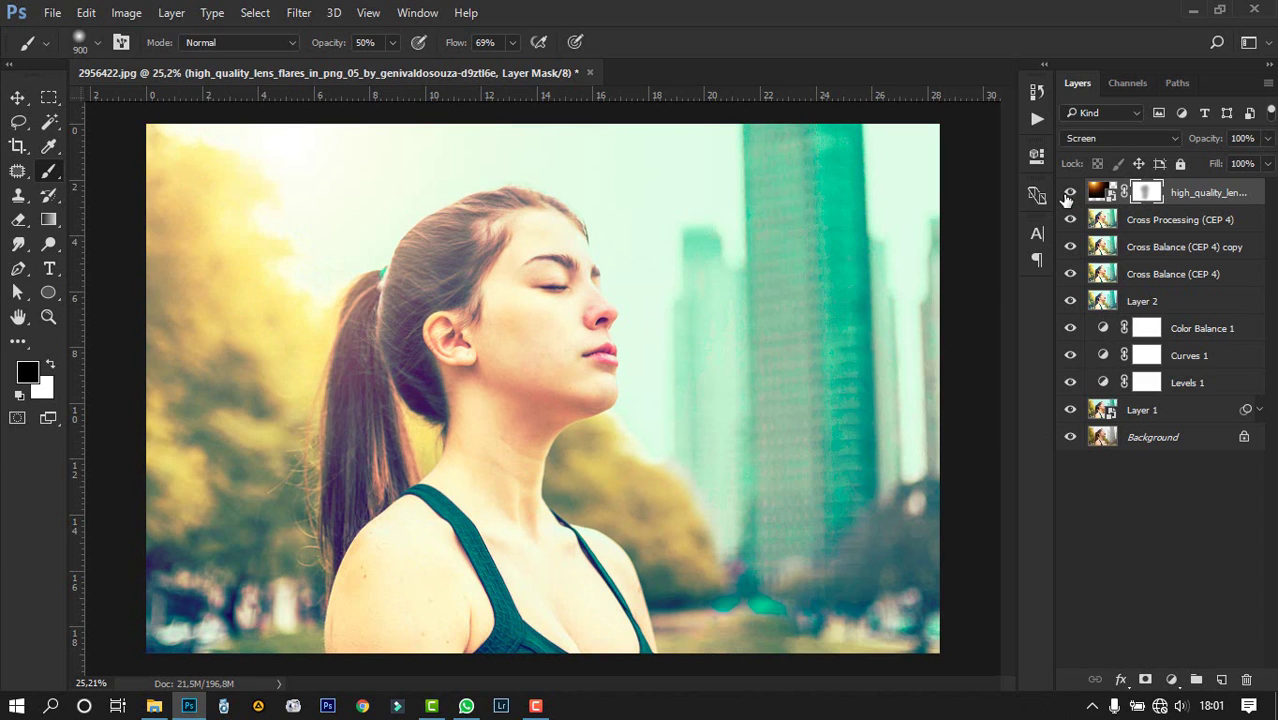
Step: Group all layers above the Background and toggle the group's visibility to compare the before and after
left_click(17, 97)
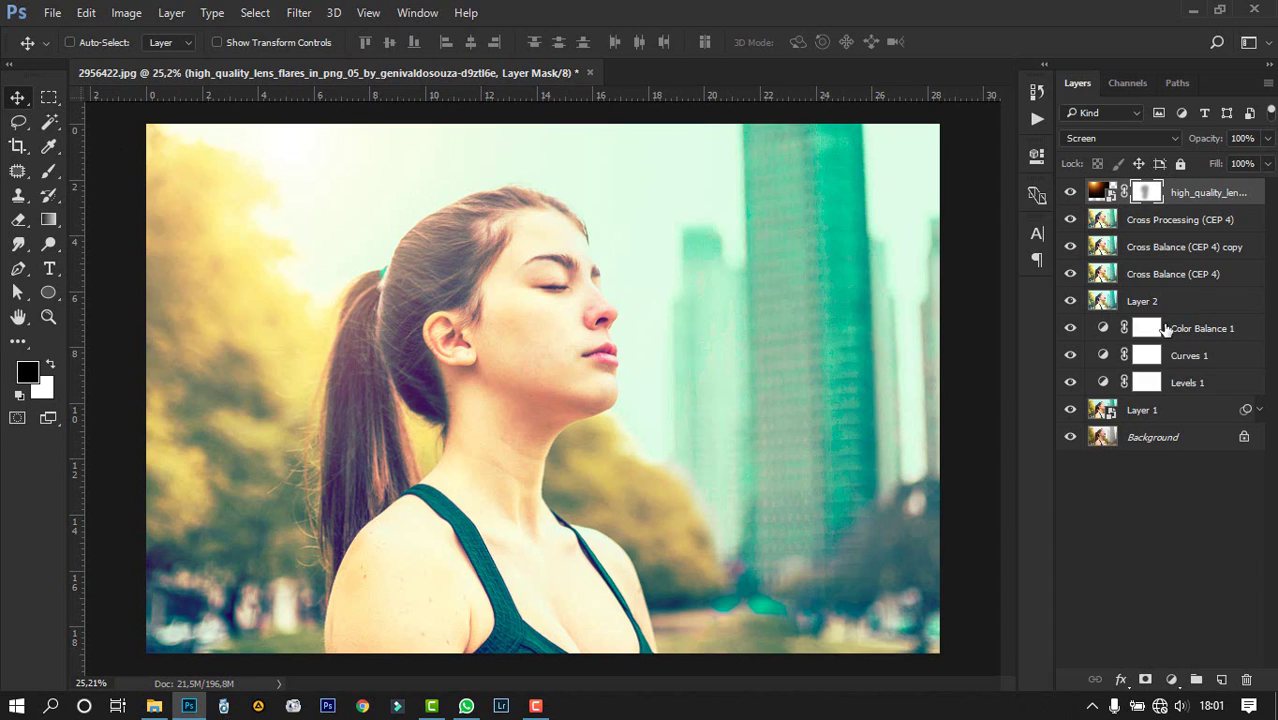
left_click(1175, 409, "shift")
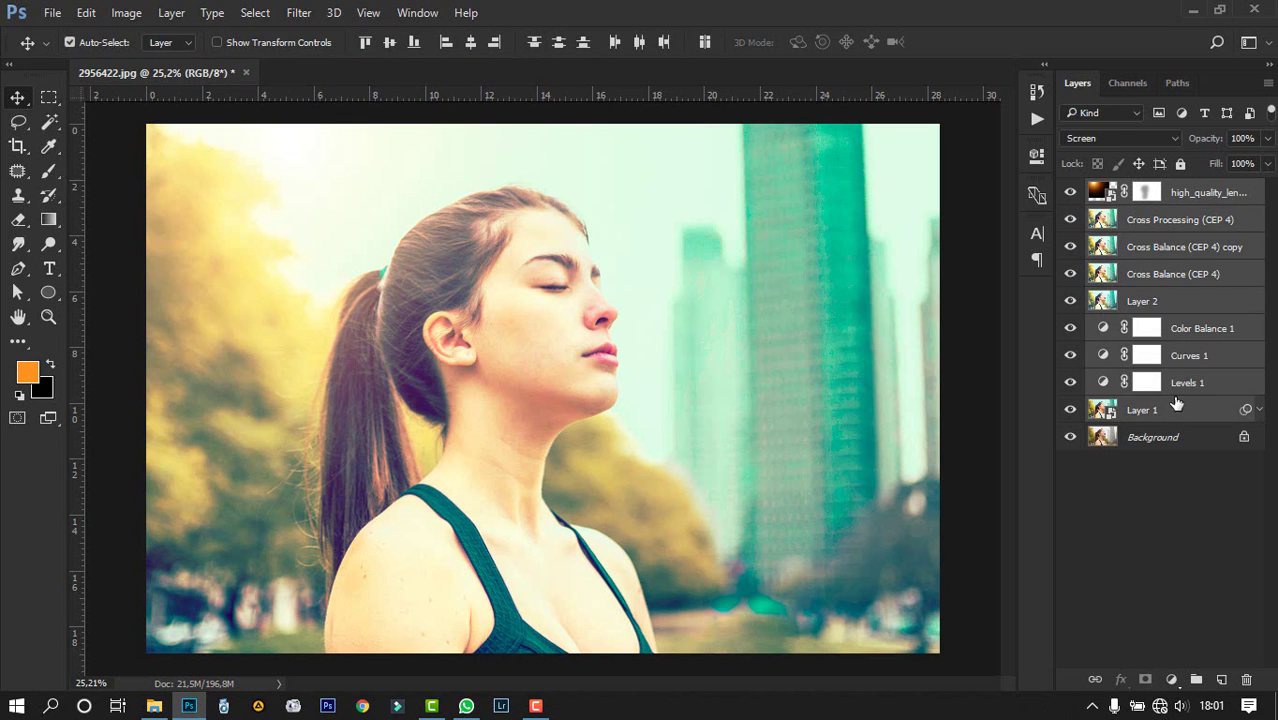
key("ctrl+g")
left_click(1070, 190)
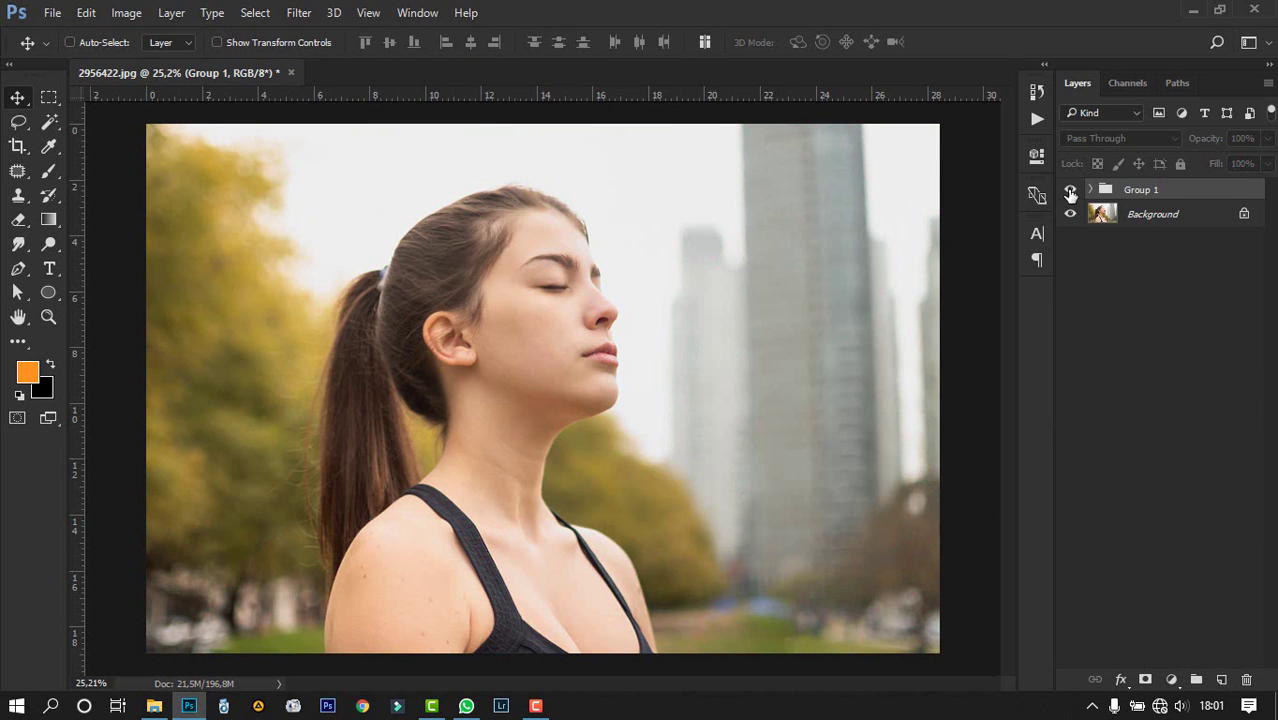
left_click(1070, 190)
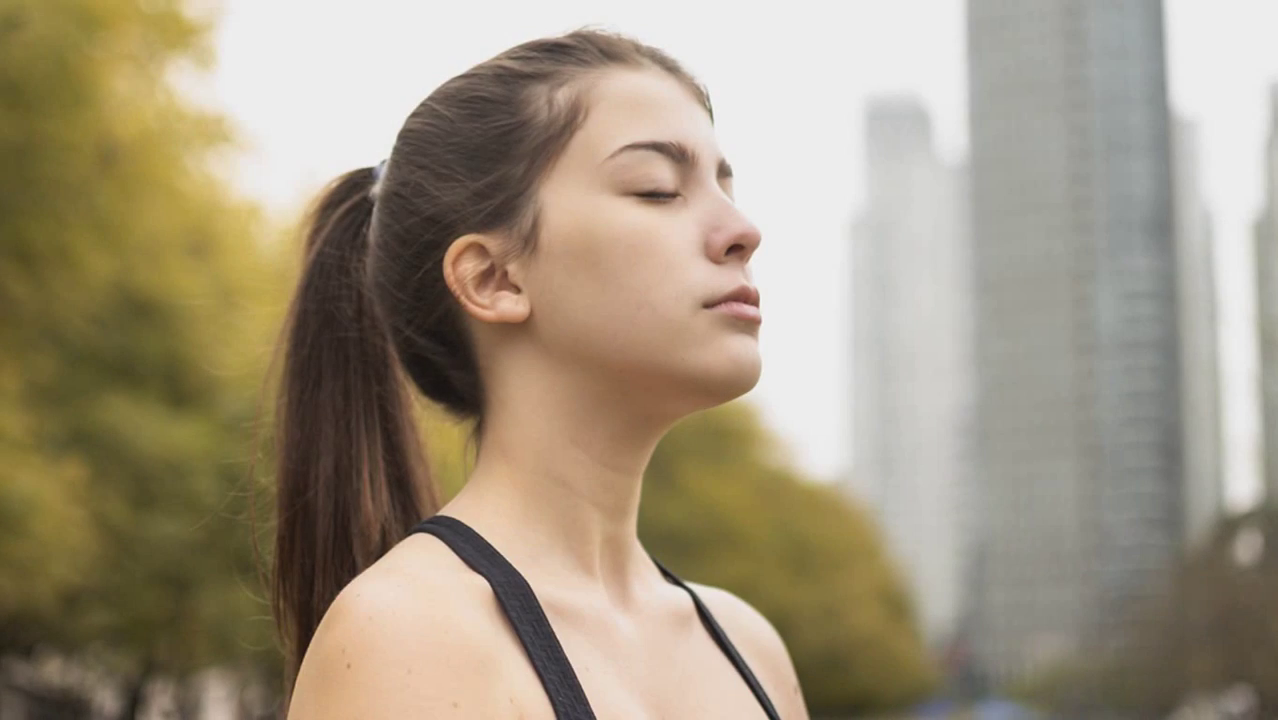